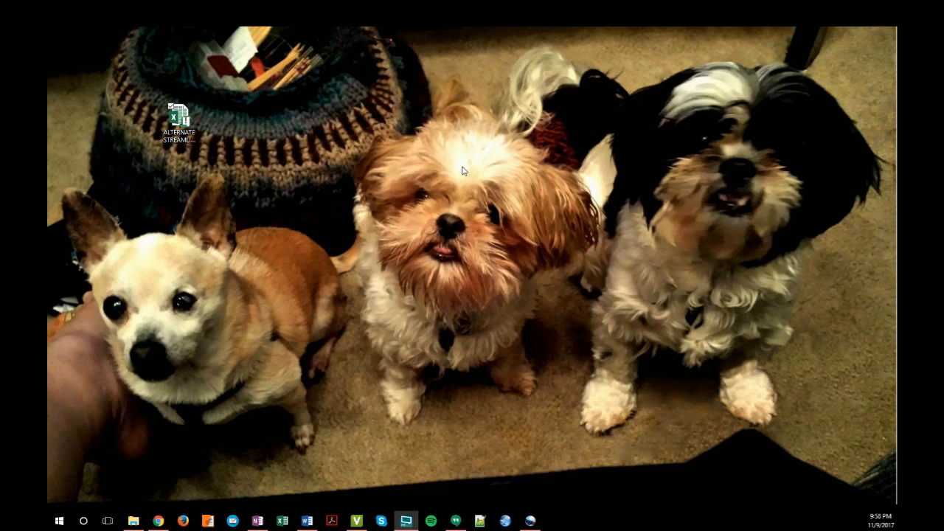
Step: Open the ALTERNATE STREAMLINED INGREDIENT LISTING v9 workbook from the desktop and maximize its window
{"action": "left_click", "coordinate": [181, 125]}
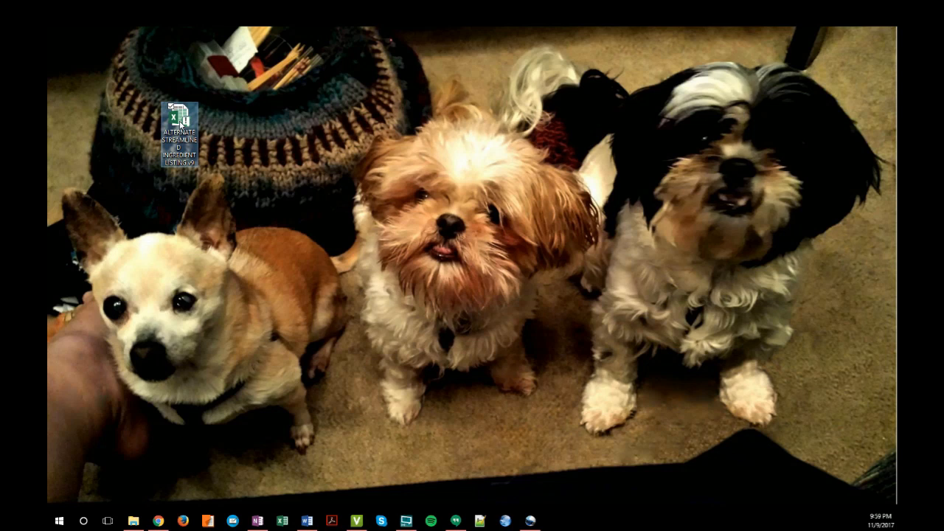
{"action": "double_click", "coordinate": [180, 124]}
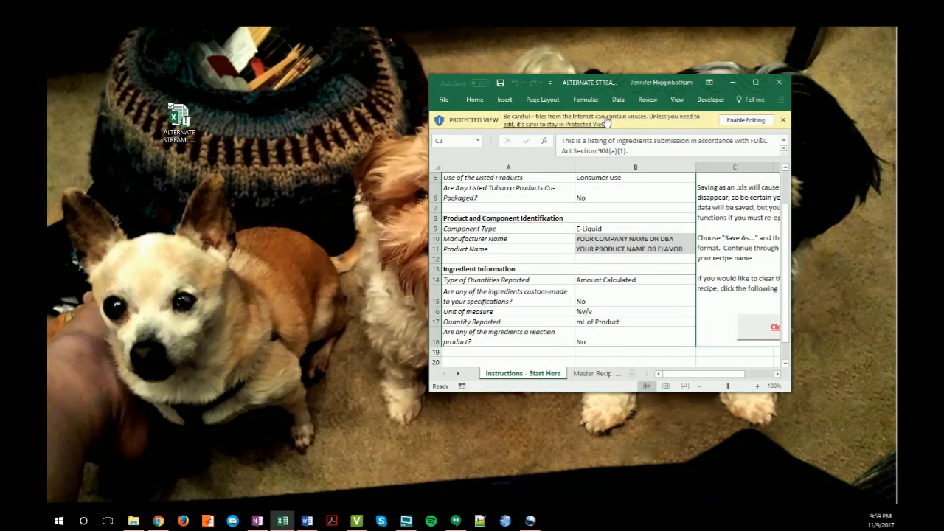
{"action": "left_click", "coordinate": [753, 83]}
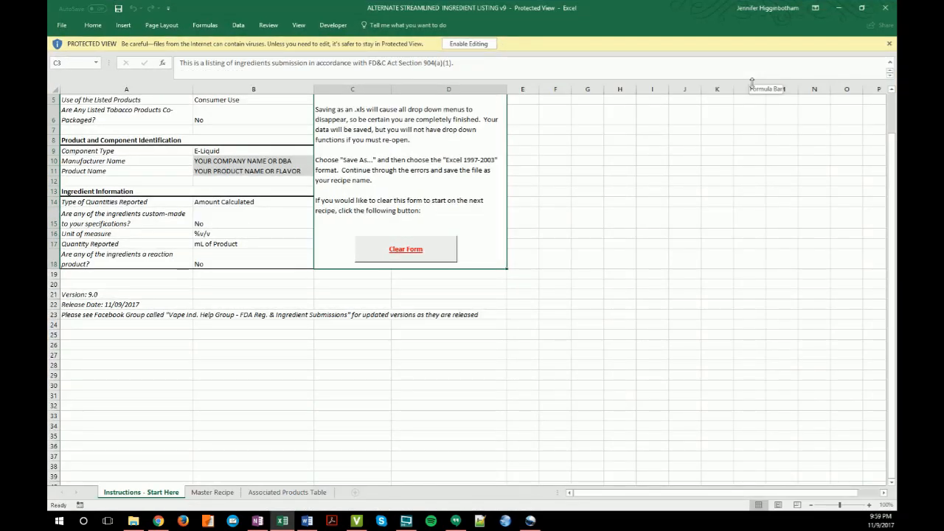
Step: Enable editing and macro content for the ingredient listing workbook, with the instructions sheet zoomed to 110%
{"action": "left_click", "coordinate": [472, 45]}
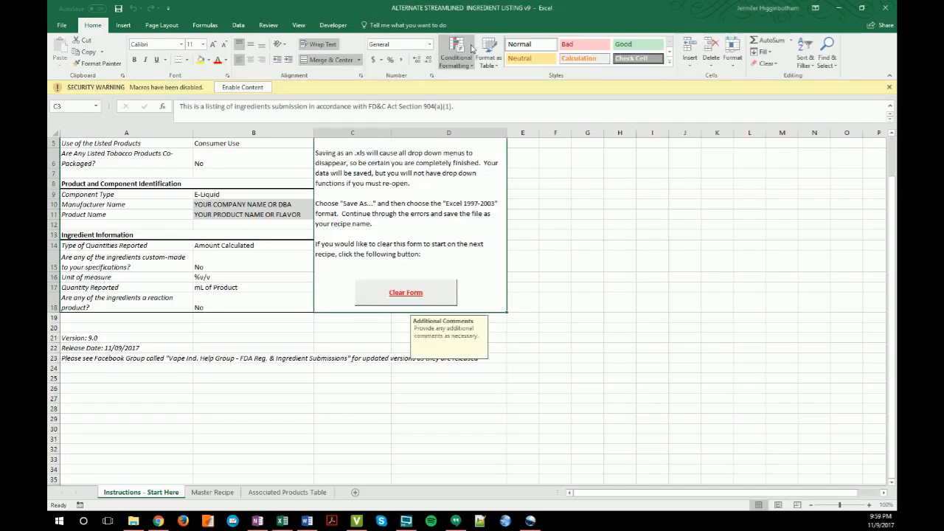
{"action": "left_click", "coordinate": [254, 88]}
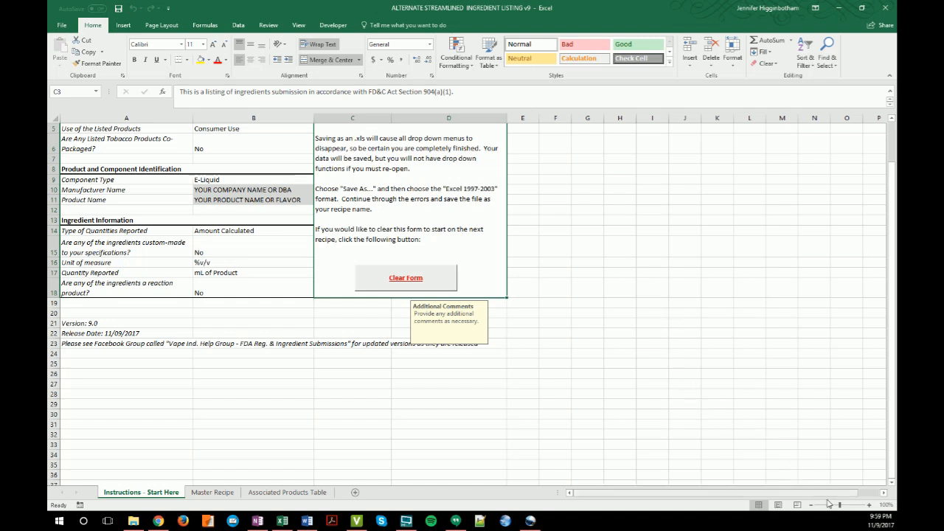
{"action": "left_click", "coordinate": [869, 505]}
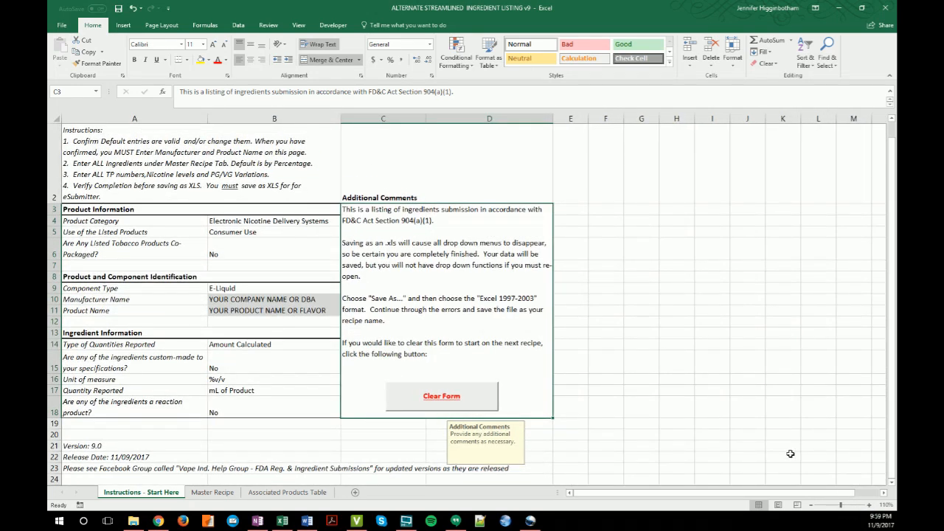
{"action": "scroll", "coordinate": [605, 302], "scroll_direction": "up", "scroll_amount": 1}
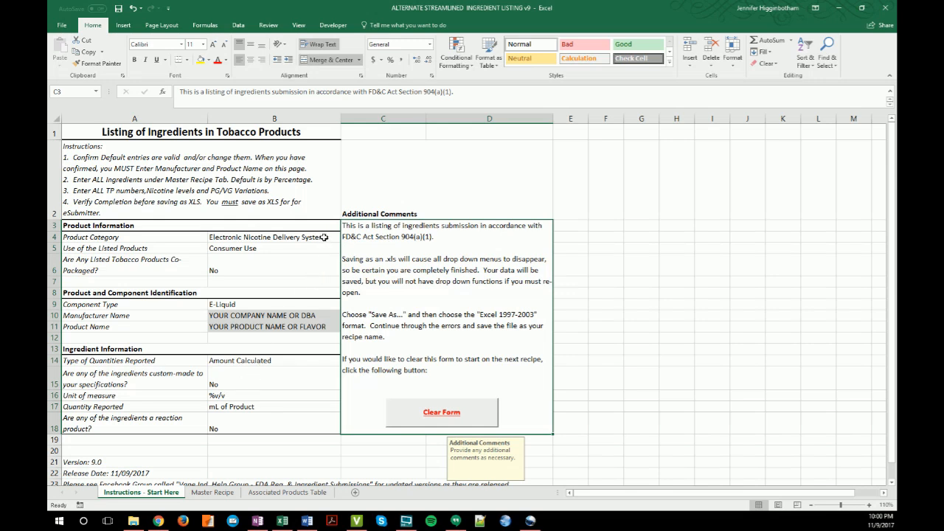
Step: Choose No for whether any listed tobacco products are co-packaged
{"action": "left_click", "coordinate": [238, 270]}
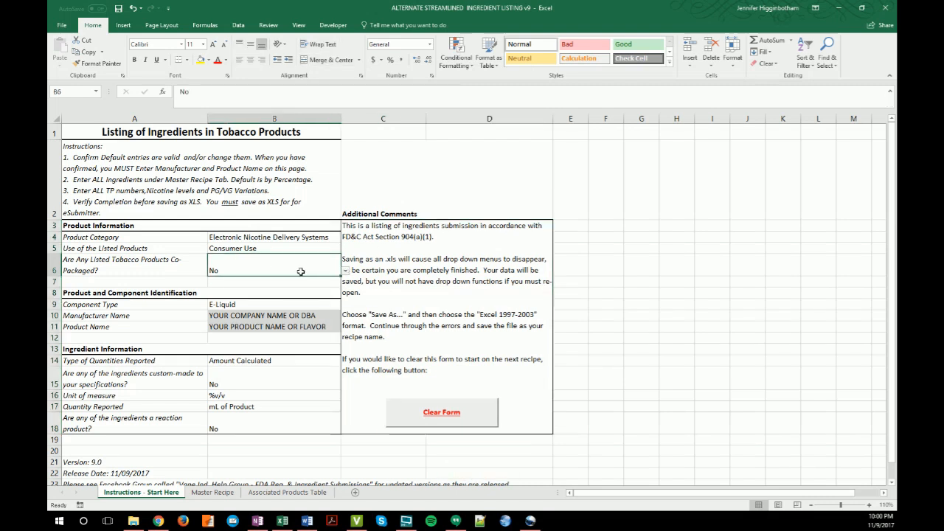
{"action": "left_click", "coordinate": [345, 271]}
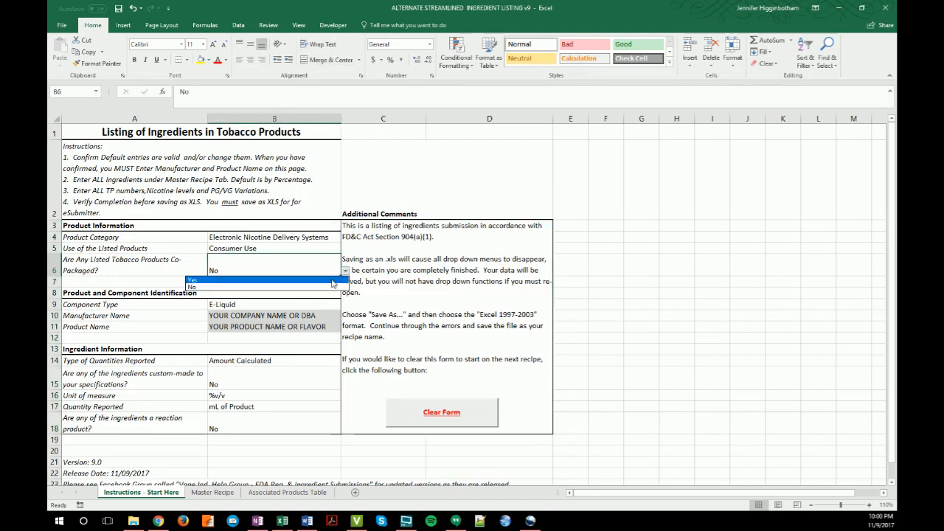
{"action": "left_click", "coordinate": [327, 288]}
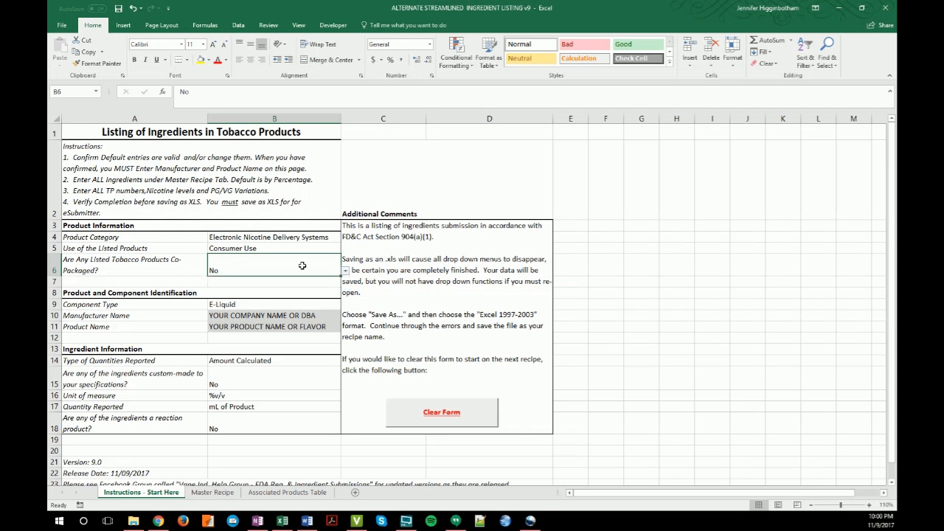
Step: Enter HiggyCigs, LLC as the manufacturer name and Autumn Sunset Punch as the product name
{"action": "left_click", "coordinate": [274, 316]}
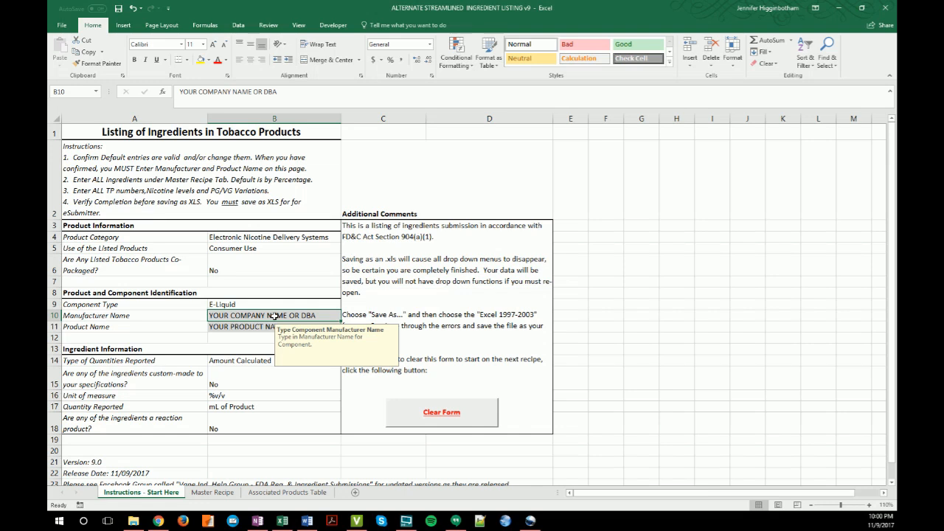
{"action": "type", "text": "Hig"}
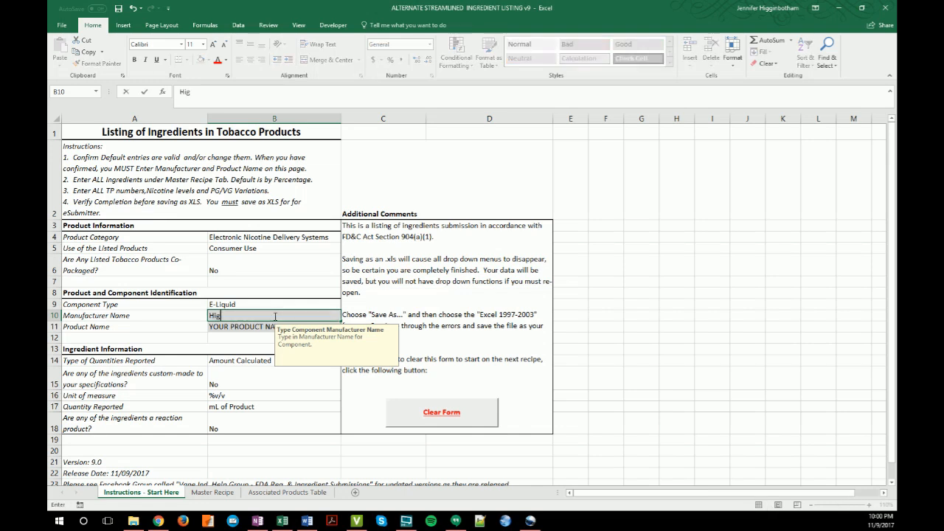
{"action": "type", "text": "gyClgs, LLC"}
{"action": "key", "text": "Return"}
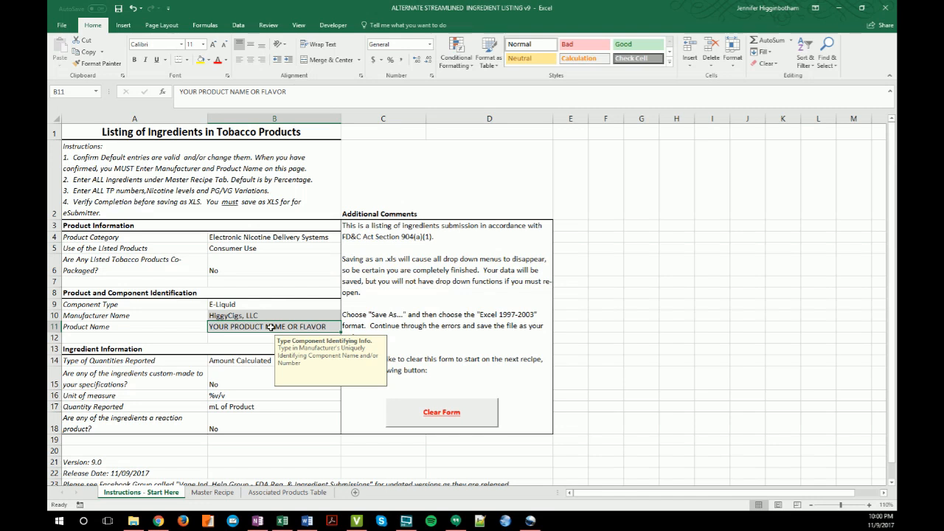
{"action": "type", "text": "Autumn"}
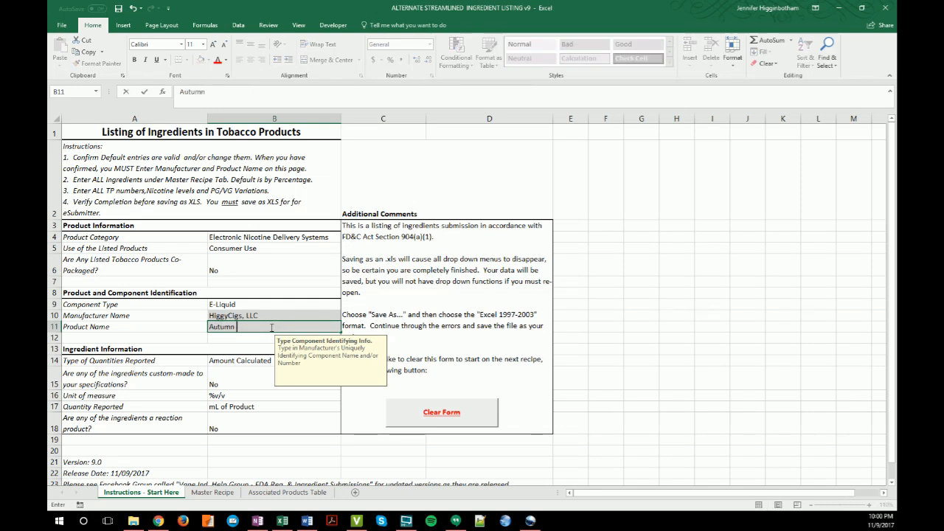
{"action": "type", "text": " Sunset Punch"}
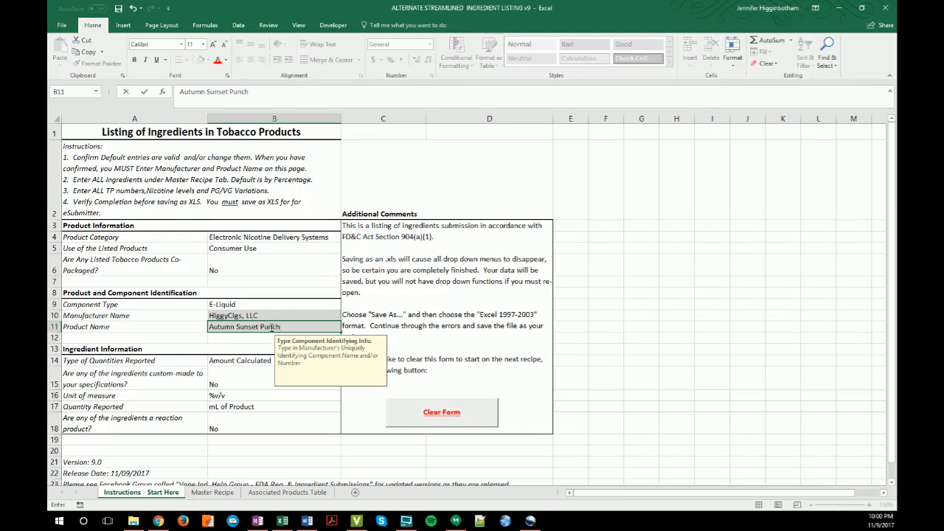
{"action": "key", "text": "Return"}
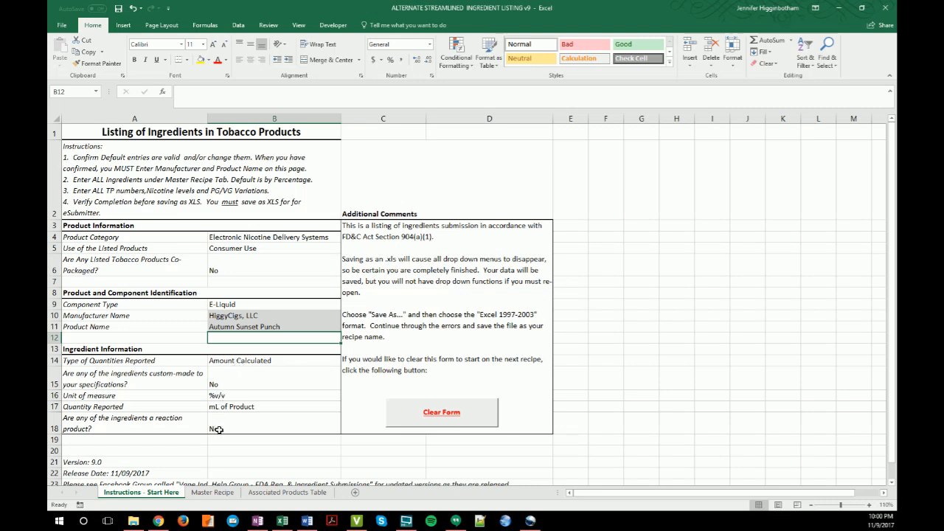
Step: Choose %v/v as the unit of measure in the ingredient information section
{"action": "left_click", "coordinate": [287, 397]}
{"action": "left_click", "coordinate": [345, 396]}
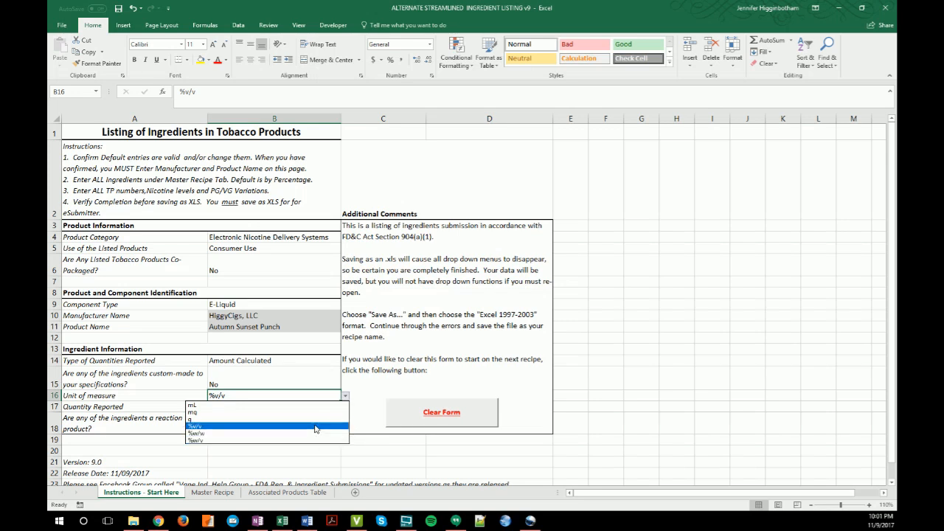
{"action": "left_click", "coordinate": [314, 426]}
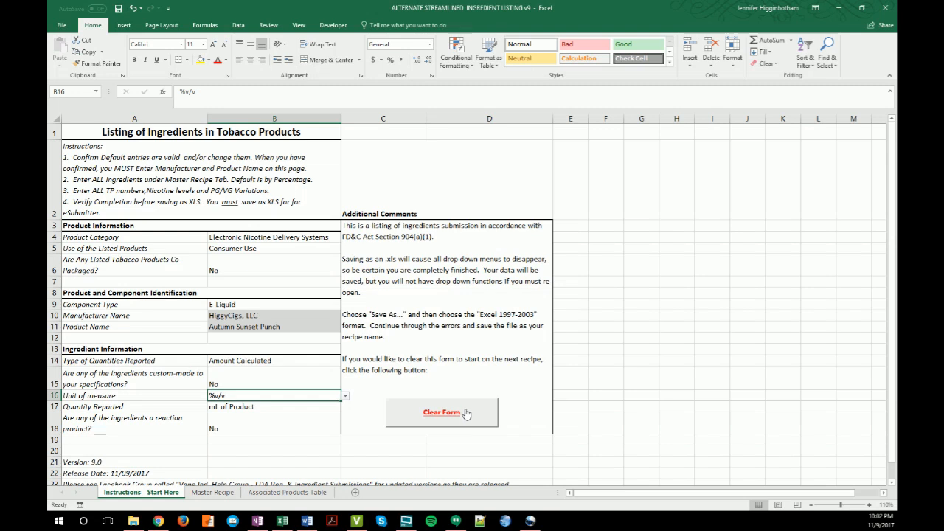
Step: On the Master Recipe sheet, classify Additive 1 as a Complex Ingredient
{"action": "left_click", "coordinate": [211, 494]}
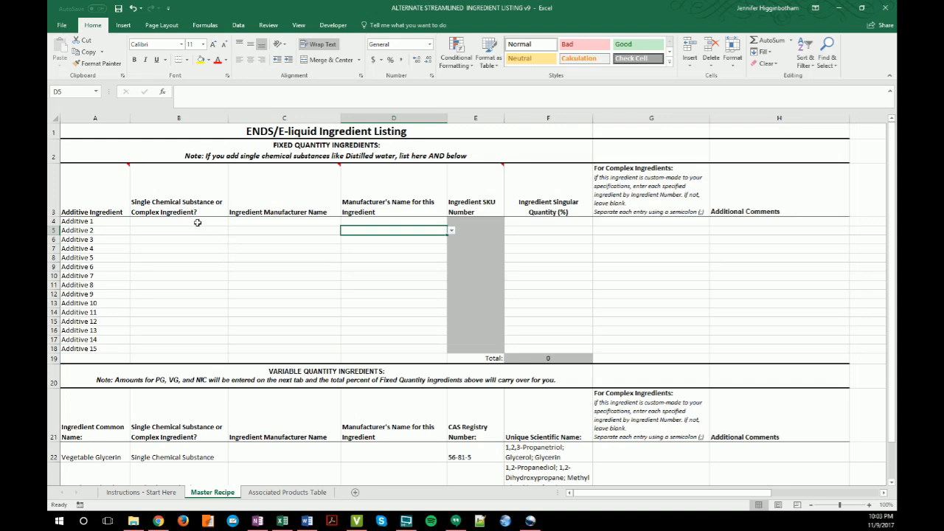
{"action": "left_click", "coordinate": [198, 222]}
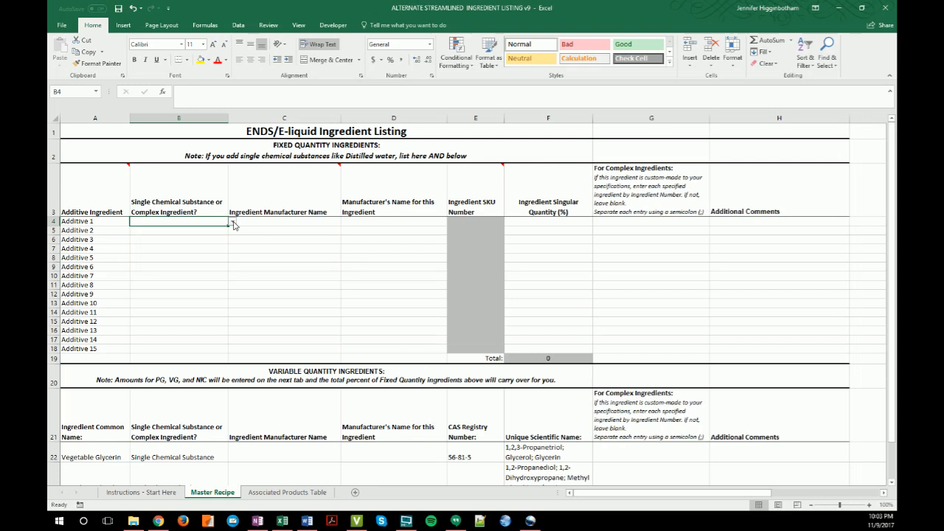
{"action": "left_click", "coordinate": [233, 224]}
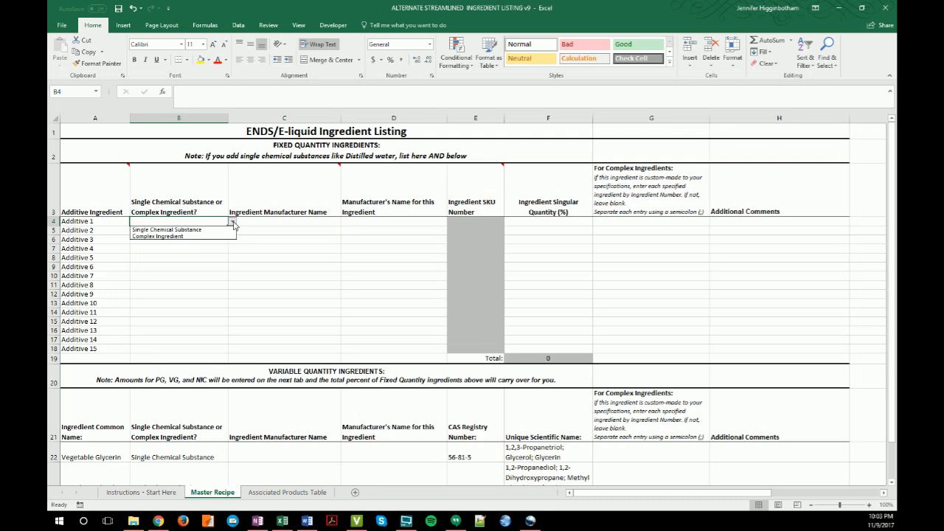
{"action": "key", "text": "Escape"}
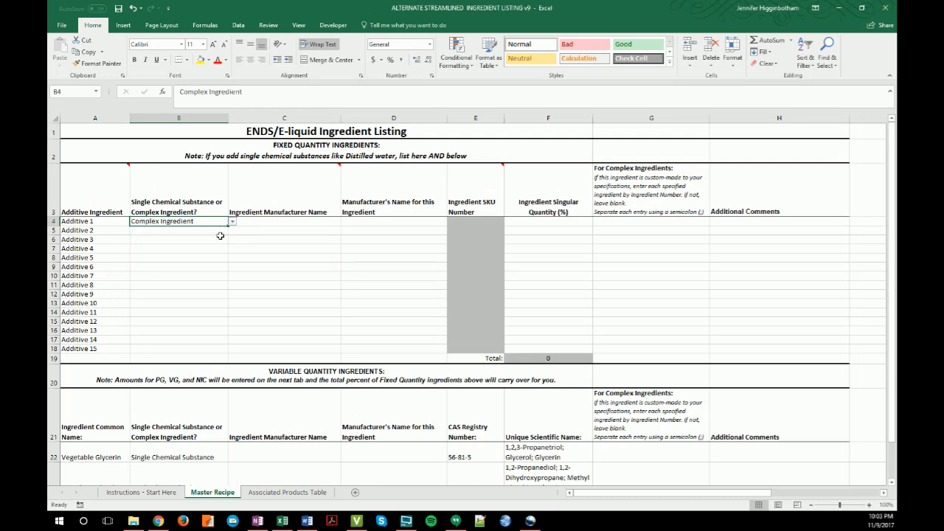
Step: Set Additive 1's ingredient manufacturer to Flavor West and its manufacturer's ingredient name to Natural Blood Orange Flavor
{"action": "left_click", "coordinate": [286, 222]}
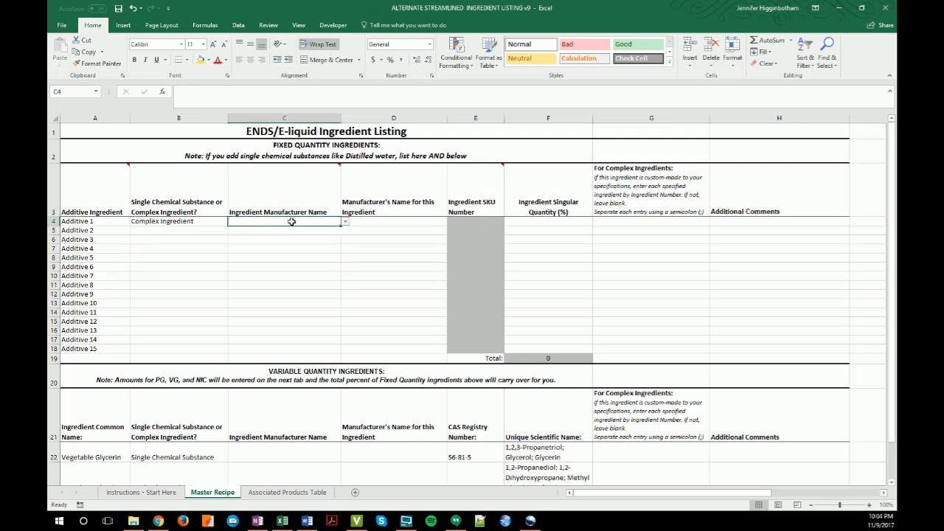
{"action": "left_click", "coordinate": [345, 222]}
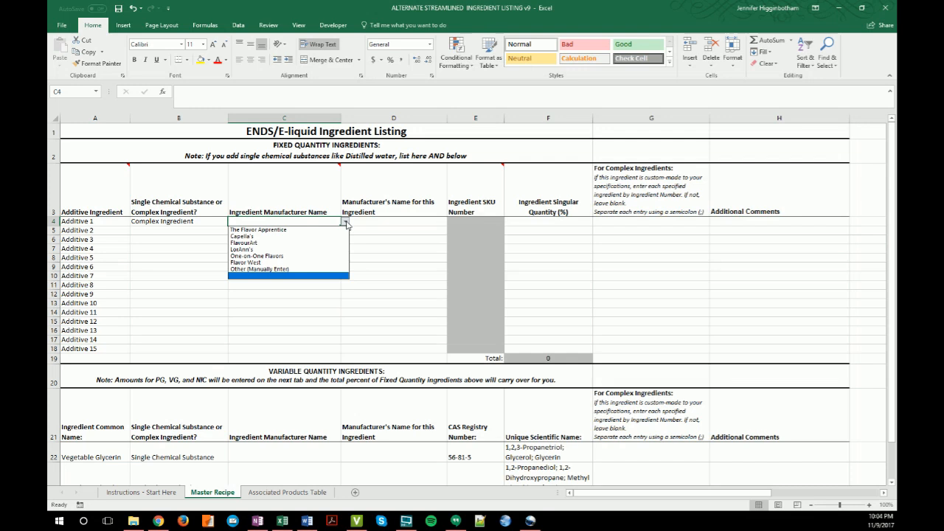
{"action": "left_click", "coordinate": [303, 263]}
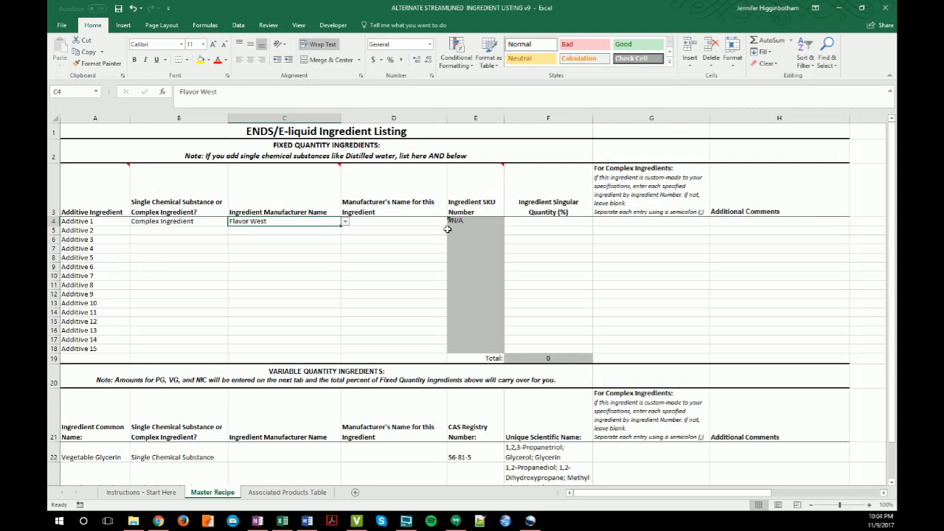
{"action": "left_click", "coordinate": [395, 222]}
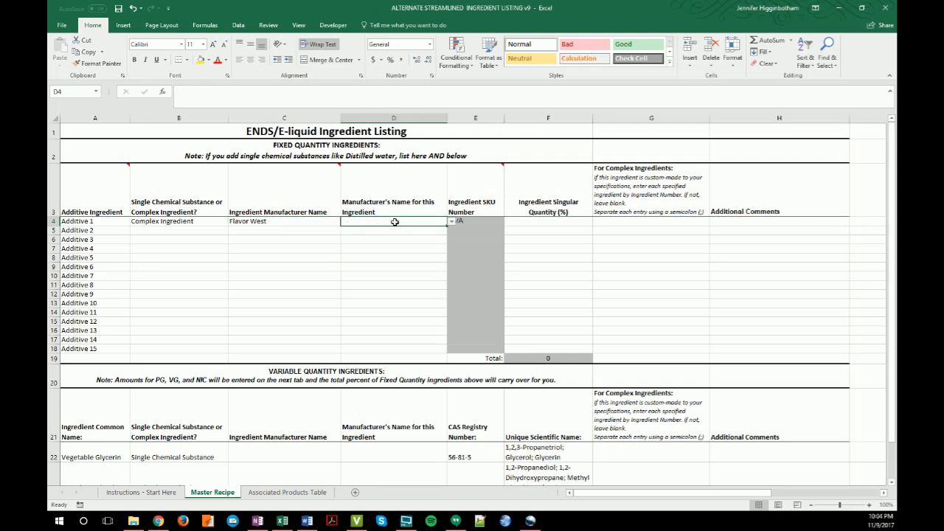
{"action": "left_click", "coordinate": [451, 222]}
{"action": "mouse_move", "coordinate": [450, 238]}
{"action": "left_mouse_down"}
{"action": "mouse_move", "coordinate": [451, 251]}
{"action": "mouse_move", "coordinate": [449, 233]}
{"action": "left_mouse_up"}
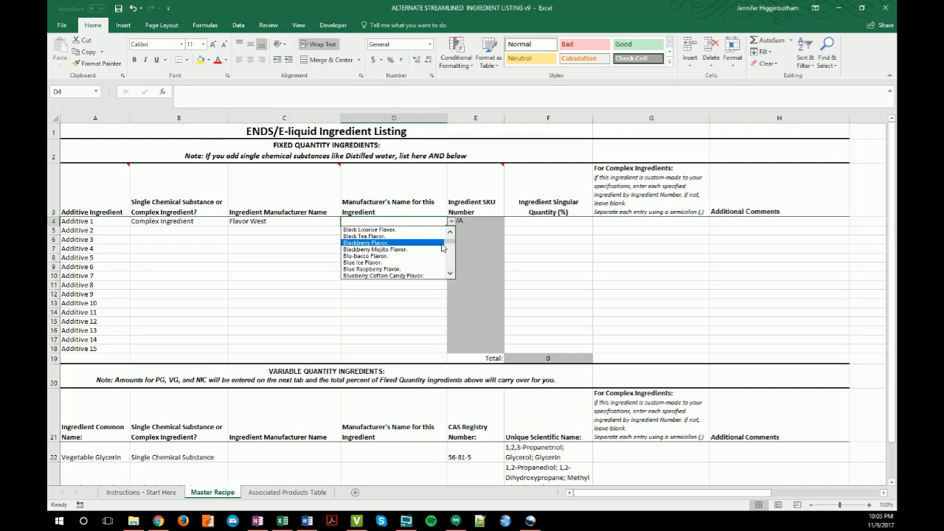
{"action": "left_click_drag", "start_coordinate": [450, 243], "coordinate": [451, 257]}
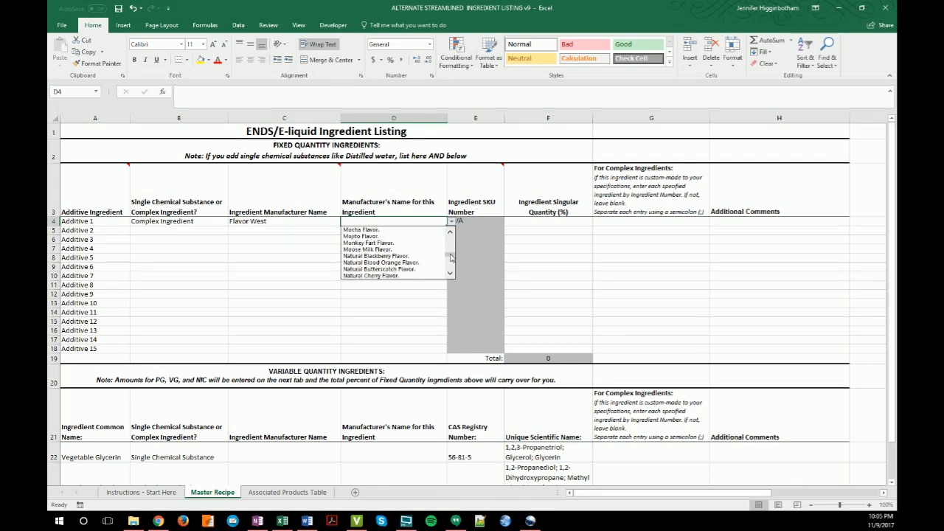
{"action": "left_click", "coordinate": [375, 264]}
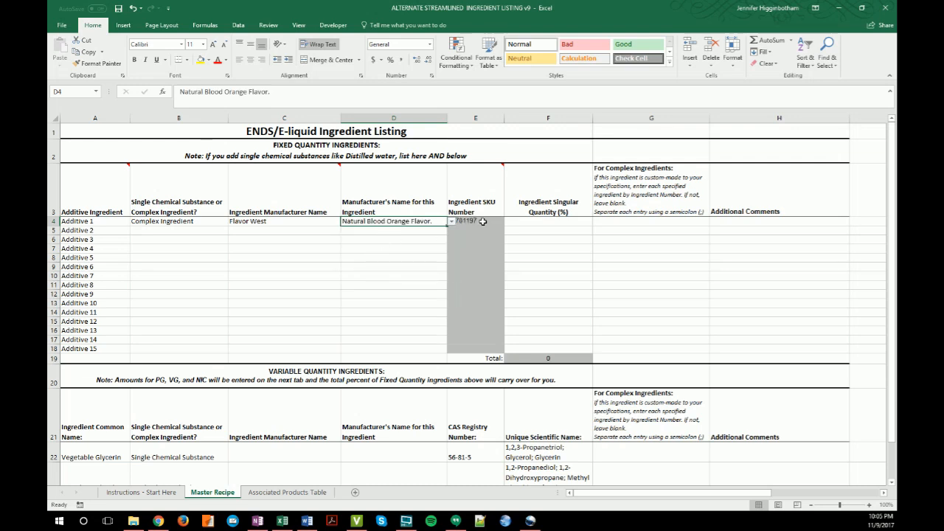
Step: Enter 2.7 as the ingredient singular quantity (%) for Additive 1
{"action": "left_click", "coordinate": [526, 221]}
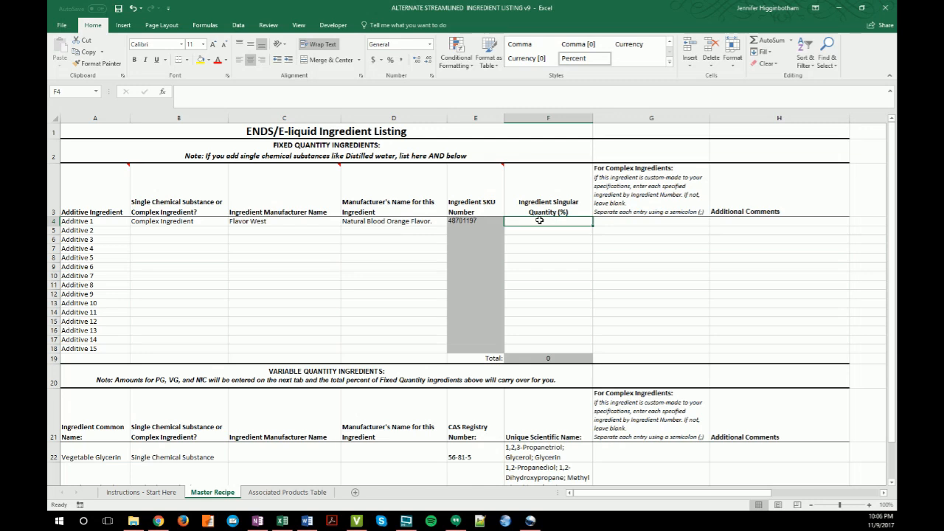
{"action": "type", "text": "2.7"}
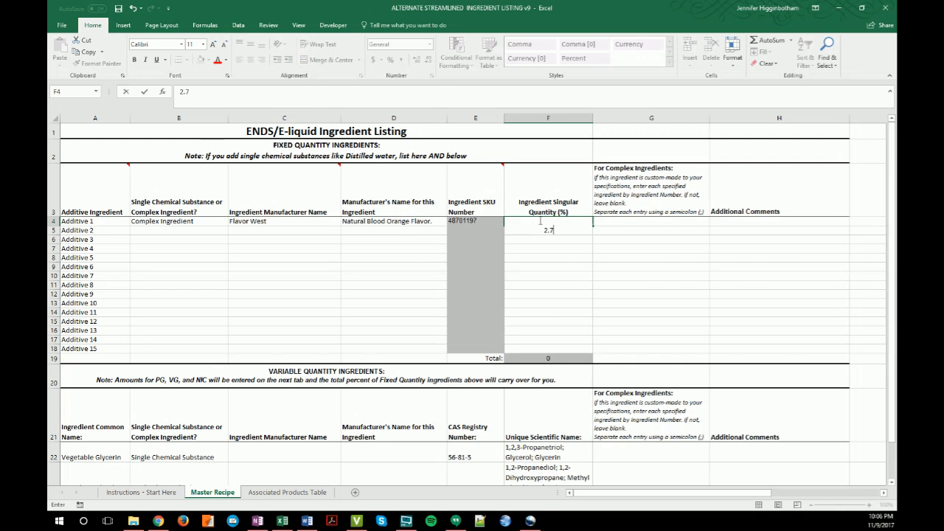
{"action": "key", "text": "Return"}
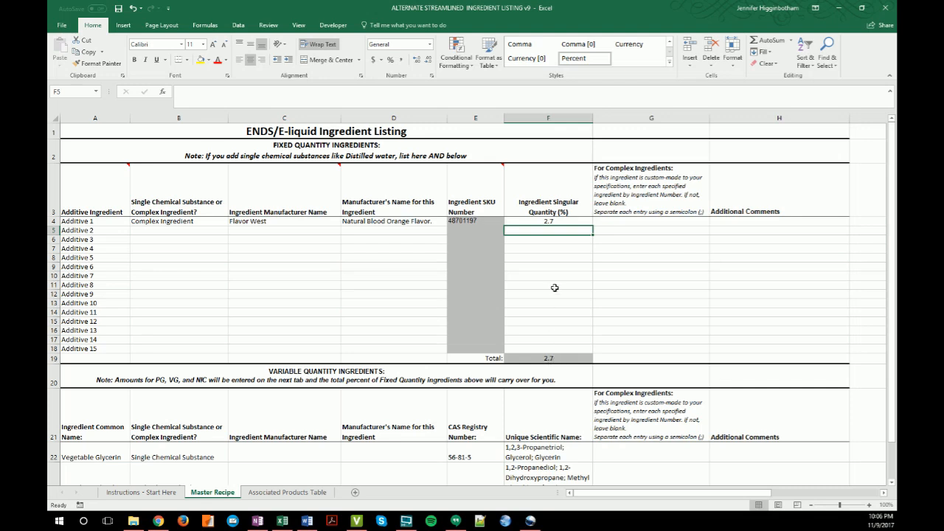
{"action": "left_click", "coordinate": [562, 250]}
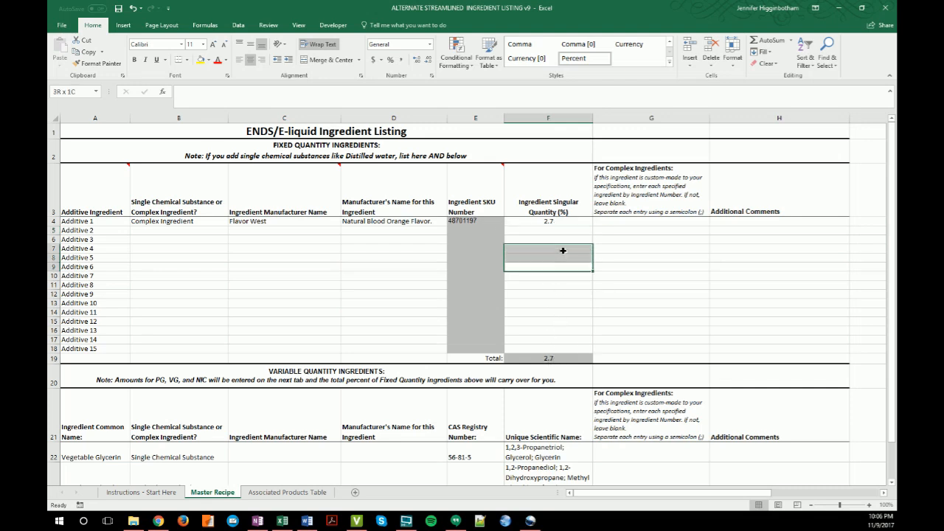
{"action": "left_click", "coordinate": [621, 250]}
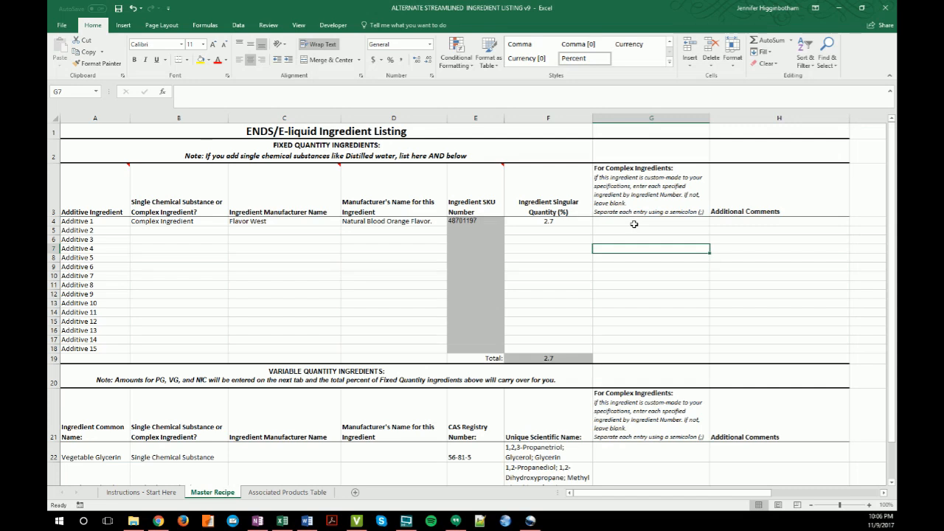
{"action": "left_click", "coordinate": [633, 223]}
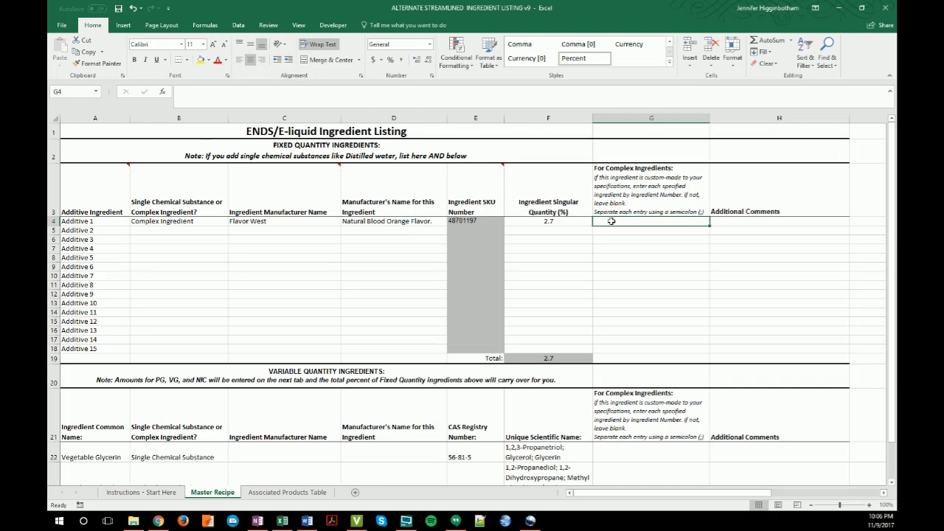
{"action": "left_click", "coordinate": [727, 222]}
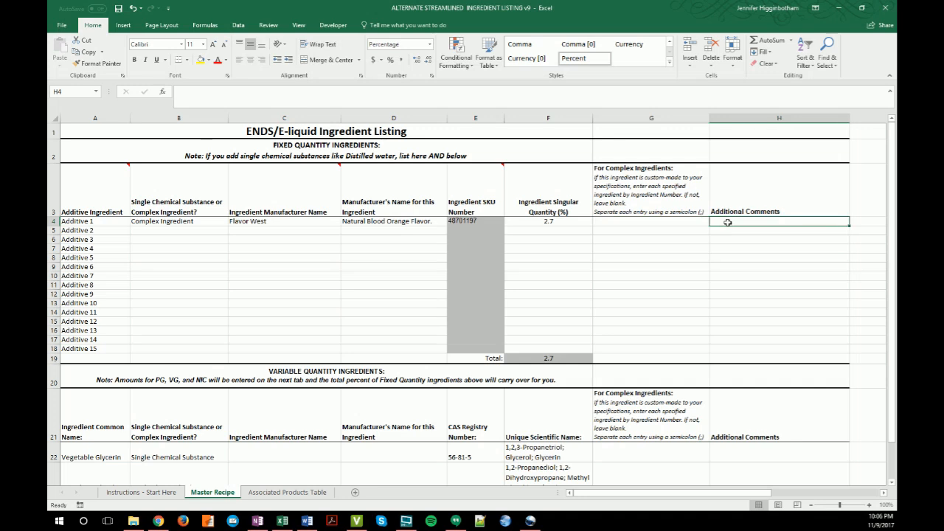
{"action": "left_click_drag", "start_coordinate": [693, 221], "coordinate": [771, 349]}
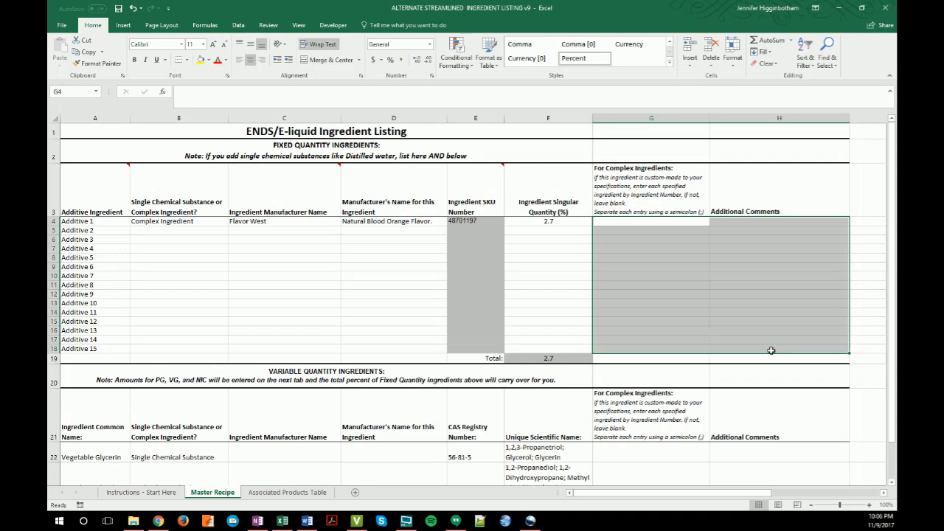
Step: Classify Additive 2 as a Complex Ingredient and set its ingredient manufacturer to LorAnn's
{"action": "left_click", "coordinate": [174, 230]}
{"action": "left_click", "coordinate": [232, 230]}
{"action": "left_click", "coordinate": [217, 246]}
{"action": "left_click", "coordinate": [246, 231]}
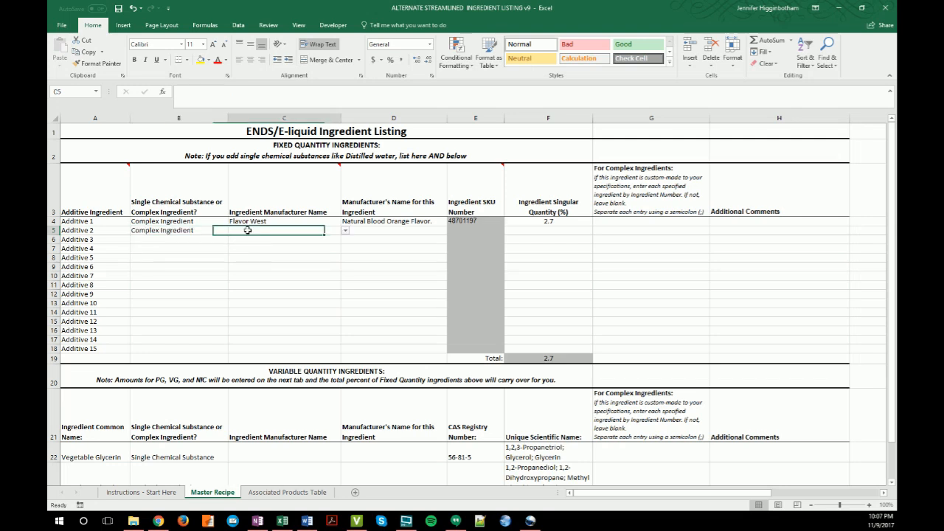
{"action": "left_click", "coordinate": [345, 231]}
{"action": "left_click", "coordinate": [323, 259]}
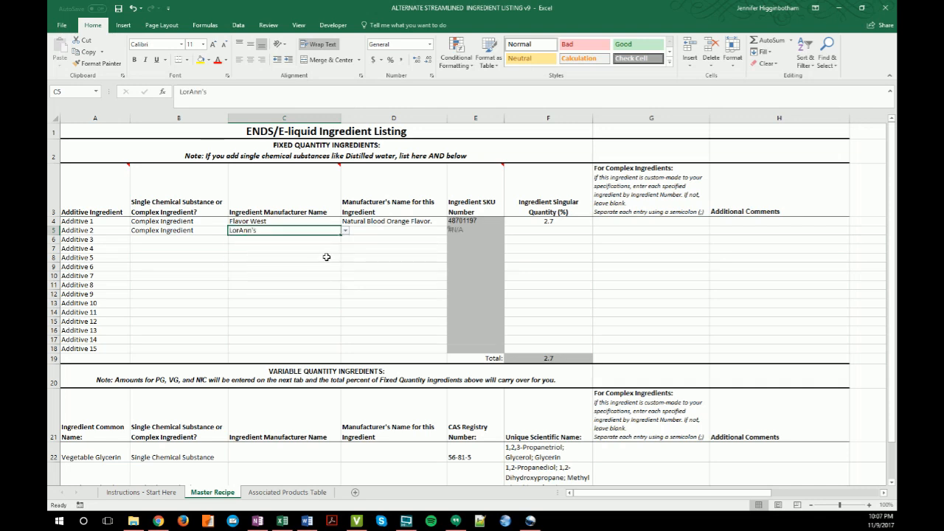
Step: Set Additive 2's manufacturer's ingredient name to Cranberry Flavor, Artificial and its singular quantity to 4.5%
{"action": "left_click", "coordinate": [371, 231]}
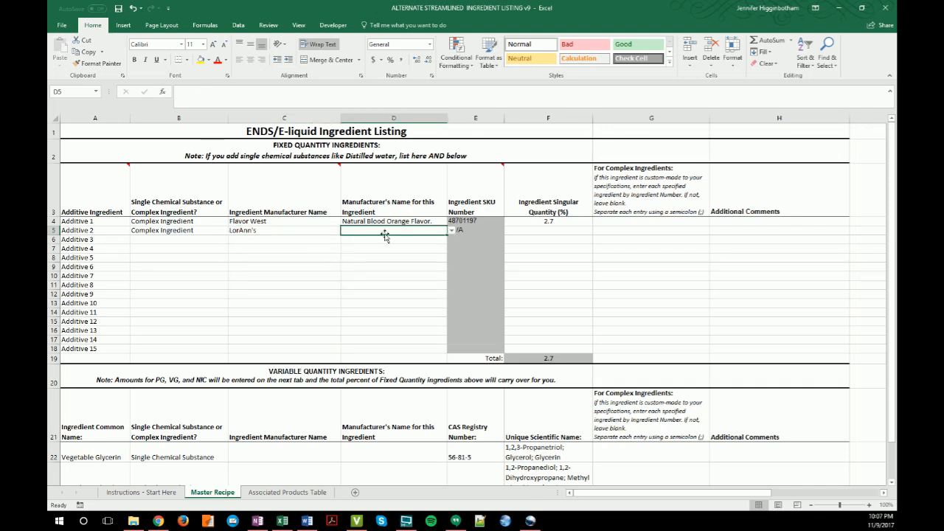
{"action": "left_click", "coordinate": [450, 230]}
{"action": "left_click_drag", "start_coordinate": [451, 279], "coordinate": [452, 261]}
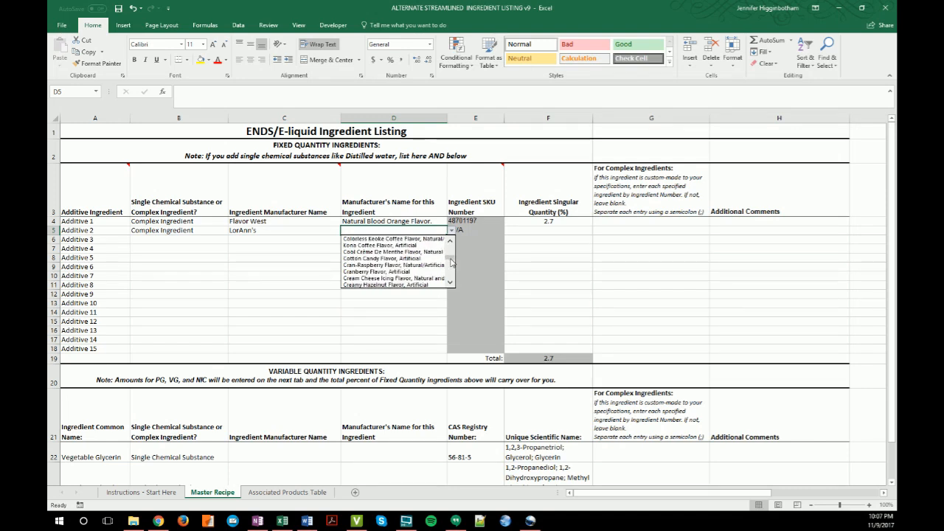
{"action": "left_click", "coordinate": [402, 273]}
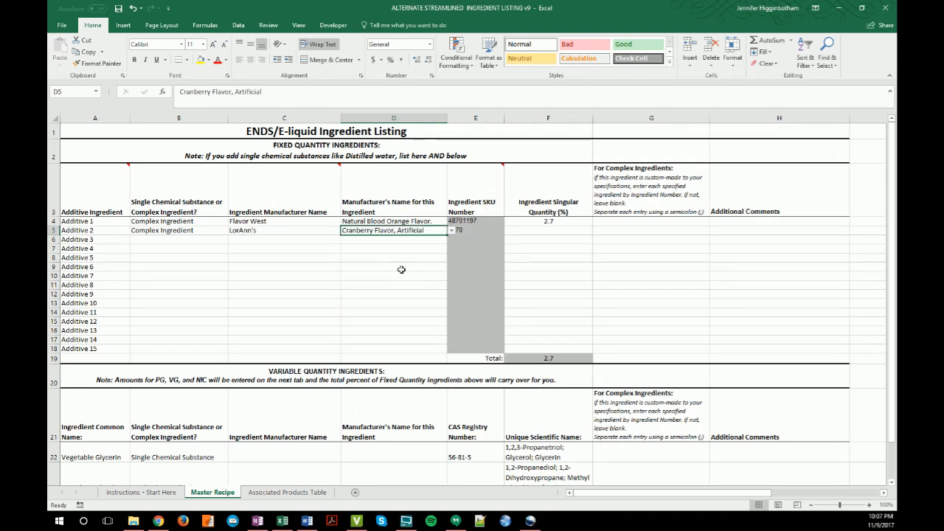
{"action": "left_click", "coordinate": [522, 232]}
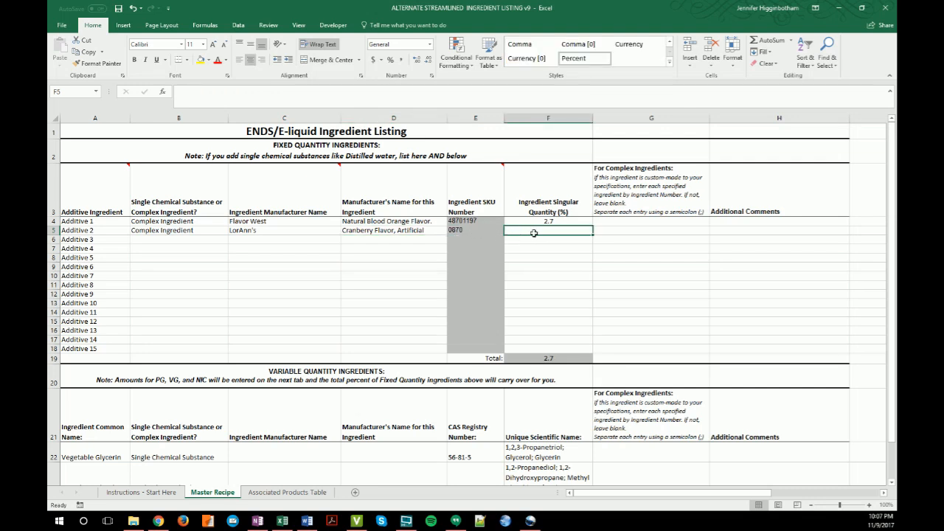
{"action": "type", "text": "4.5"}
{"action": "key", "text": "Return"}
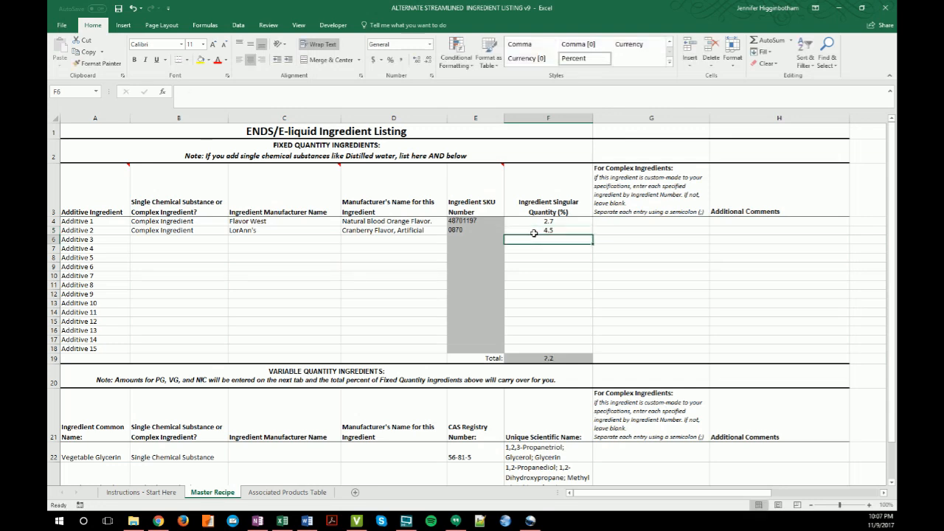
Step: Classify Additive 3 as a Complex Ingredient and set its ingredient manufacturer to Capella's
{"action": "left_click", "coordinate": [203, 241]}
{"action": "left_click", "coordinate": [233, 241]}
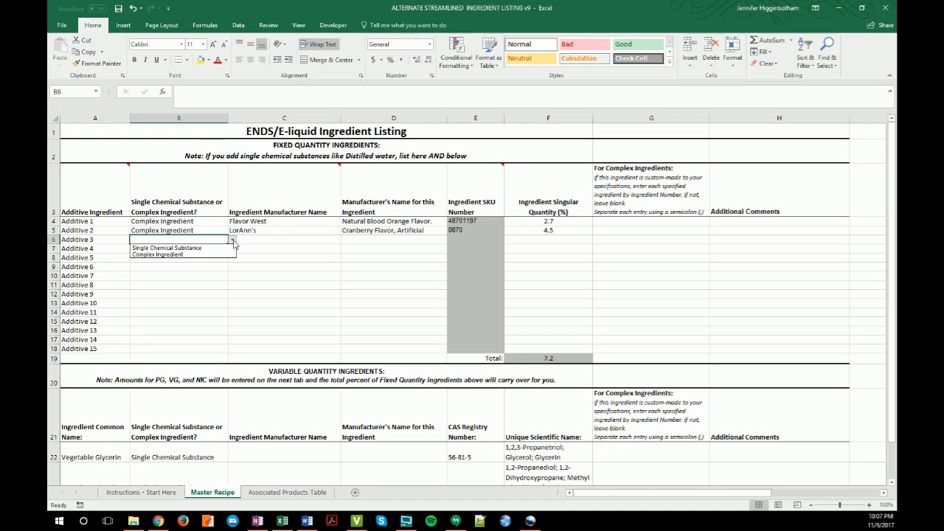
{"action": "left_click", "coordinate": [210, 254]}
{"action": "left_click", "coordinate": [257, 239]}
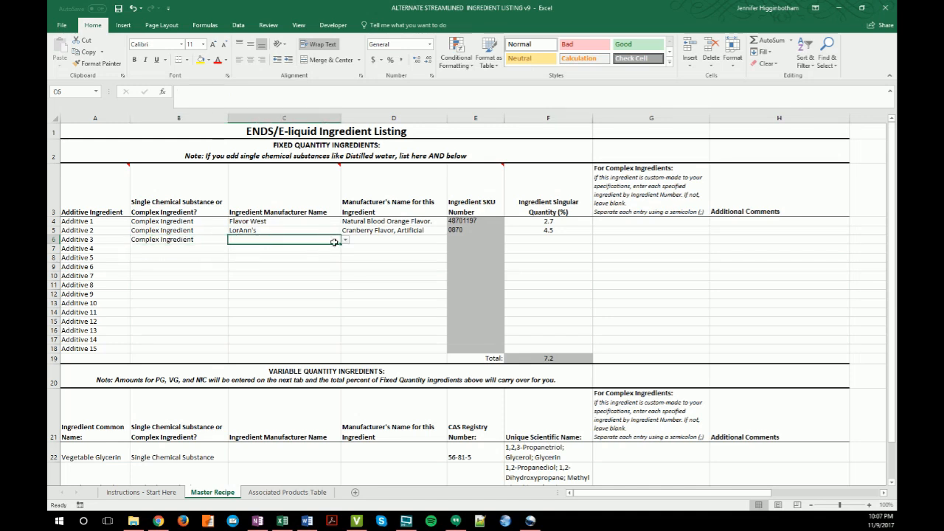
{"action": "left_click", "coordinate": [344, 241]}
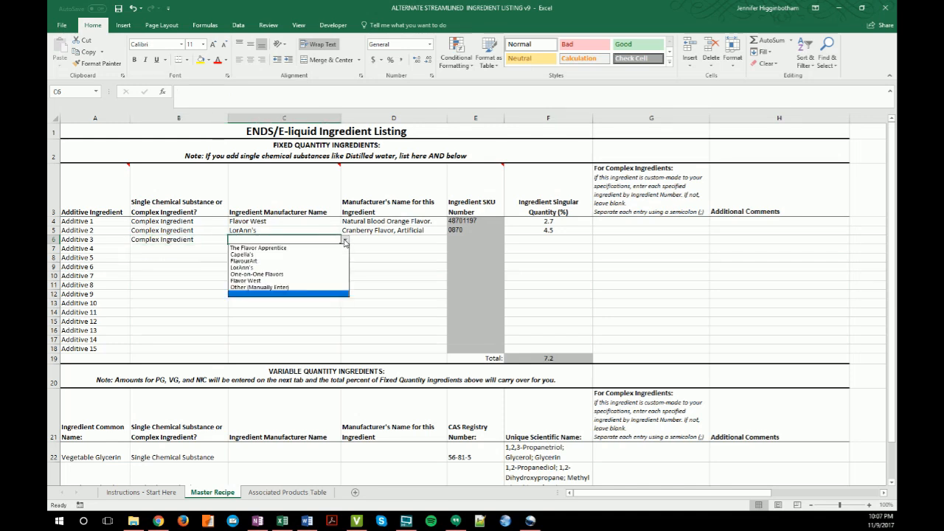
{"action": "left_click", "coordinate": [324, 255]}
Step: Set Additive 3's manufacturer's ingredient name to Grapefruit Flavor Natural and its singular quantity to 3%
{"action": "left_click", "coordinate": [387, 239]}
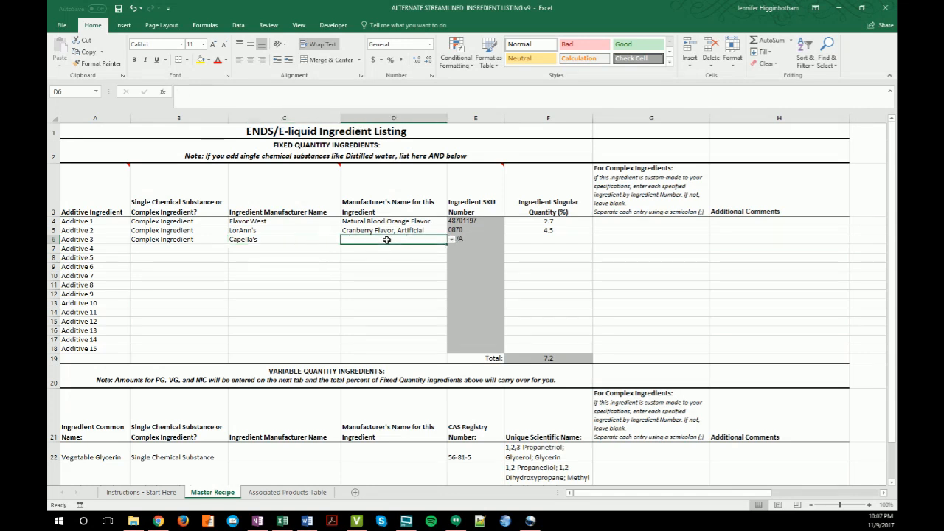
{"action": "left_click", "coordinate": [452, 240]}
{"action": "scroll", "coordinate": [398, 273], "scroll_direction": "down", "scroll_amount": 5}
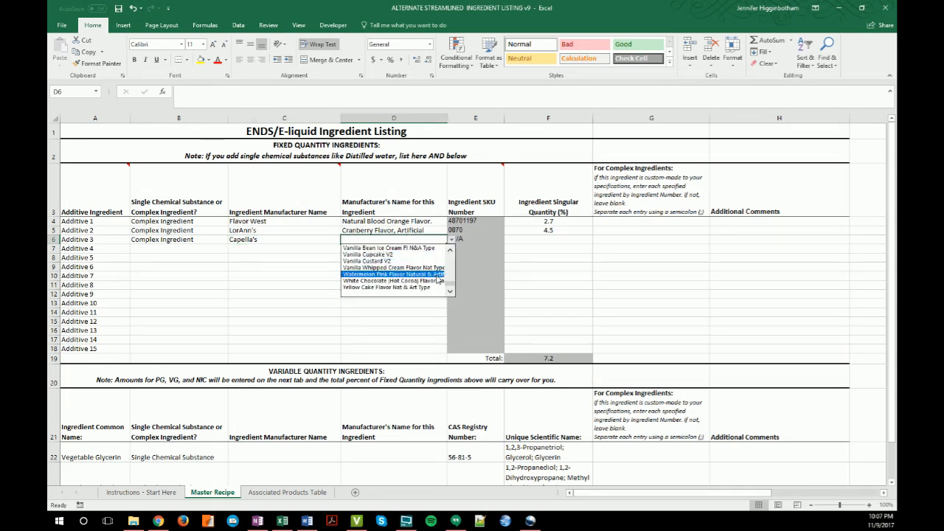
{"action": "left_click_drag", "start_coordinate": [452, 275], "coordinate": [454, 266]}
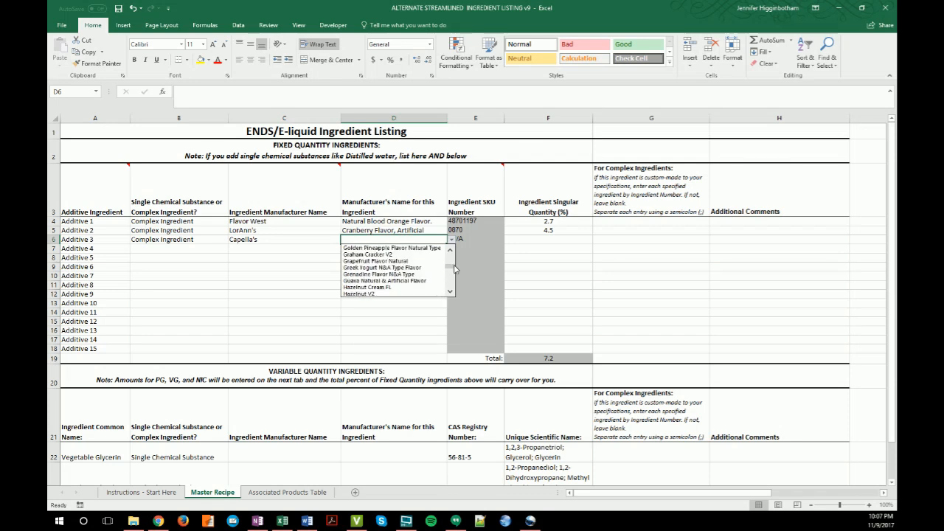
{"action": "left_click", "coordinate": [421, 261]}
{"action": "left_click", "coordinate": [537, 239]}
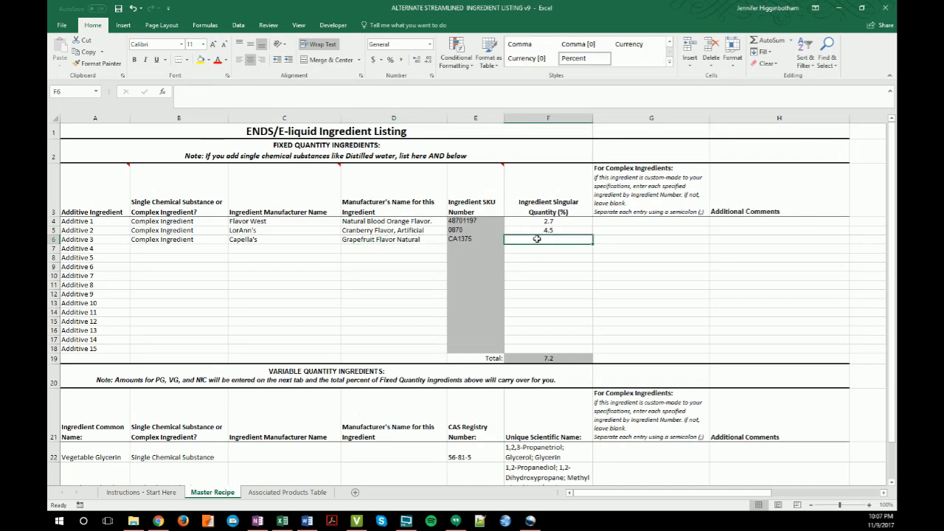
{"action": "type", "text": "3"}
{"action": "key", "text": "Return"}
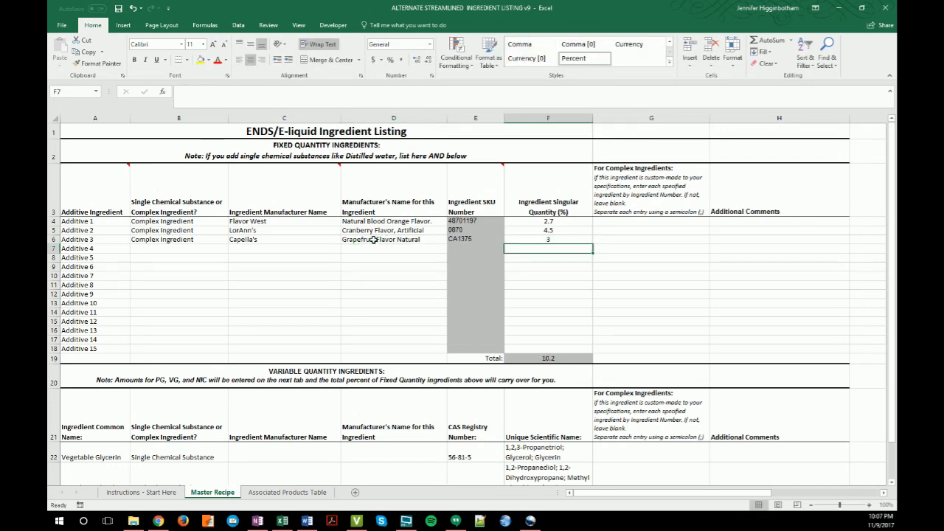
Step: Classify Additive 4 as a Complex Ingredient and set its ingredient manufacturer to The Flavor Apprentice
{"action": "left_click", "coordinate": [191, 249]}
{"action": "left_click", "coordinate": [233, 252]}
{"action": "left_click", "coordinate": [221, 265]}
{"action": "left_click", "coordinate": [271, 249]}
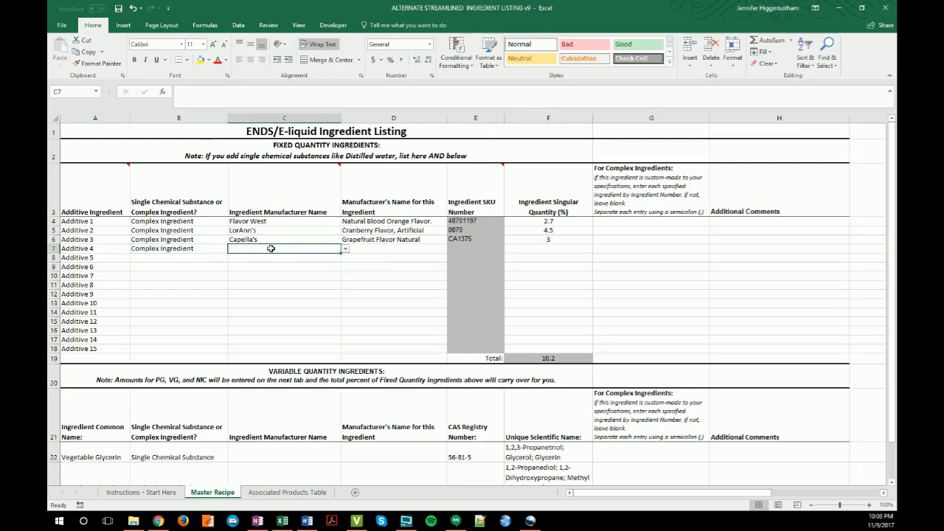
{"action": "left_click", "coordinate": [344, 249]}
{"action": "left_click", "coordinate": [332, 259]}
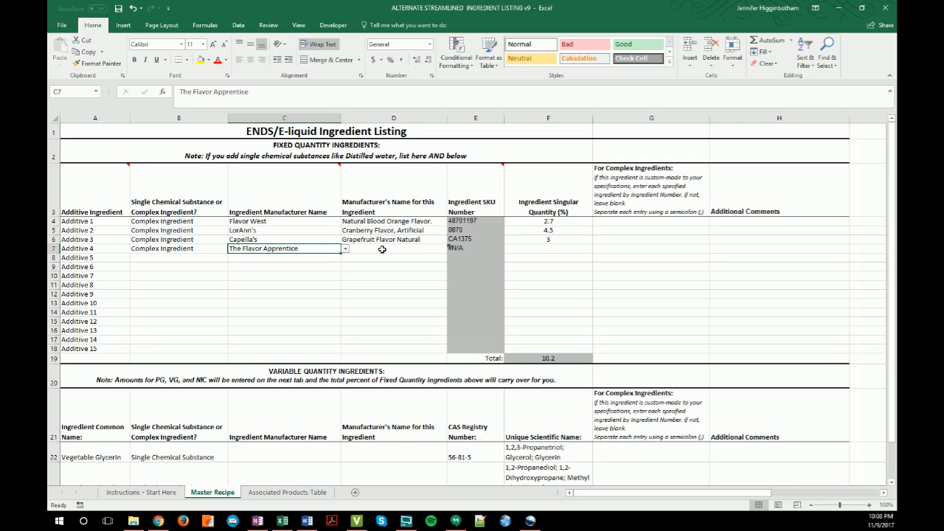
Step: Choose Pomegranate Deluxe as the manufacturer's name for the Additive 4 ingredient
{"action": "left_click", "coordinate": [382, 249]}
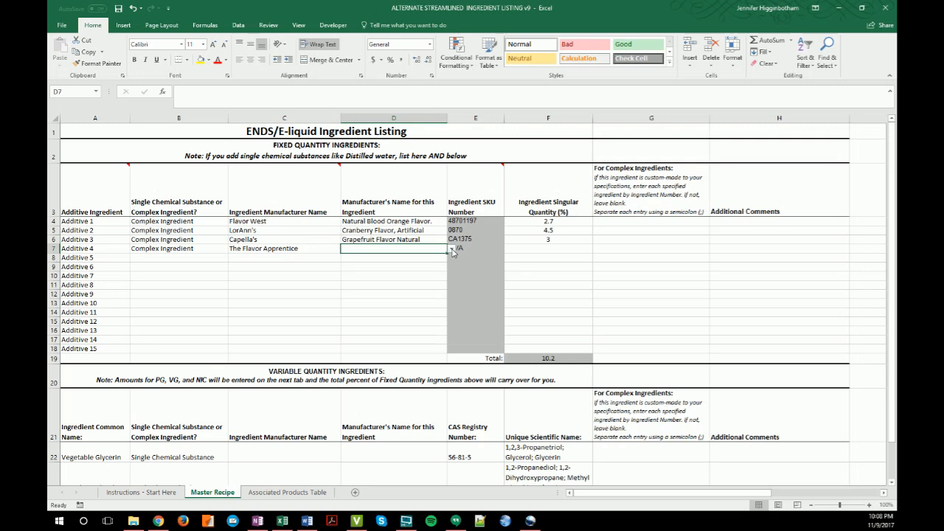
{"action": "left_click", "coordinate": [452, 250]}
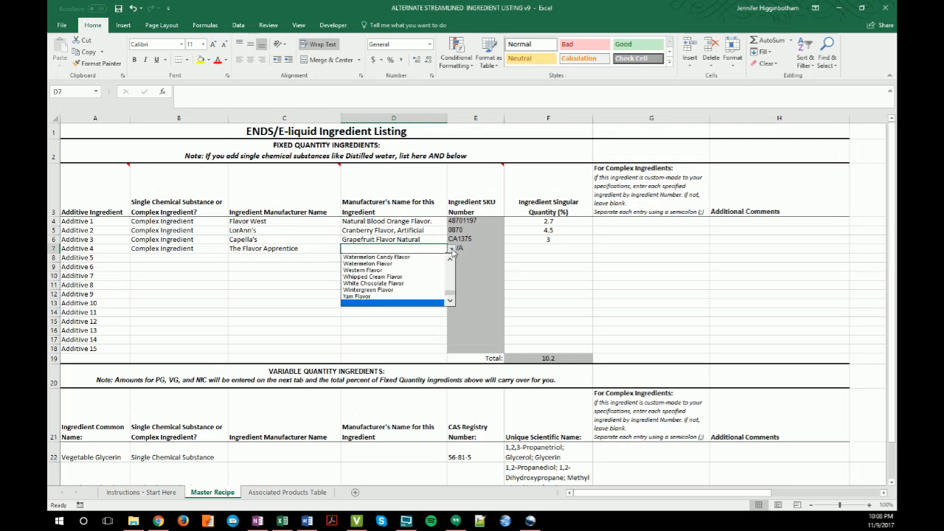
{"action": "scroll", "coordinate": [450, 291], "scroll_direction": "down", "scroll_amount": 5}
{"action": "scroll", "coordinate": [449, 295], "scroll_direction": "up", "scroll_amount": 10}
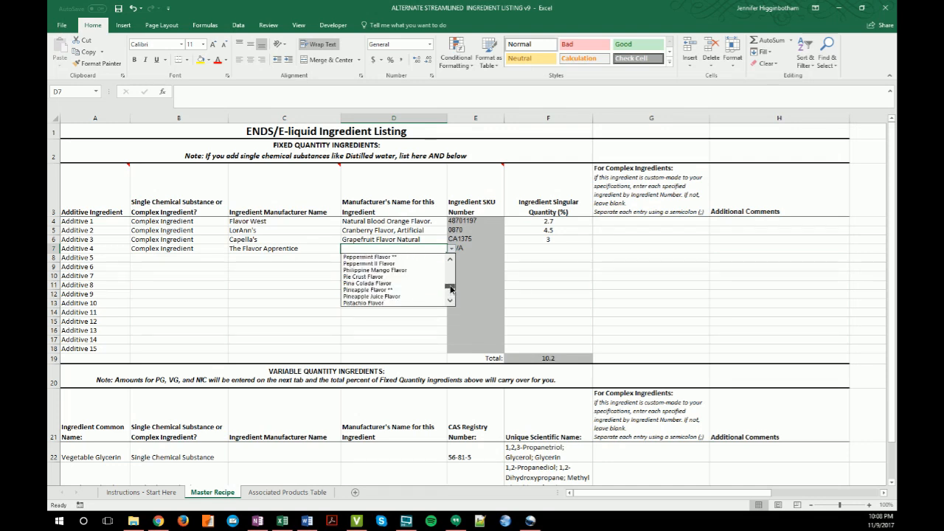
{"action": "left_click", "coordinate": [450, 302]}
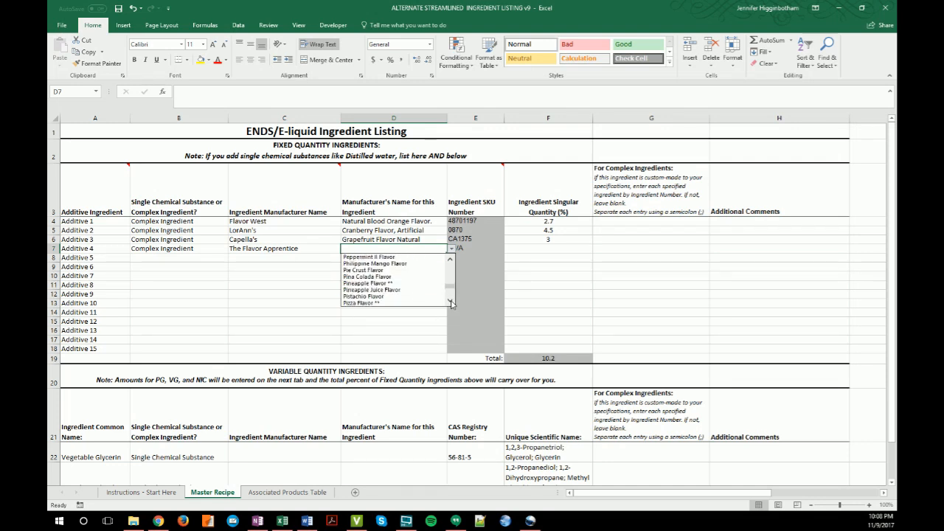
{"action": "left_click", "coordinate": [451, 301]}
{"action": "left_click", "coordinate": [450, 302]}
{"action": "left_click", "coordinate": [450, 302]}
{"action": "left_click", "coordinate": [451, 301]}
{"action": "left_click", "coordinate": [451, 301]}
{"action": "left_click", "coordinate": [390, 283]}
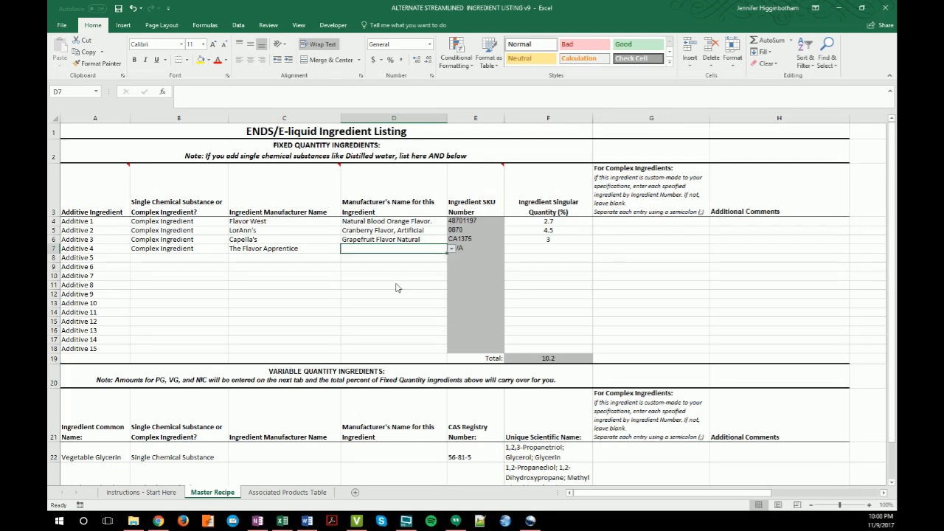
Step: Enter 4.8 as the ingredient singular quantity (%) for Additive 4
{"action": "left_click", "coordinate": [543, 249]}
{"action": "type", "text": "4.8"}
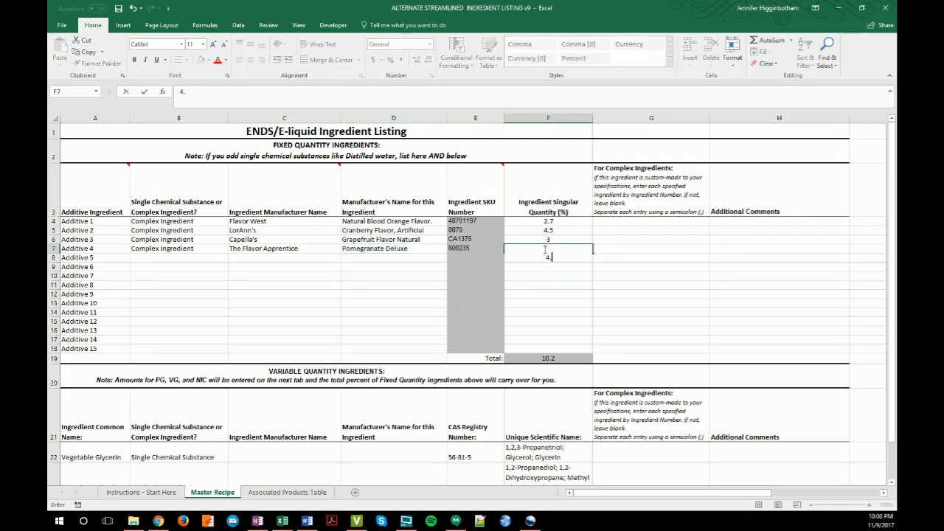
{"action": "key", "text": "Return"}
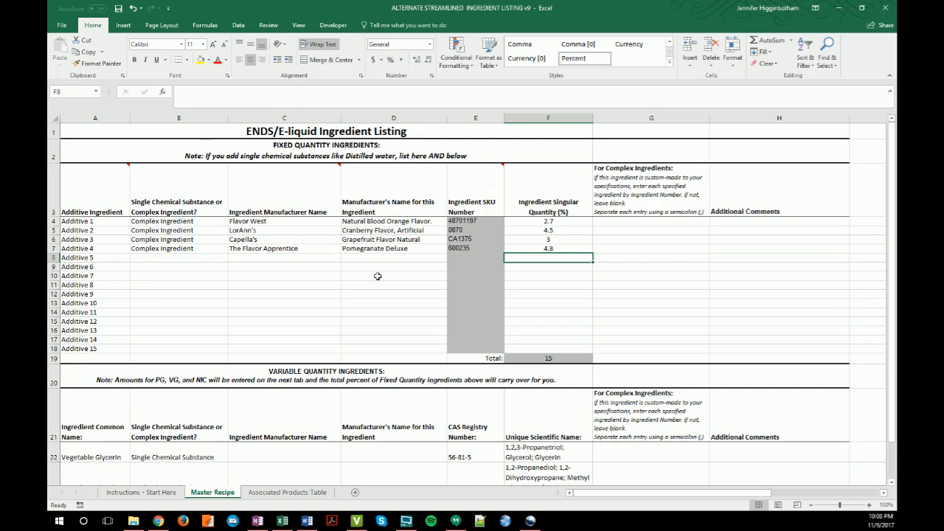
Step: Classify Additive 5 as a Complex Ingredient and select its ingredient manufacturer cell
{"action": "left_click", "coordinate": [181, 258]}
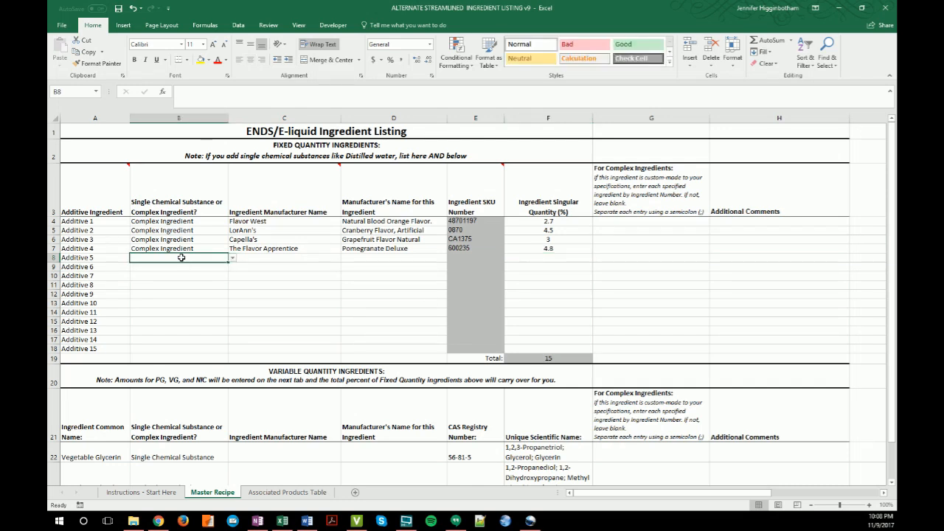
{"action": "left_click", "coordinate": [233, 258]}
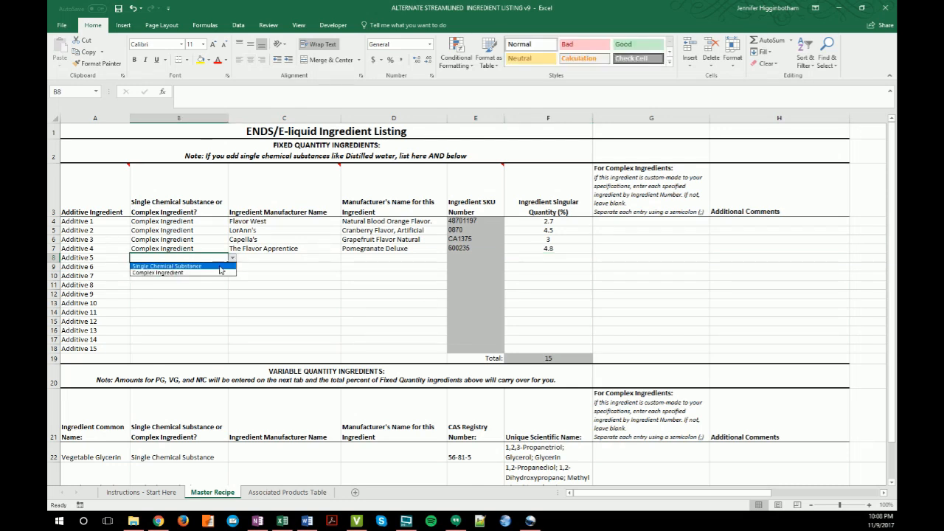
{"action": "left_click", "coordinate": [211, 273]}
{"action": "left_click", "coordinate": [264, 260]}
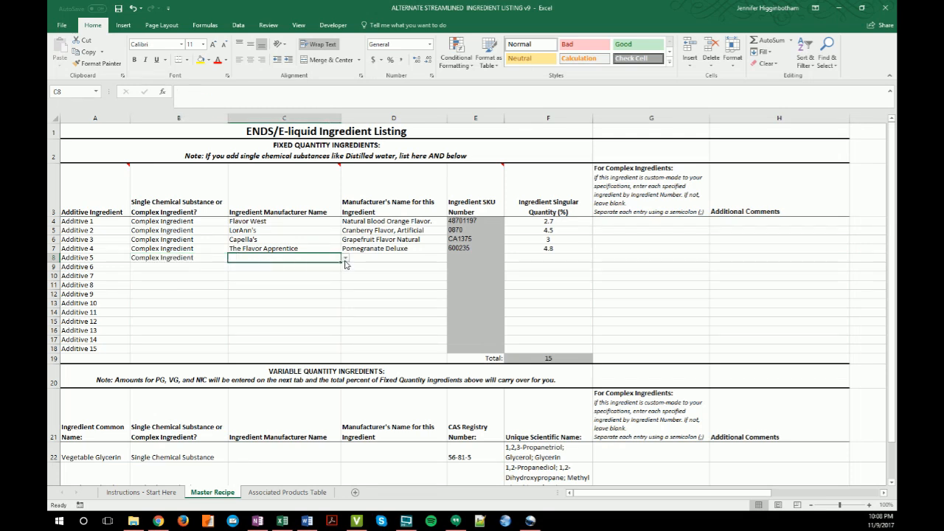
{"action": "left_click", "coordinate": [345, 260]}
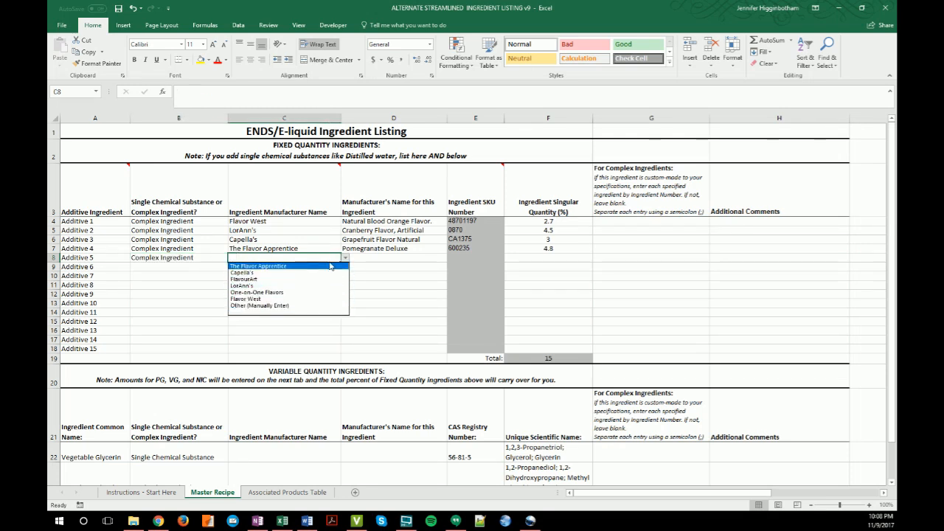
{"action": "left_click", "coordinate": [315, 308]}
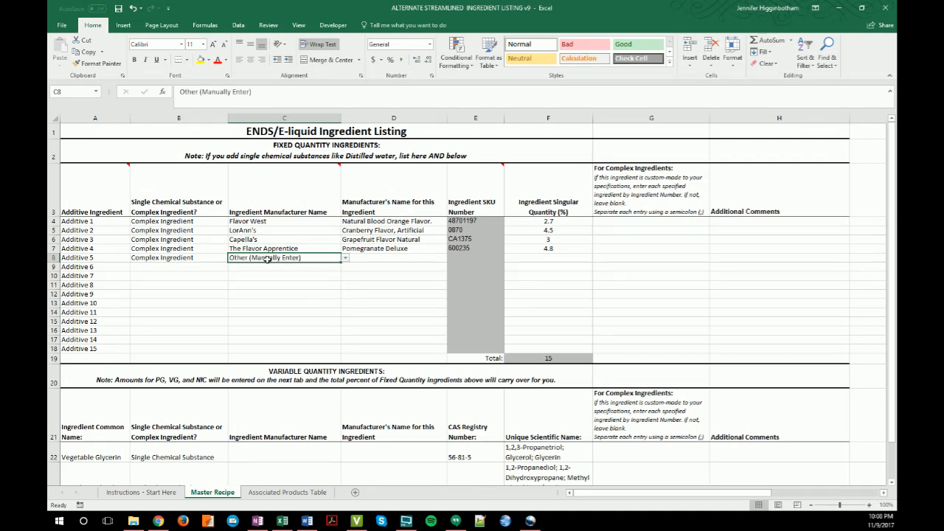
{"action": "left_click", "coordinate": [345, 258]}
{"action": "left_click", "coordinate": [301, 313]}
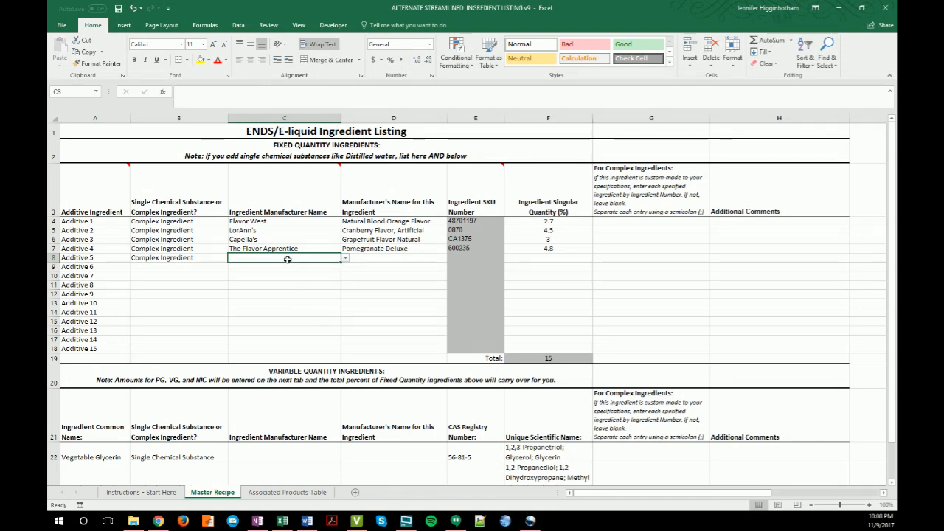
Step: Enter Delosi as Additive 5's ingredient manufacturer and Mountain Dew Type as the manufacturer's ingredient name
{"action": "type", "text": "Delosi"}
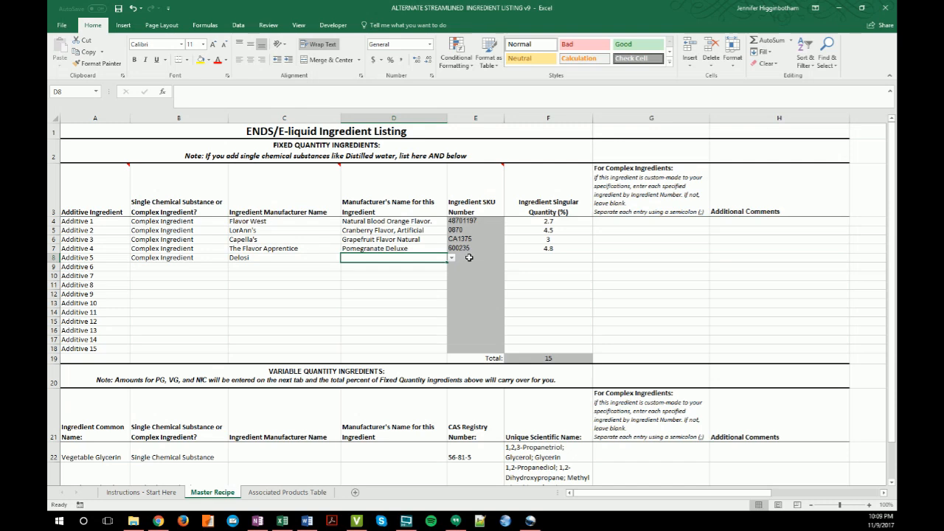
{"action": "left_click", "coordinate": [407, 256]}
{"action": "type", "text": "Mountain"}
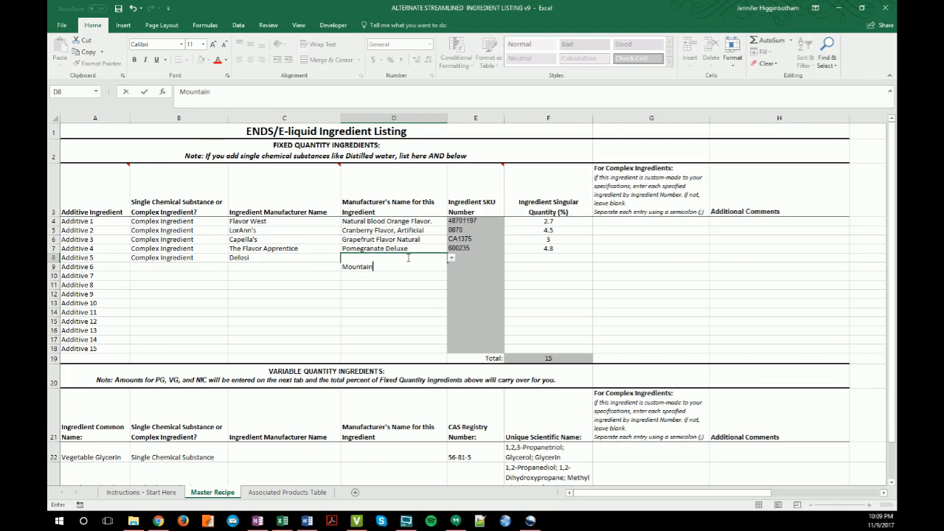
{"action": "type", "text": " Dew Type"}
{"action": "key", "text": "Tab"}
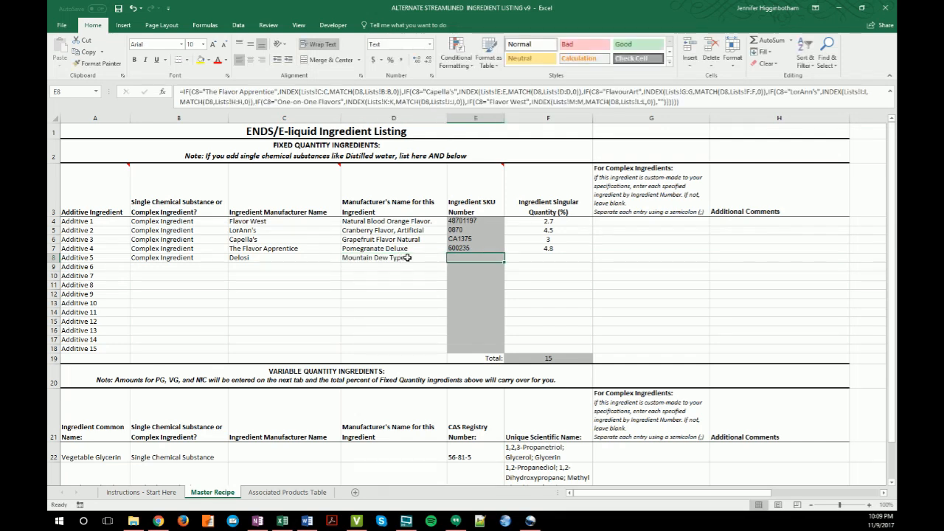
Step: Enter CFMTNDEW as the ingredient SKU number and 5 as the singular quantity (%) for Additive 5
{"action": "type", "text": "CFMTNDEW"}
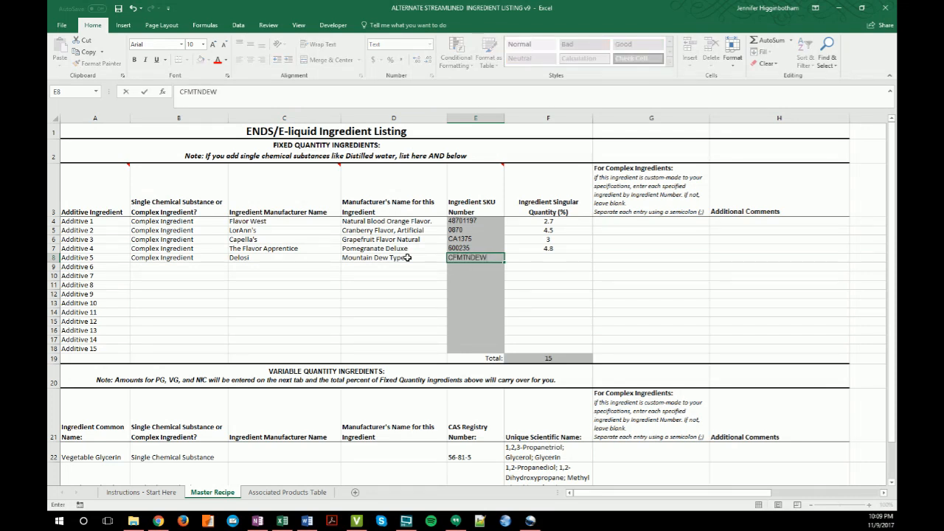
{"action": "key", "text": "Tab"}
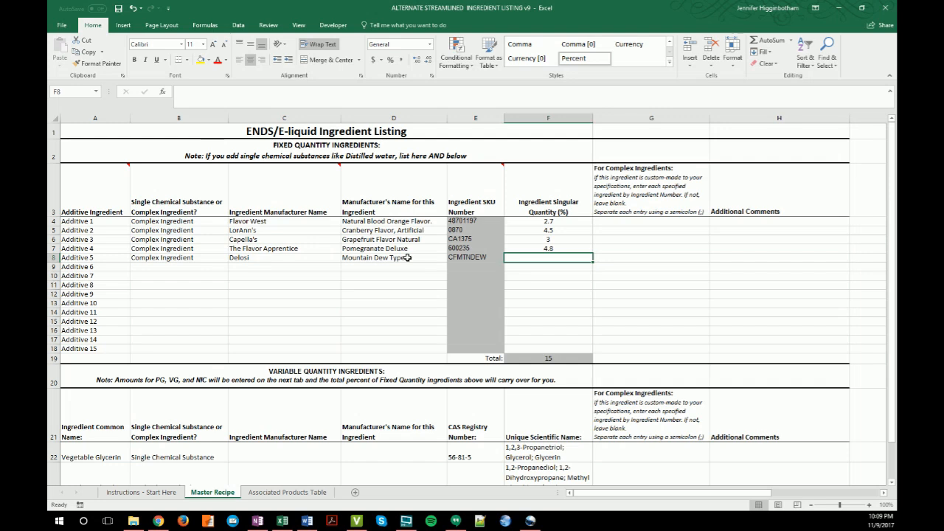
{"action": "type", "text": "5"}
{"action": "key", "text": "Return"}
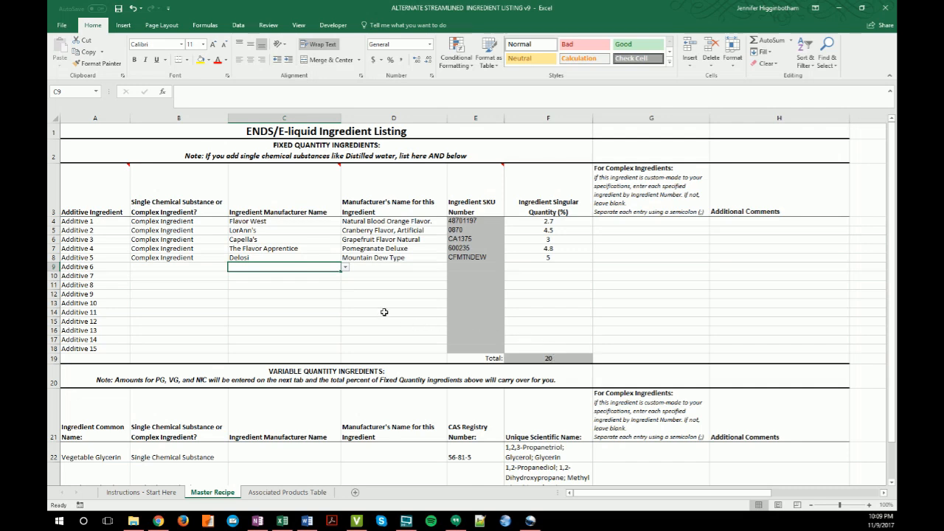
Step: Enter Bulk Apothecary as the ingredient manufacturer and Glycerin as the manufacturer's ingredient name for Vegetable Glycerin
{"action": "scroll", "coordinate": [384, 312], "scroll_direction": "down", "scroll_amount": 3}
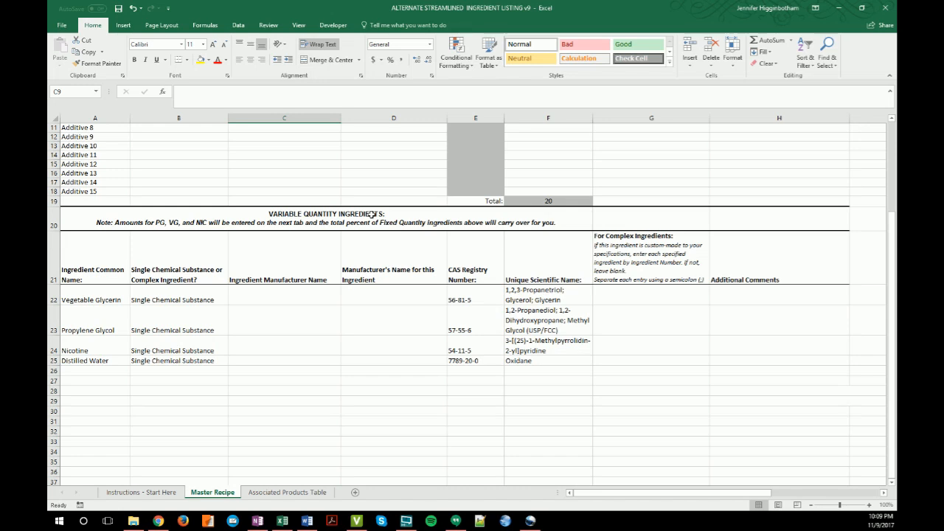
{"action": "scroll", "coordinate": [380, 193], "scroll_direction": "up", "scroll_amount": 4}
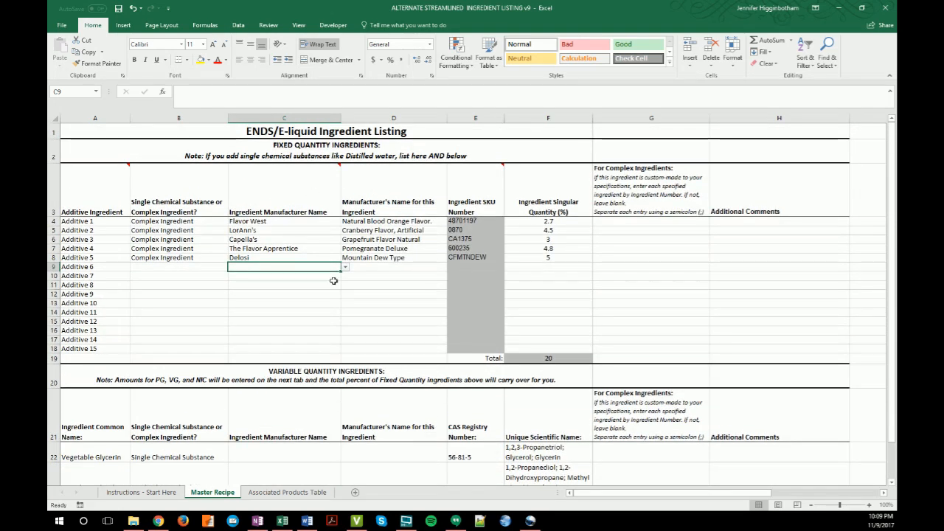
{"action": "scroll", "coordinate": [323, 255], "scroll_direction": "down", "scroll_amount": 2}
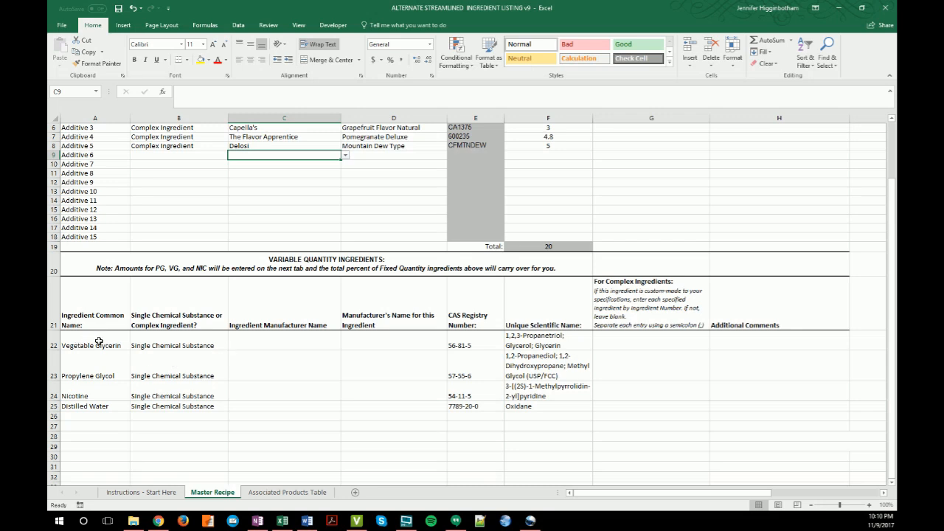
{"action": "left_click", "coordinate": [268, 345]}
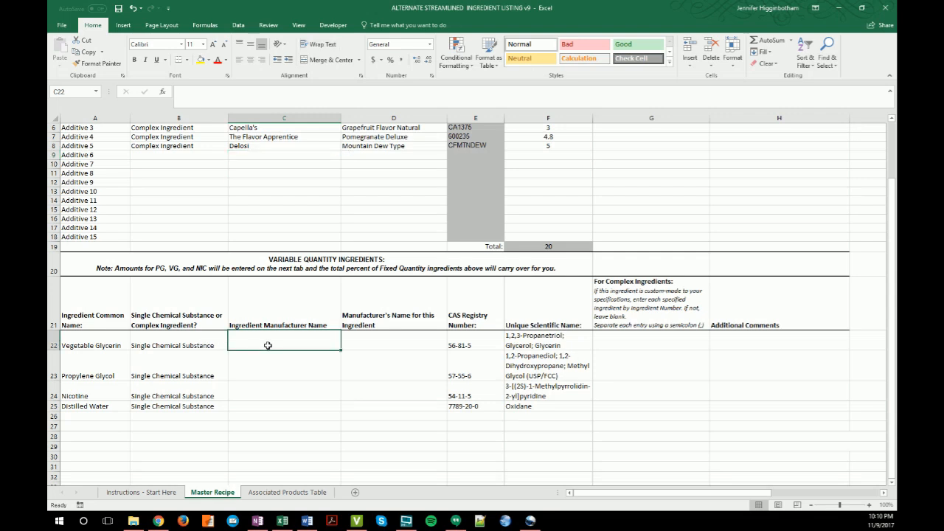
{"action": "type", "text": "Bul"}
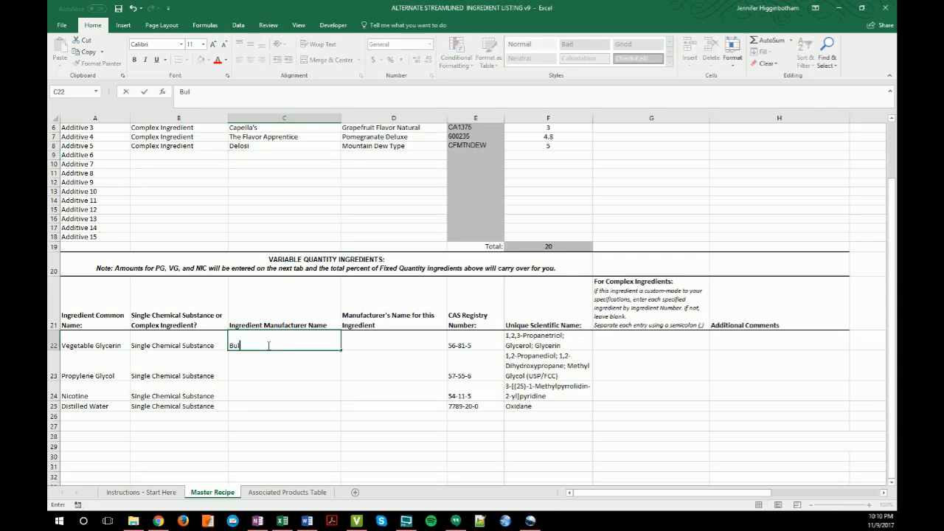
{"action": "type", "text": "k Apothecary"}
{"action": "key", "text": "Tab"}
{"action": "type", "text": "Glycerin"}
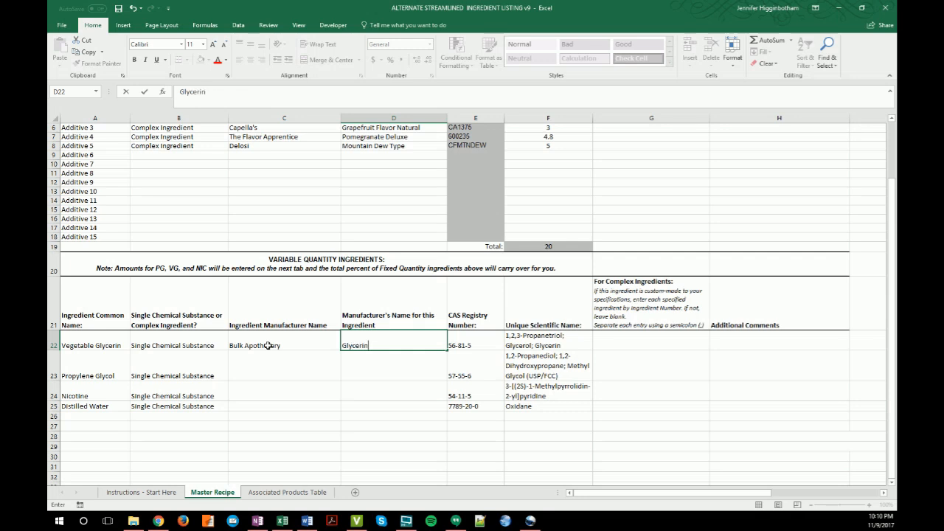
{"action": "left_click", "coordinate": [469, 341]}
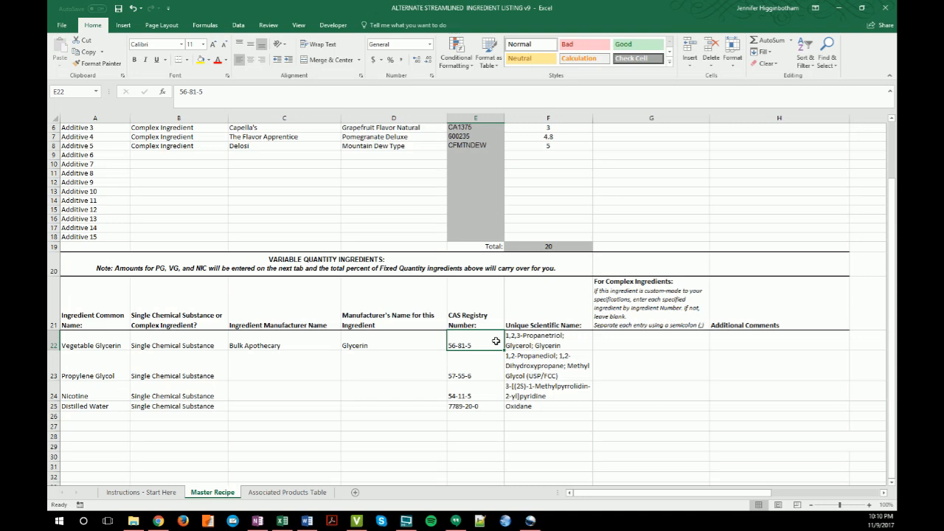
Step: Review the scientific name, complex ingredient and additional comments cells of the Vegetable Glycerin row
{"action": "left_click", "coordinate": [571, 338]}
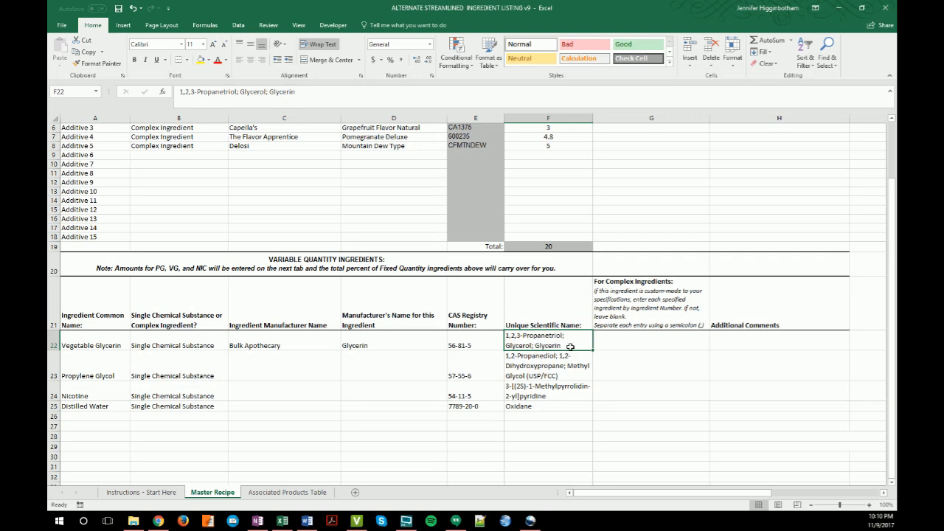
{"action": "left_click", "coordinate": [628, 345]}
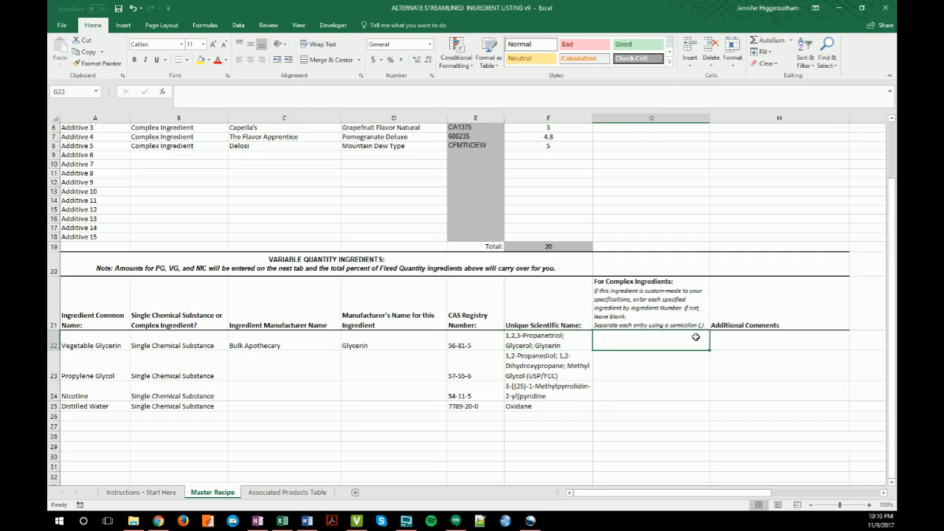
{"action": "left_click", "coordinate": [722, 337]}
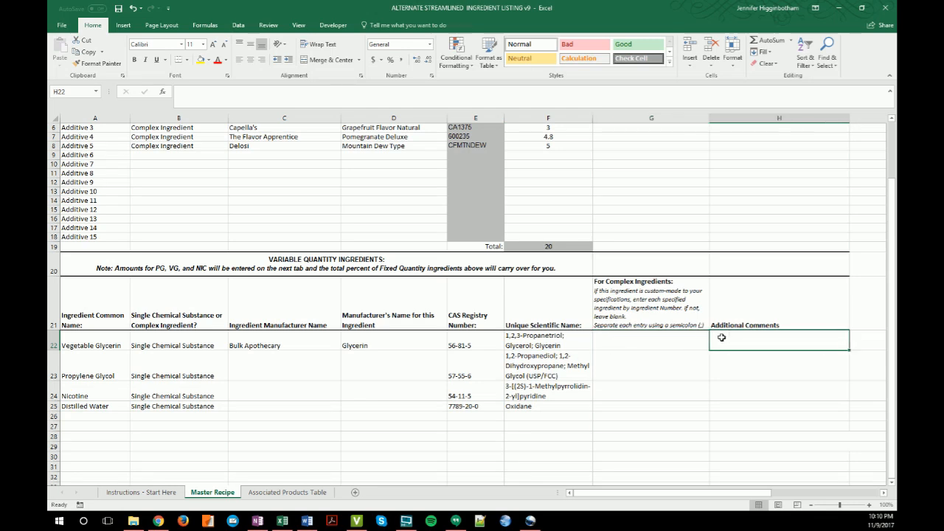
{"action": "left_click", "coordinate": [651, 337]}
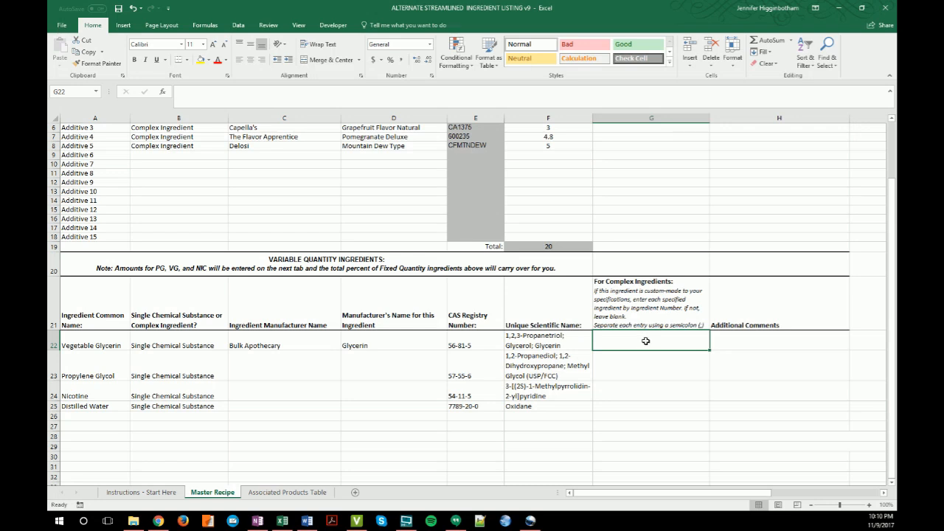
Step: Enter Bulk Apothecary as the ingredient manufacturer and Propylene Glycol as the manufacturer's ingredient name in the Propylene Glycol row
{"action": "scroll", "coordinate": [645, 340], "scroll_direction": "down", "scroll_amount": 2}
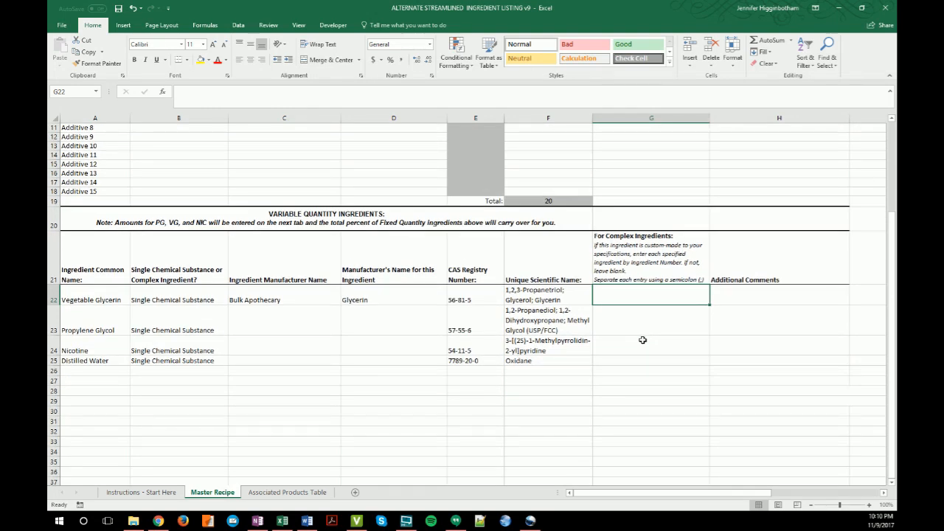
{"action": "left_click", "coordinate": [264, 323]}
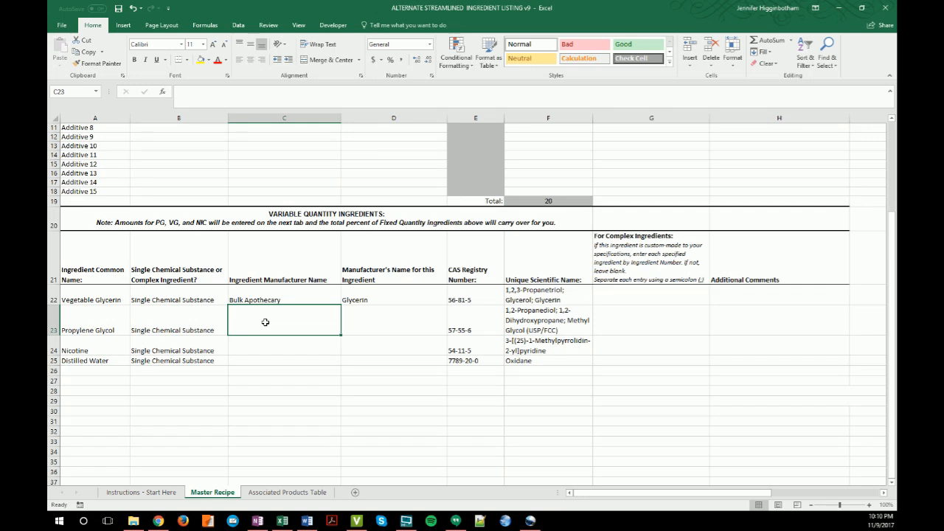
{"action": "type", "text": "Bulk Apothecary"}
{"action": "key", "text": "Tab"}
{"action": "type", "text": "Propy"}
{"action": "type", "text": "lene"}
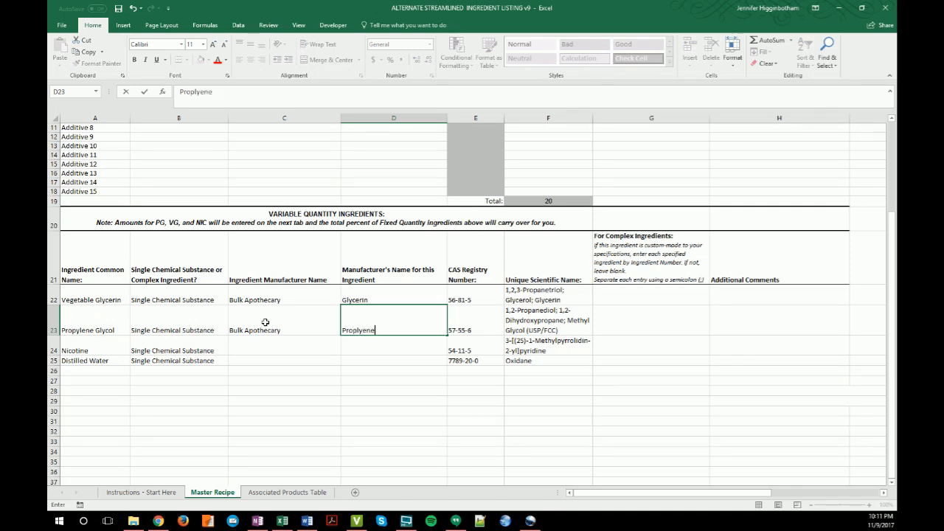
{"action": "key", "text": "BackSpace"}
{"action": "key", "text": "BackSpace"}
{"action": "key", "text": "BackSpace"}
{"action": "key", "text": "BackSpace"}
{"action": "key", "text": "BackSpace"}
{"action": "type", "text": "ylene Glycol"}
{"action": "key", "text": "Return"}
Step: Enter Nicotine River as the ingredient manufacturer and NicSelect Pure Liquid Nicotine as the manufacturer's ingredient name for Nicotine
{"action": "key", "text": "Left"}
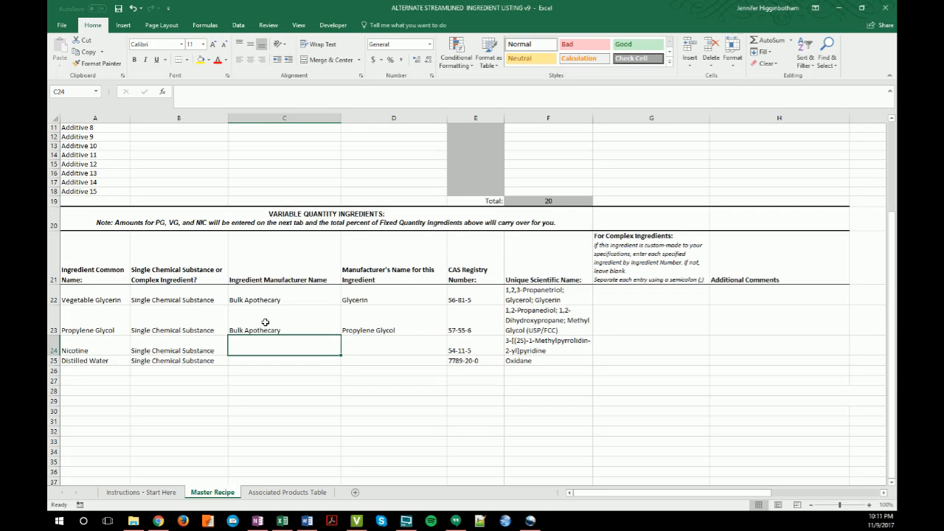
{"action": "type", "text": "Nicotine River"}
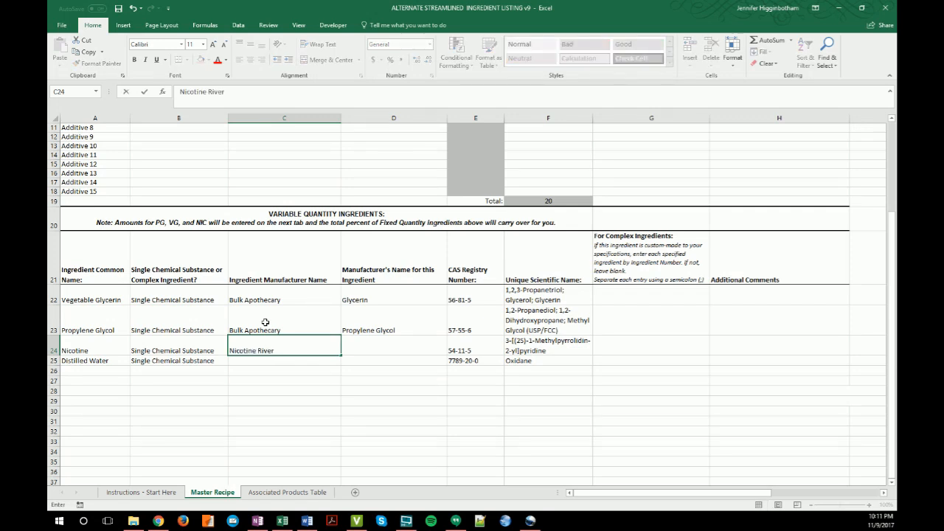
{"action": "key", "text": "Tab"}
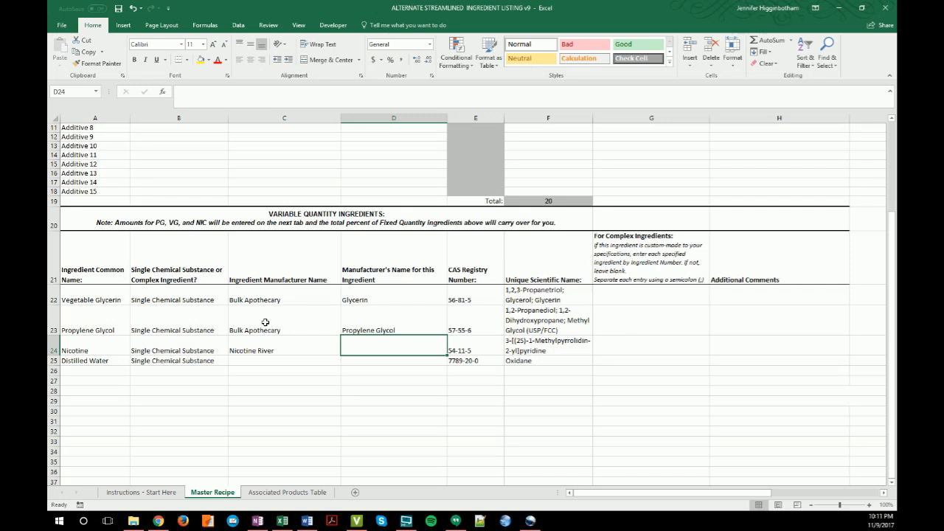
{"action": "type", "text": "NicSelect"}
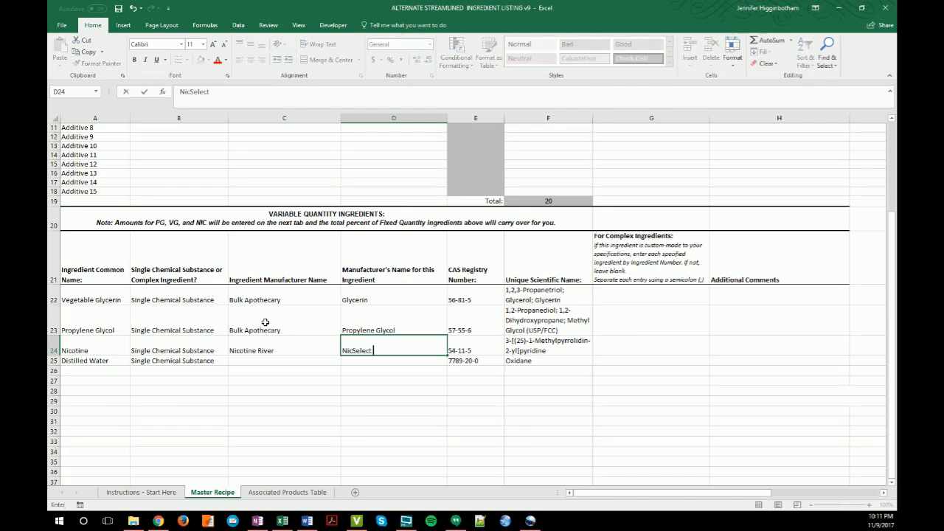
{"action": "type", "text": " Pure Liquid Nicotine"}
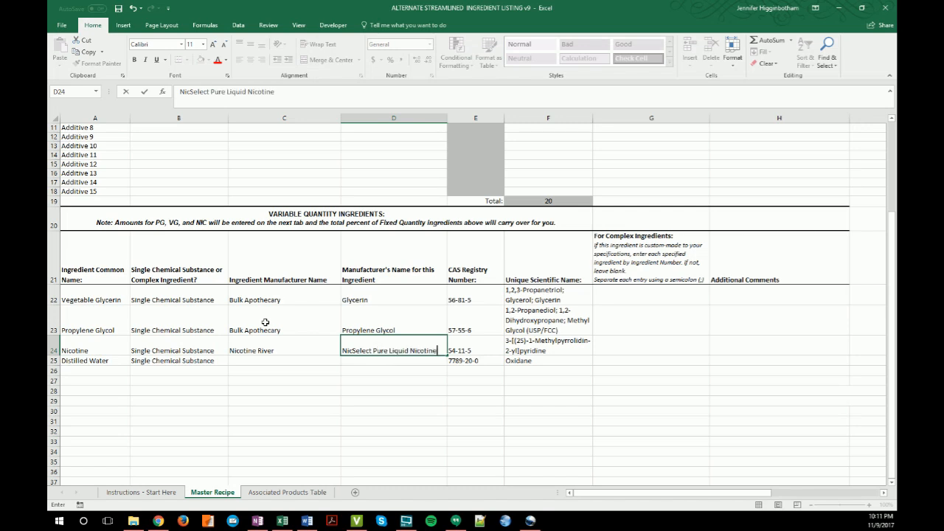
{"action": "left_click", "coordinate": [483, 350]}
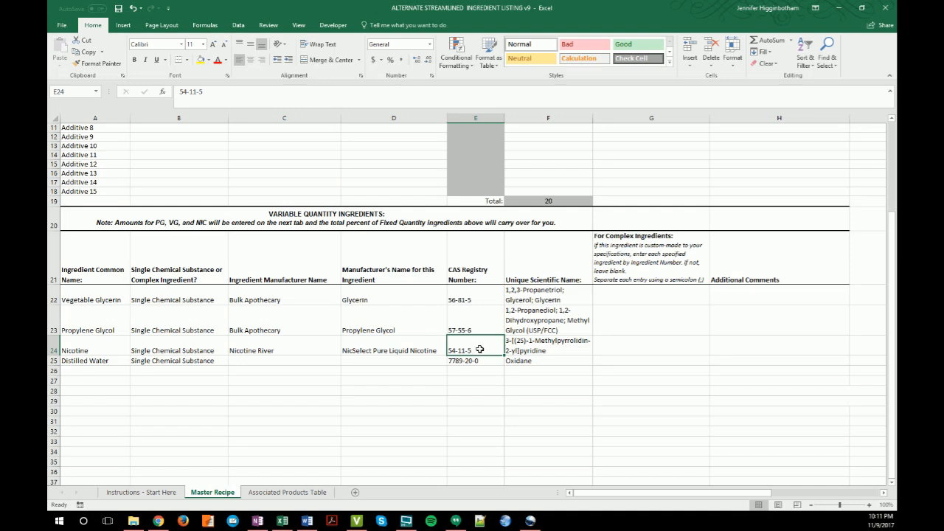
{"action": "left_click", "coordinate": [563, 349]}
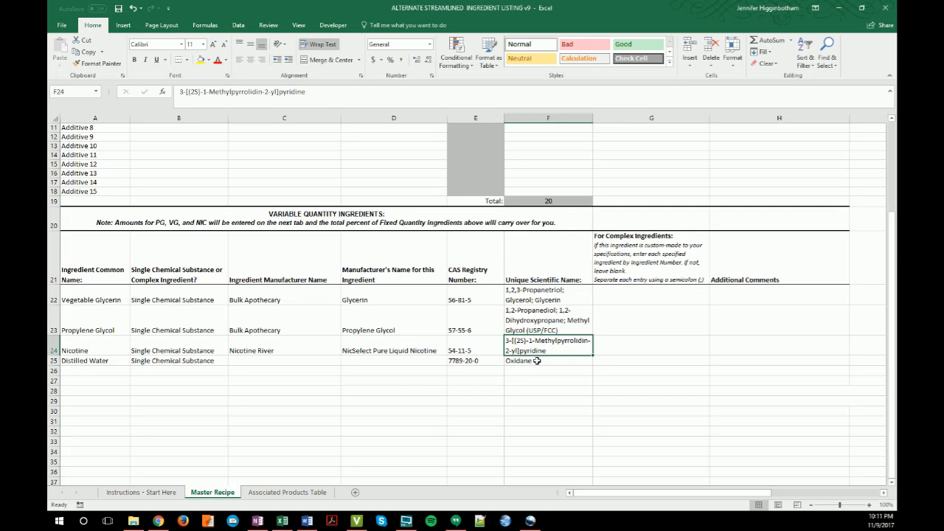
Step: Delete the Distilled Water row from the variable quantity ingredients
{"action": "left_click", "coordinate": [53, 361]}
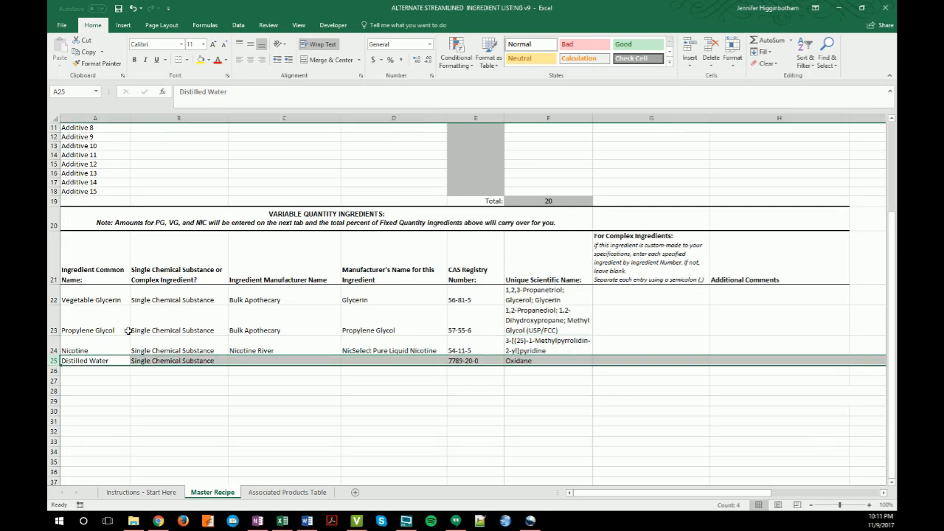
{"action": "left_click", "coordinate": [709, 49]}
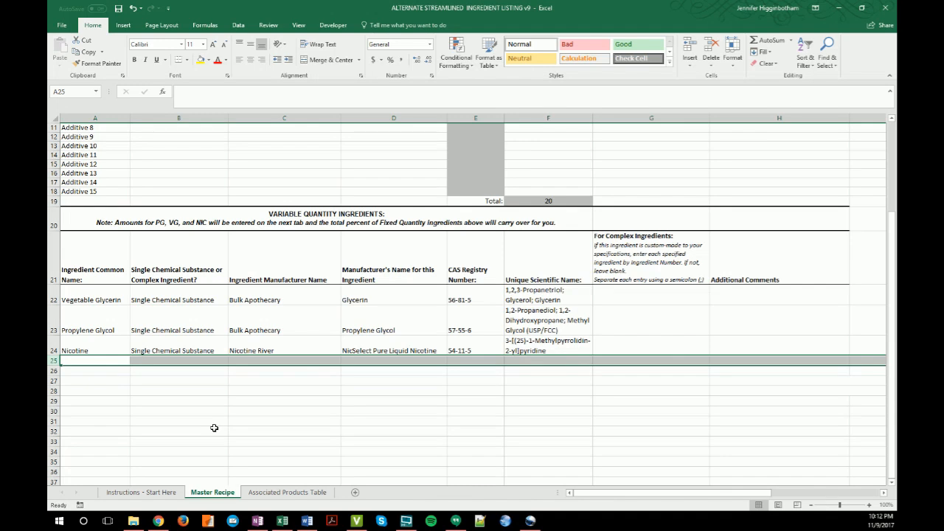
{"action": "scroll", "coordinate": [214, 427], "scroll_direction": "up", "scroll_amount": 4}
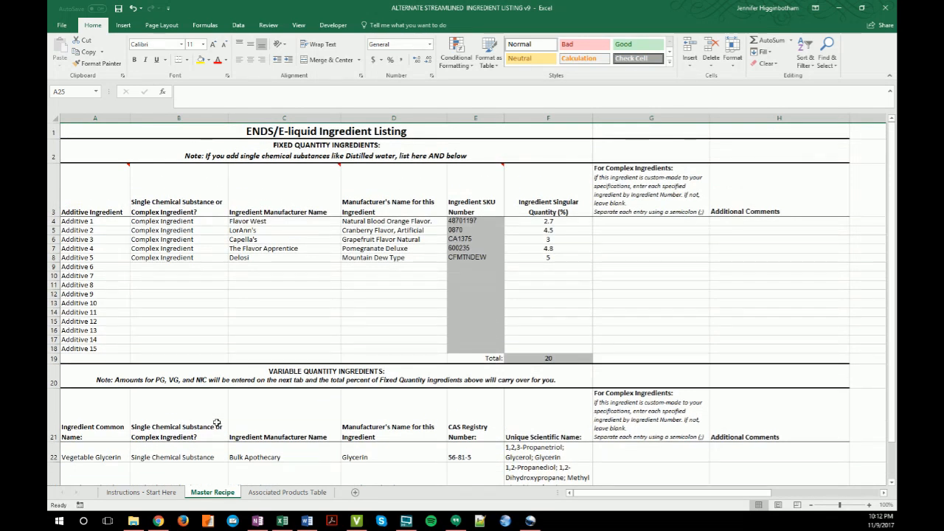
{"action": "scroll", "coordinate": [217, 422], "scroll_direction": "down", "scroll_amount": 2}
{"action": "scroll", "coordinate": [217, 423], "scroll_direction": "up", "scroll_amount": 2}
{"action": "scroll", "coordinate": [217, 422], "scroll_direction": "down", "scroll_amount": 2}
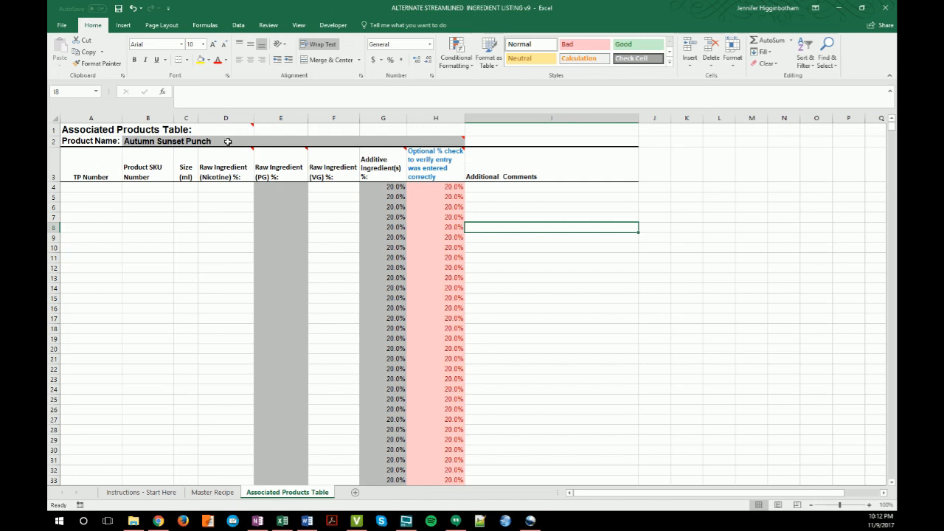
Step: Trace the Associated Products Table's pre-populated product name to its source cell B11 on the Instructions sheet, and return to the table
{"action": "mouse_move", "coordinate": [223, 142]}
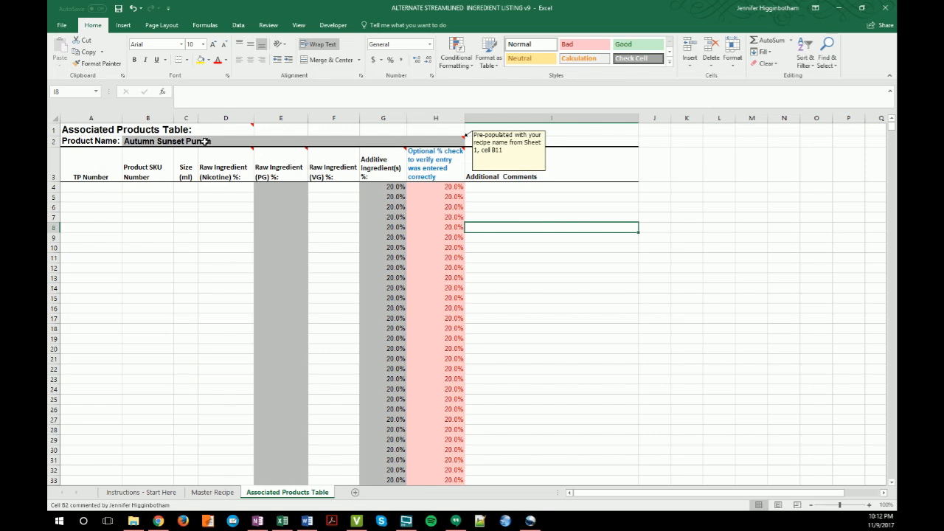
{"action": "left_click", "coordinate": [150, 494]}
{"action": "left_click", "coordinate": [236, 326]}
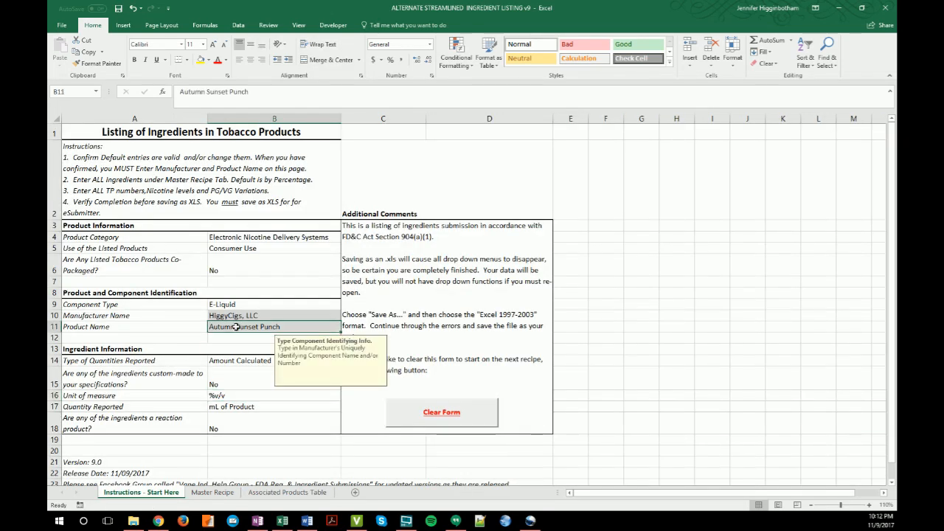
{"action": "left_click", "coordinate": [285, 493]}
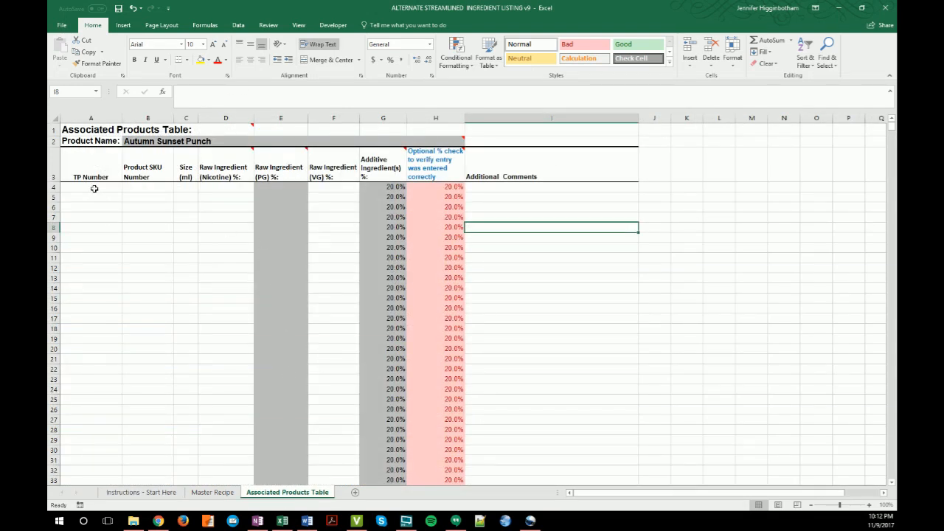
Step: Enter TP1234567 as the first TP number in A4 and fill the series down the column to row 33
{"action": "left_click", "coordinate": [91, 186]}
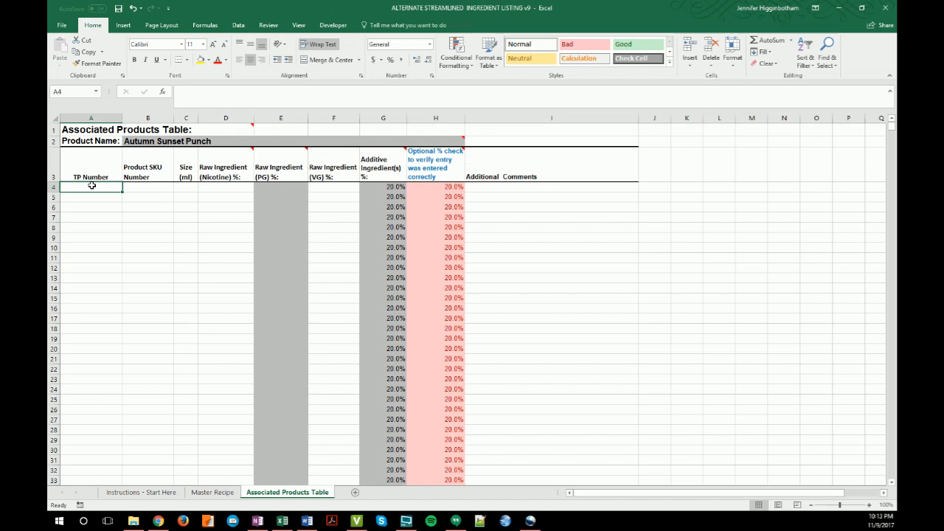
{"action": "type", "text": "TP"}
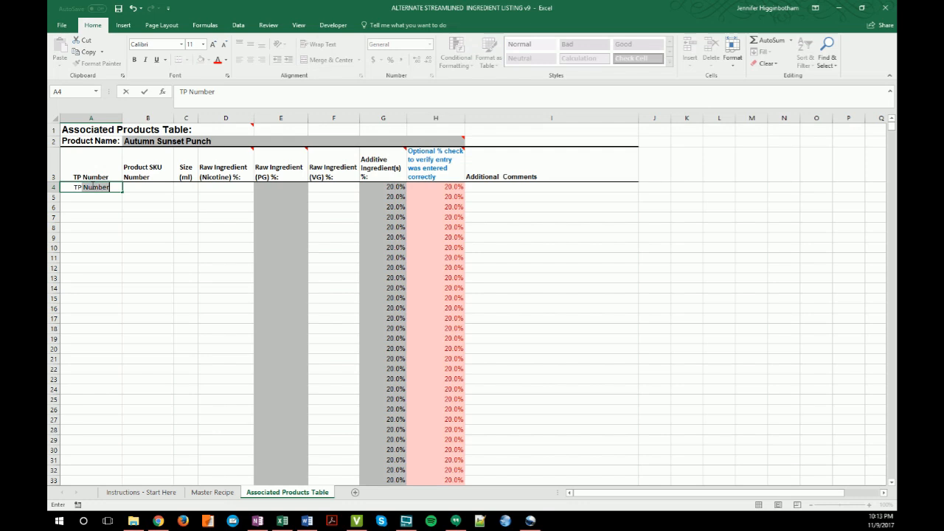
{"action": "type", "text": "1234567"}
{"action": "key", "text": "Return"}
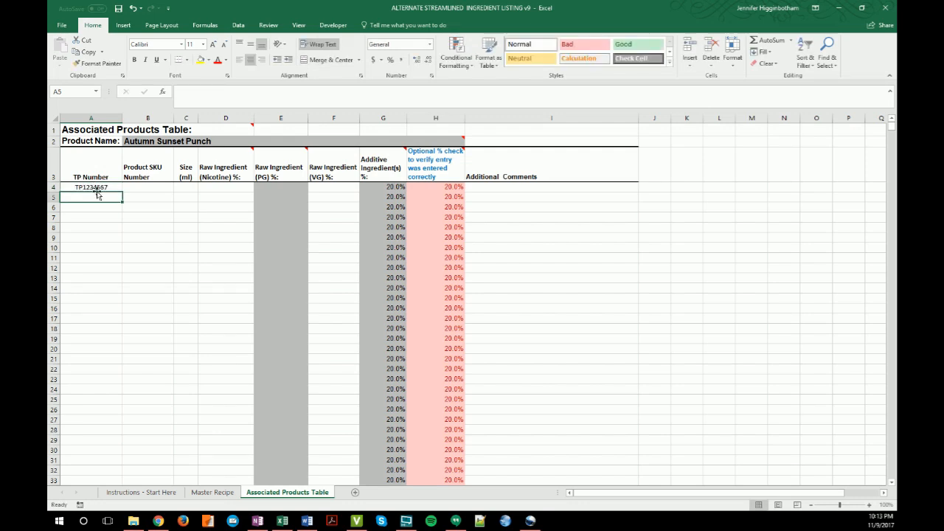
{"action": "left_click", "coordinate": [101, 186]}
{"action": "left_click_drag", "start_coordinate": [122, 192], "coordinate": [116, 480]}
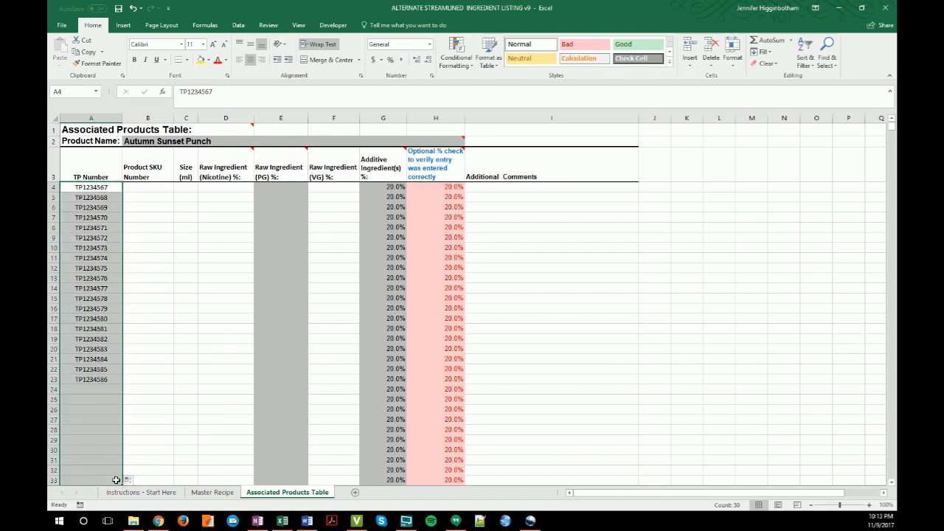
Step: Enter SKU00001 as the first product SKU number in B4 and fill the series down the column to row 33
{"action": "left_click", "coordinate": [148, 187]}
{"action": "type", "text": "SKU"}
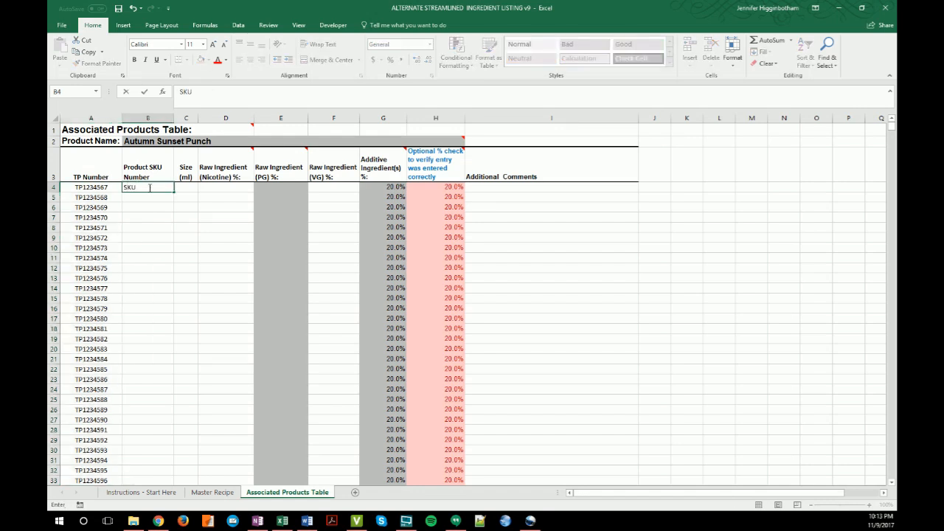
{"action": "type", "text": "00001"}
{"action": "key", "text": "Return"}
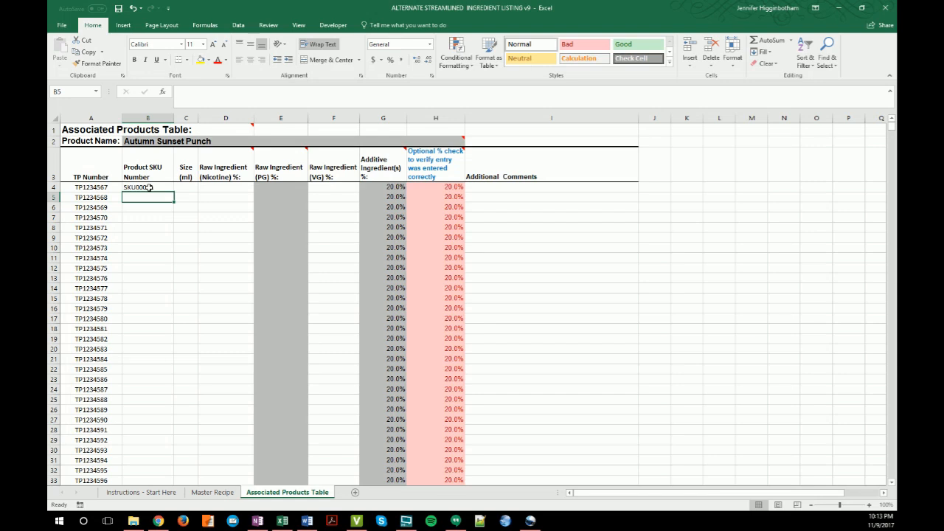
{"action": "left_click", "coordinate": [149, 187]}
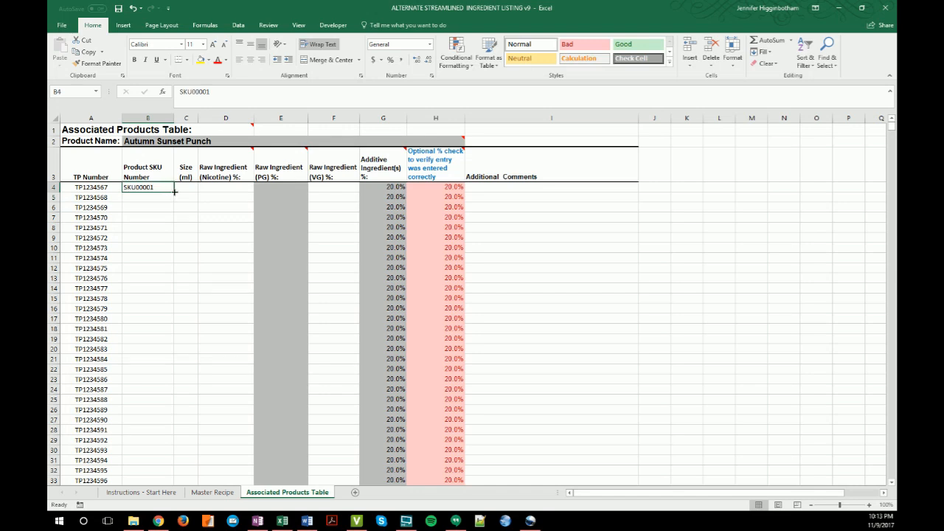
{"action": "left_click_drag", "start_coordinate": [175, 191], "coordinate": [179, 480]}
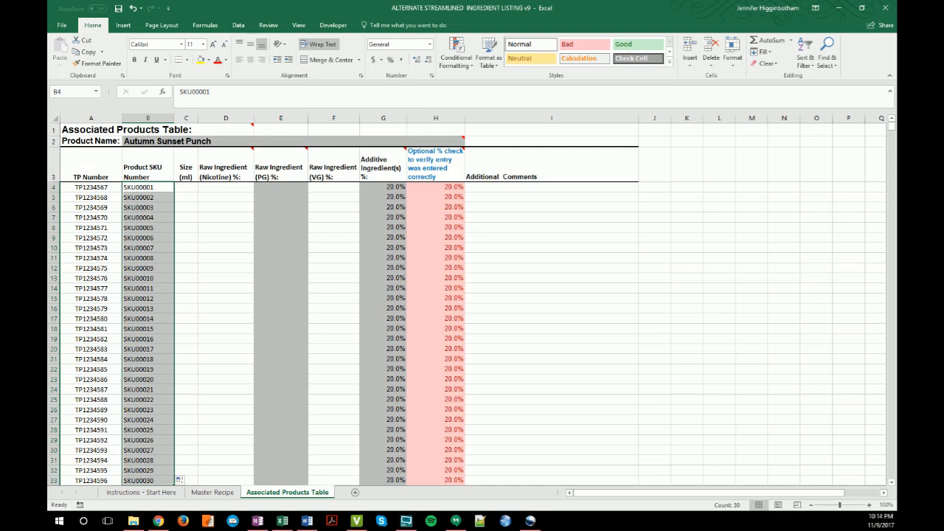
Step: Enter a size of 15 ml in C4 and copy it to C5:C7
{"action": "left_click", "coordinate": [187, 188]}
{"action": "type", "text": "15"}
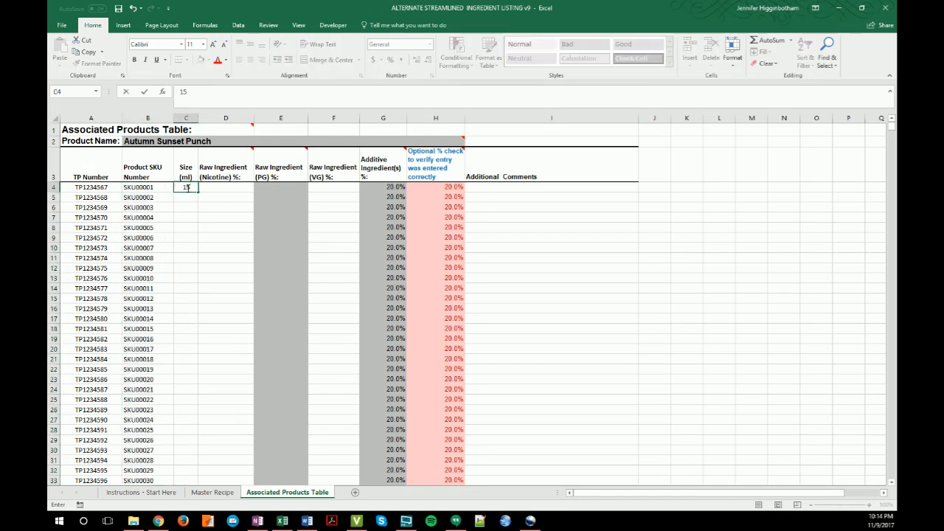
{"action": "key", "text": "Return"}
{"action": "left_click", "coordinate": [188, 188]}
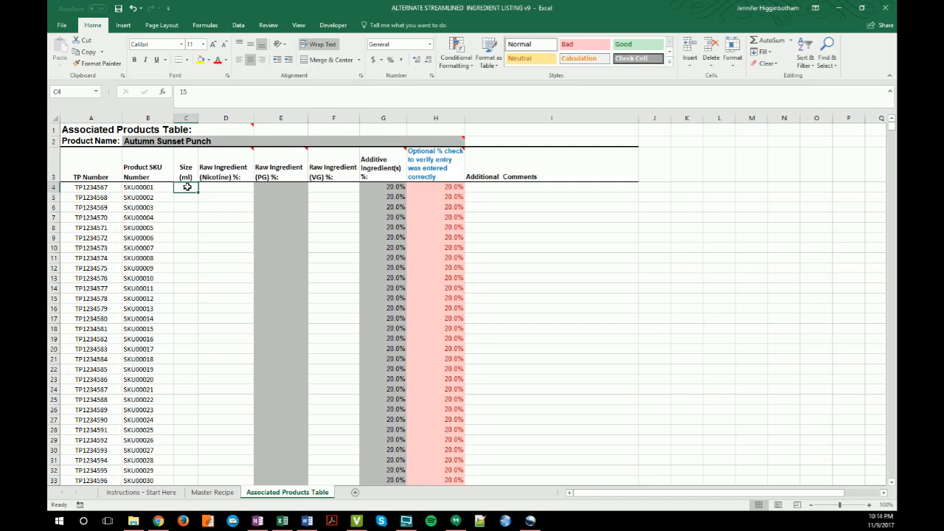
{"action": "key", "text": "ctrl+c"}
{"action": "left_click_drag", "start_coordinate": [187, 197], "coordinate": [190, 218]}
{"action": "key", "text": "ctrl+v"}
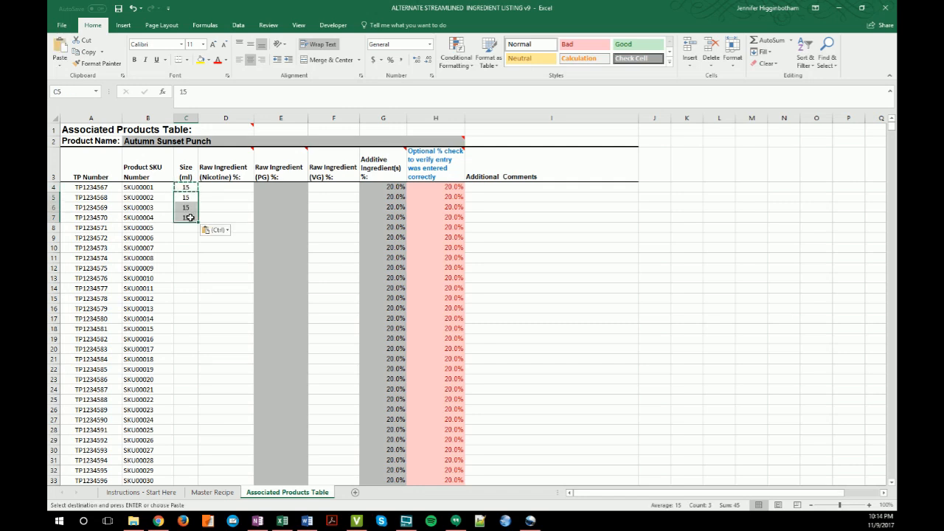
Step: Enter raw nicotine percentages of 0, 0.3, 0.6 and 1.2 for the four 15 ml products in D4:D7
{"action": "left_click", "coordinate": [213, 188]}
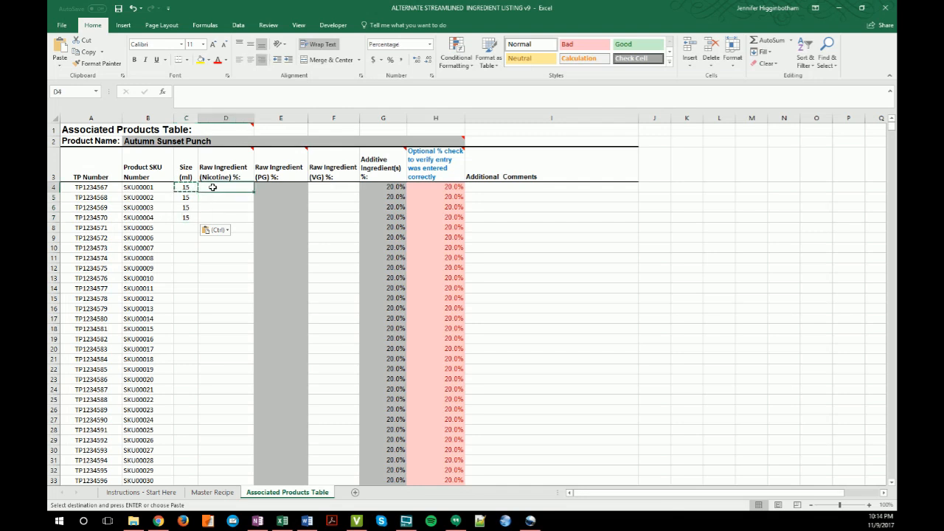
{"action": "key", "text": "Escape"}
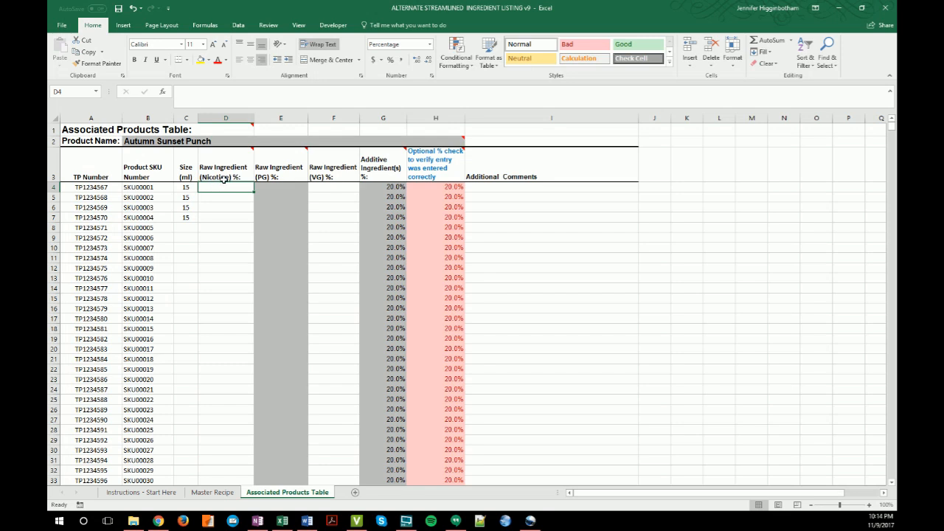
{"action": "mouse_move", "coordinate": [225, 176]}
{"action": "type", "text": "0"}
{"action": "key", "text": "Return"}
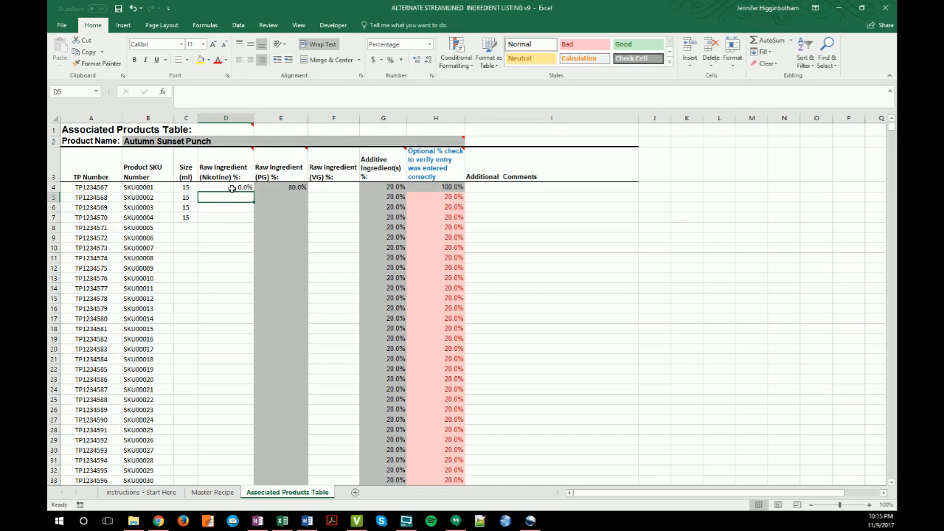
{"action": "type", "text": "0.3"}
{"action": "key", "text": "Return"}
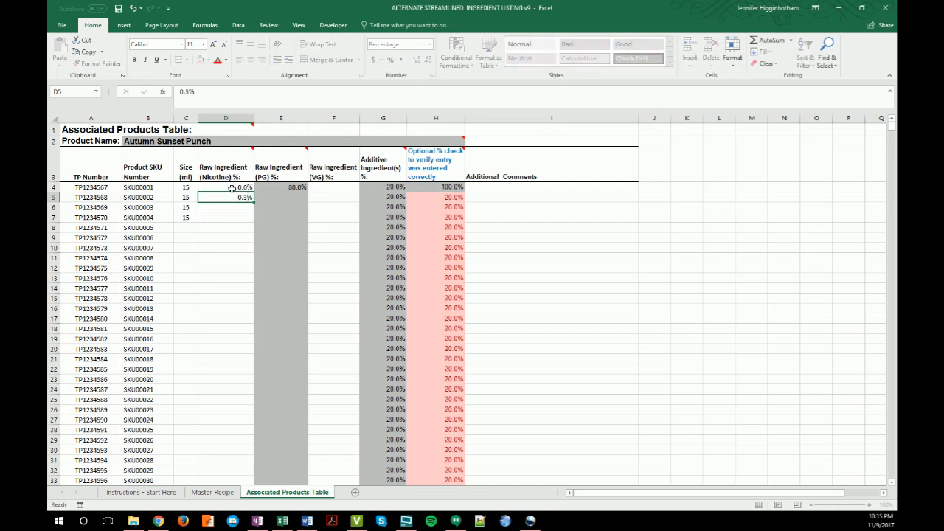
{"action": "type", "text": "0.6"}
{"action": "key", "text": "Return"}
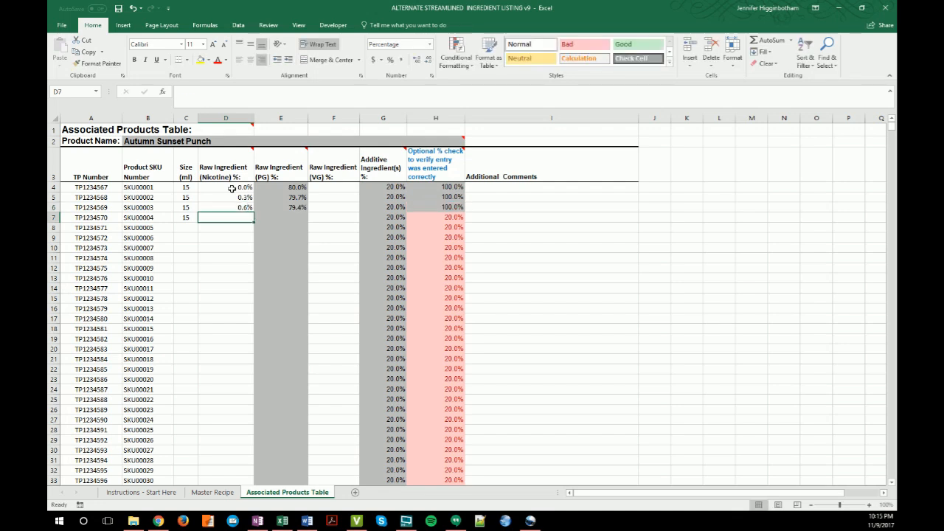
{"action": "type", "text": "1.2"}
{"action": "key", "text": "Return"}
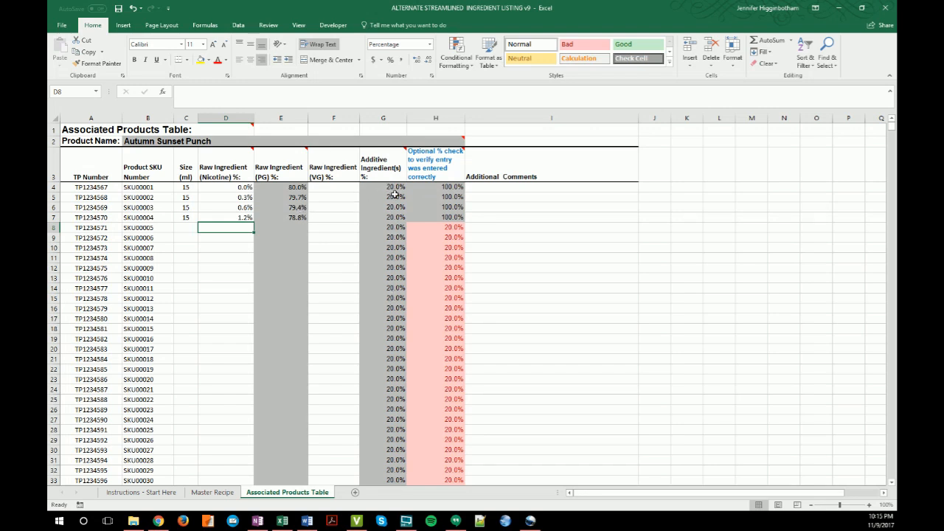
Step: Check the additive total on the Master Recipe sheet, and enter 70% VG for the first product in F4 of the Associated Products Table
{"action": "left_click", "coordinate": [214, 491]}
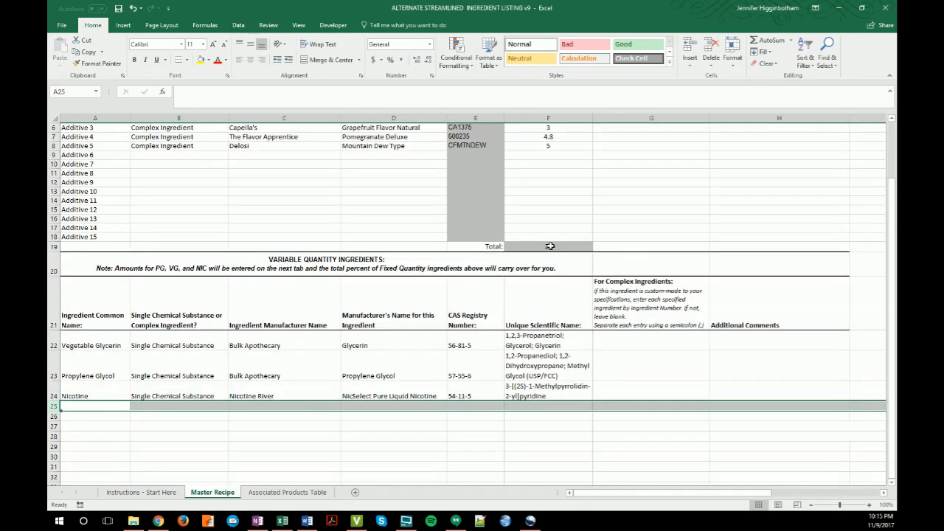
{"action": "left_click", "coordinate": [288, 491]}
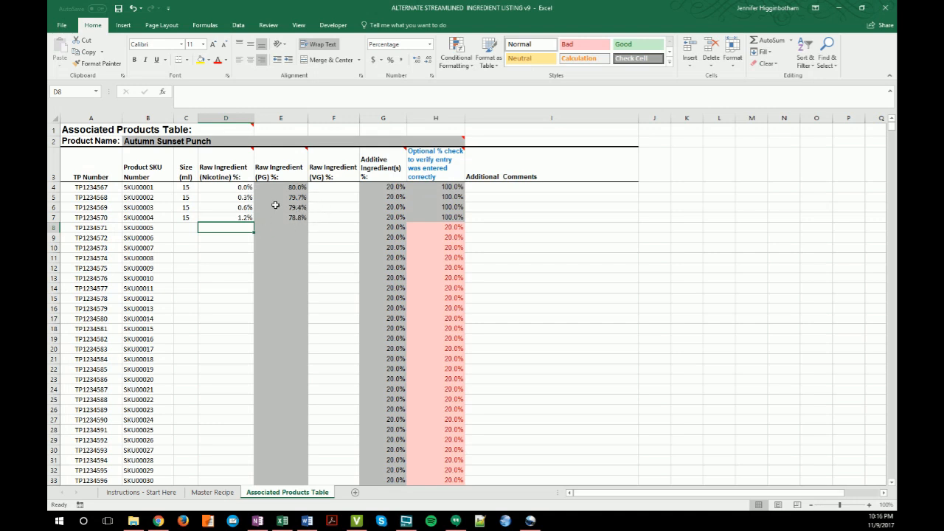
{"action": "left_click", "coordinate": [336, 187]}
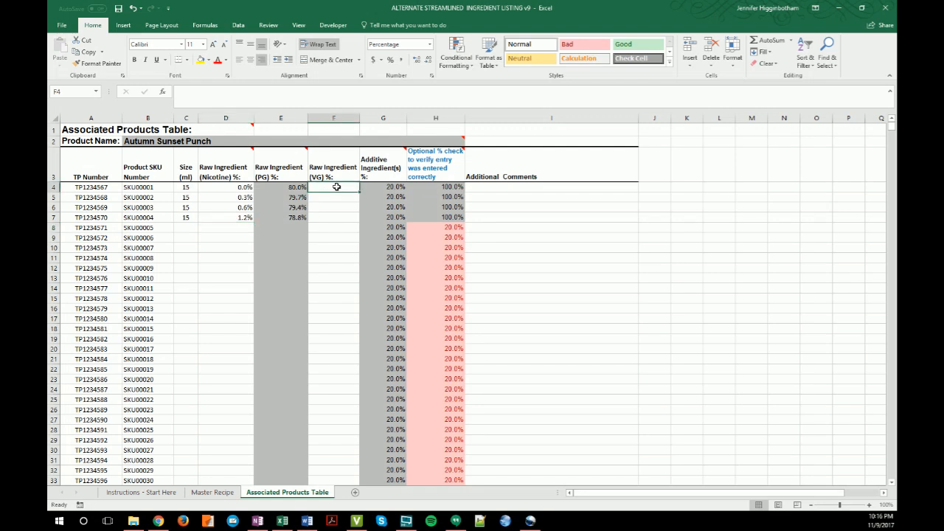
{"action": "type", "text": "70"}
{"action": "key", "text": "Return"}
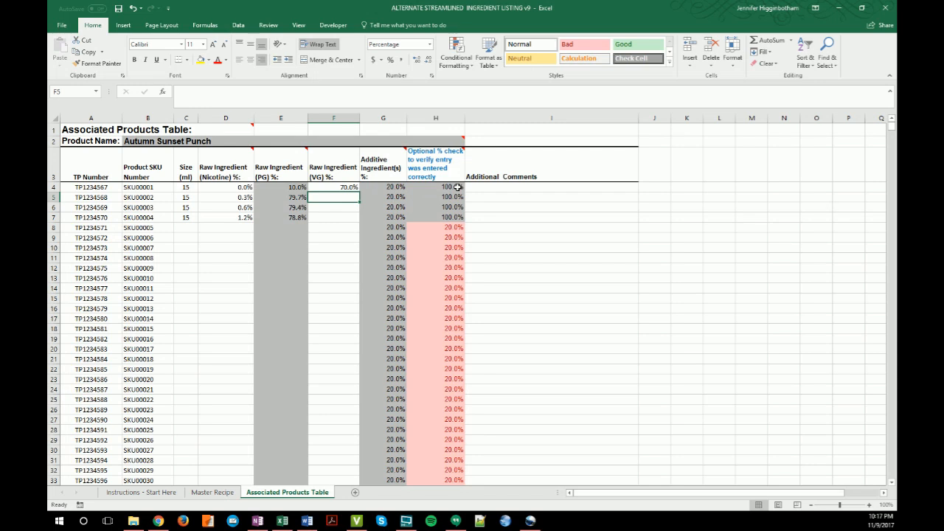
Step: Try a VG percentage of 85 for the first product in F4
{"action": "left_click", "coordinate": [337, 188]}
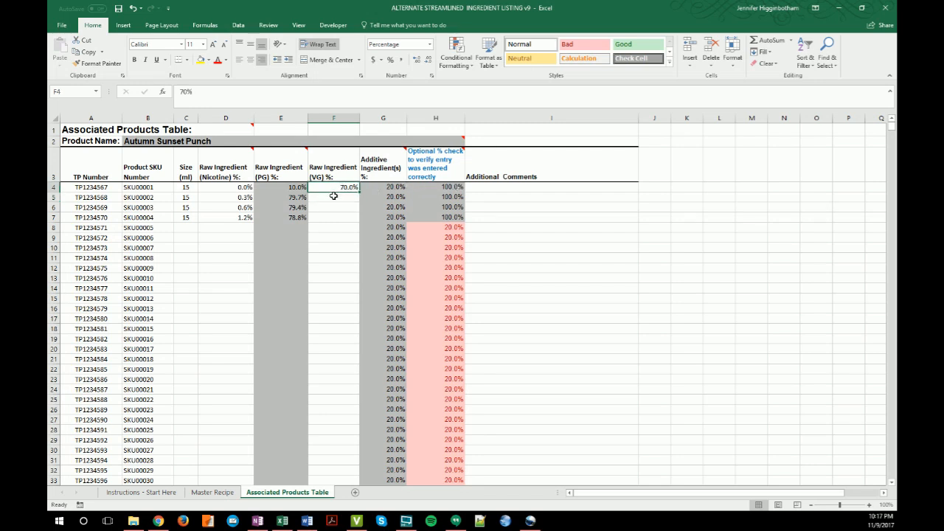
{"action": "type", "text": "85"}
{"action": "key", "text": "Return"}
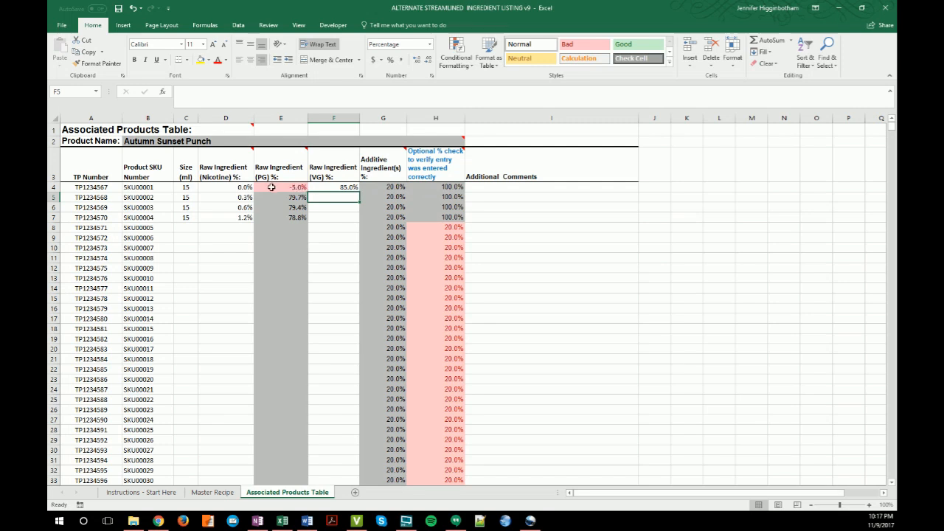
Step: Set the VG percentage in F4 to 70 and copy it to F5:F7 for the other 15 ml products
{"action": "left_click", "coordinate": [339, 188]}
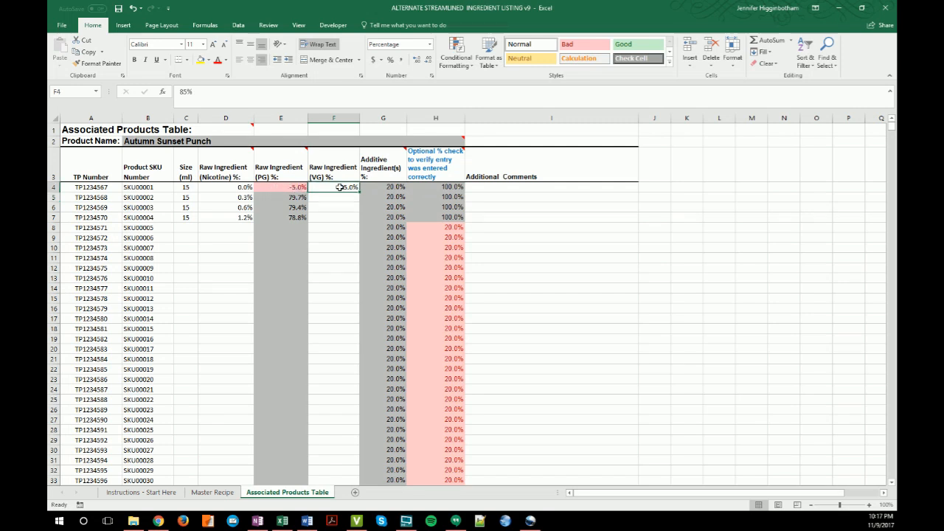
{"action": "type", "text": "70"}
{"action": "key", "text": "Return"}
{"action": "left_click", "coordinate": [343, 188]}
{"action": "key", "text": "ctrl+c"}
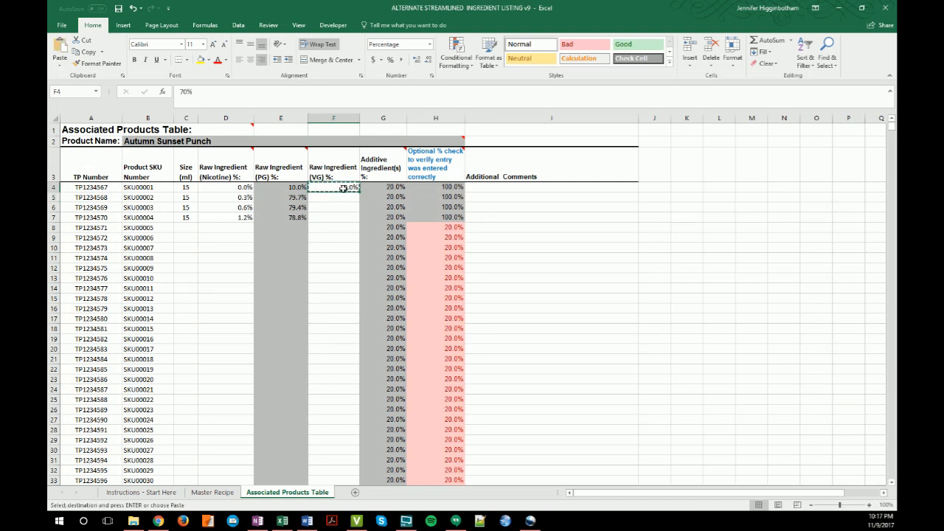
{"action": "left_click_drag", "start_coordinate": [343, 197], "coordinate": [344, 219]}
{"action": "key", "text": "ctrl+v"}
{"action": "key", "text": "Escape"}
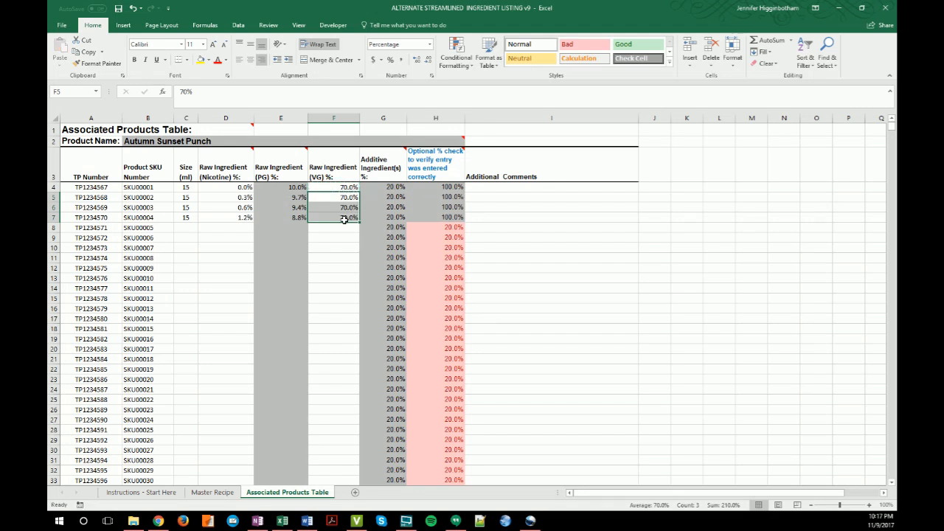
{"action": "left_click", "coordinate": [528, 239]}
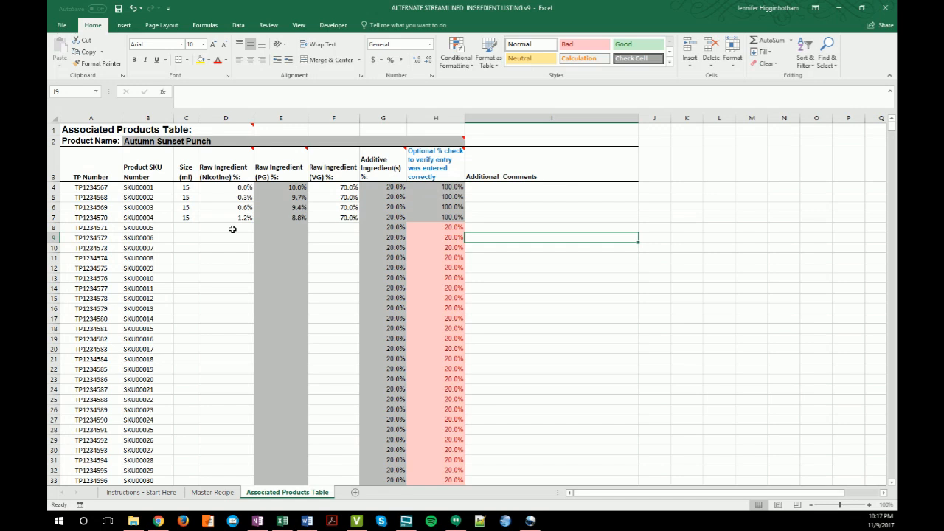
Step: Enter a size of 30 ml in C8 and copy it to C9:C11
{"action": "left_click", "coordinate": [182, 225]}
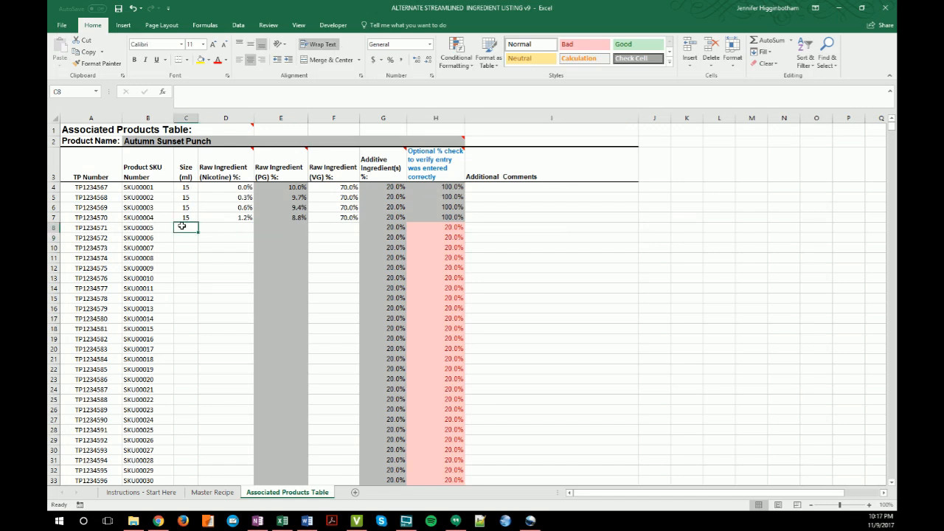
{"action": "type", "text": "30"}
{"action": "key", "text": "Return"}
{"action": "left_click", "coordinate": [183, 227]}
{"action": "key", "text": "ctrl+c"}
{"action": "left_click_drag", "start_coordinate": [186, 237], "coordinate": [183, 259]}
{"action": "key", "text": "ctrl+v"}
Step: Enter a size of 60 ml in C12 and copy it to C13:C15
{"action": "left_click", "coordinate": [184, 268]}
{"action": "type", "text": "60"}
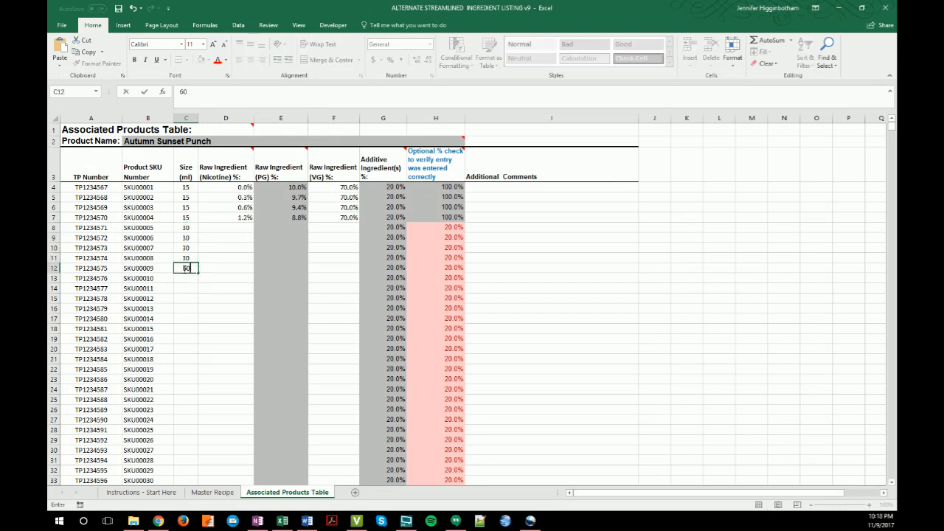
{"action": "key", "text": "Return"}
{"action": "left_click", "coordinate": [182, 268]}
{"action": "key", "text": "ctrl+c"}
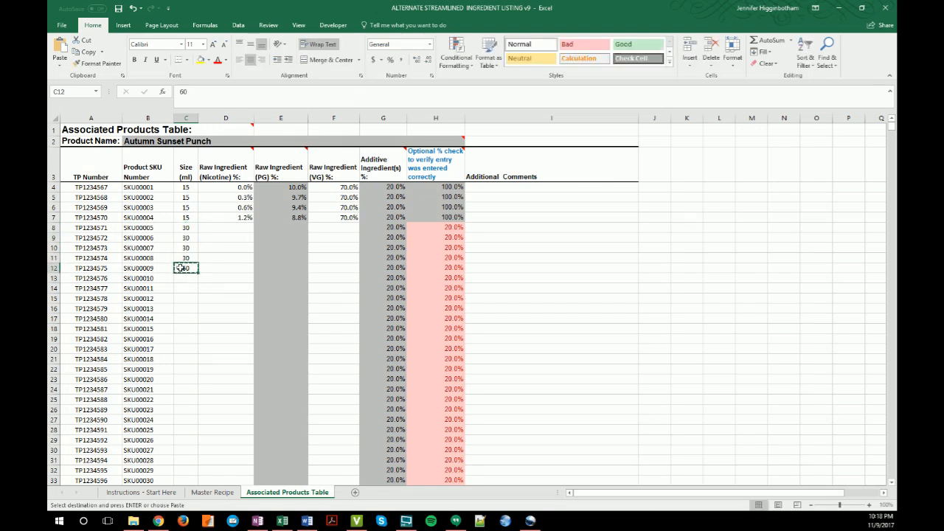
{"action": "left_click_drag", "start_coordinate": [183, 278], "coordinate": [182, 298]}
{"action": "key", "text": "ctrl+v"}
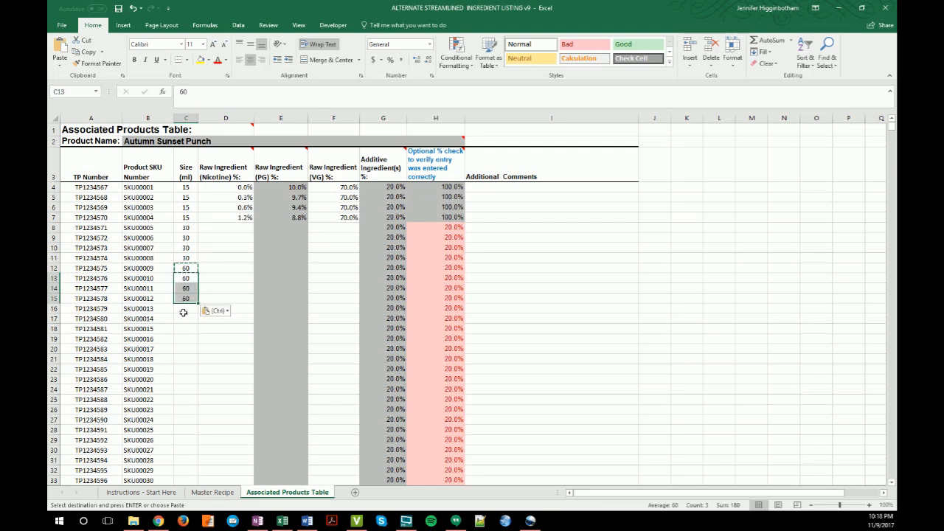
Step: Enter a size of 120 ml in C16 and copy it to C17:C19
{"action": "left_click", "coordinate": [184, 312]}
{"action": "type", "text": "120"}
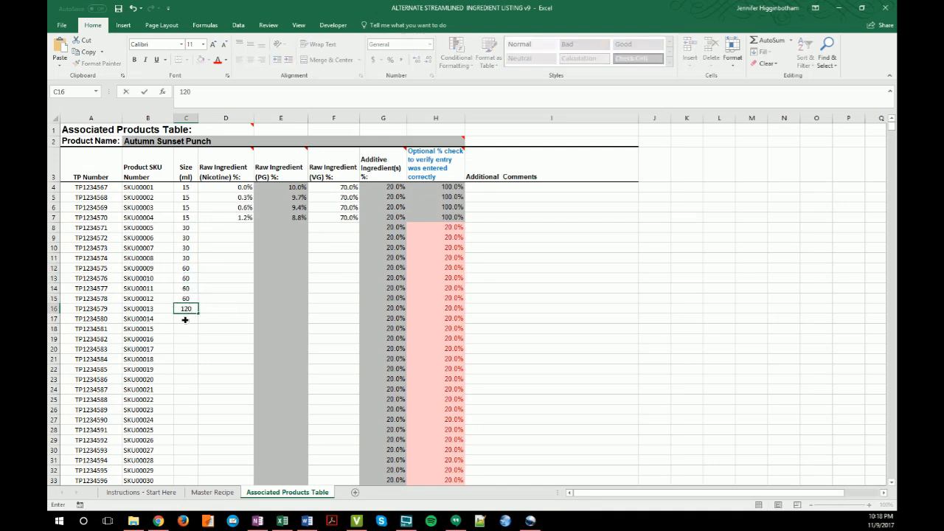
{"action": "key", "text": "Return"}
{"action": "left_click", "coordinate": [185, 309]}
{"action": "key", "text": "ctrl+c"}
{"action": "left_click_drag", "start_coordinate": [185, 319], "coordinate": [184, 339]}
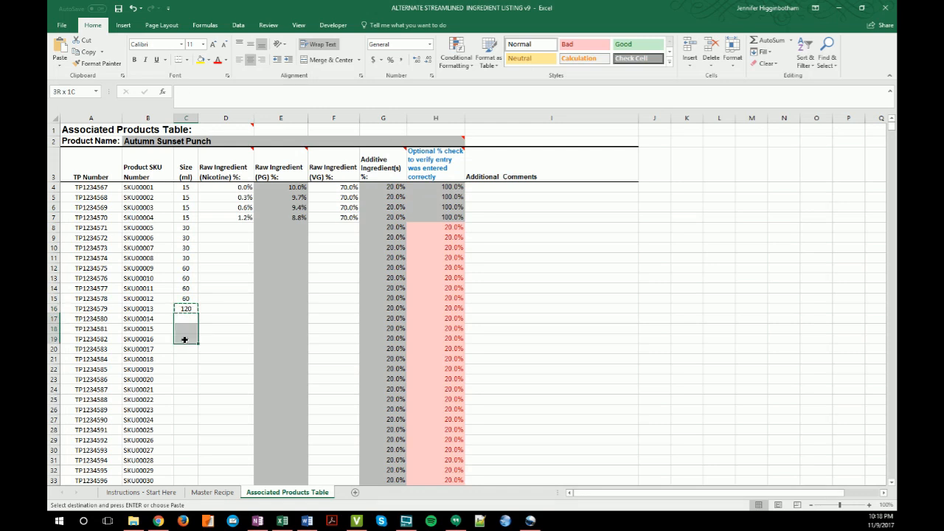
{"action": "key", "text": "ctrl+v"}
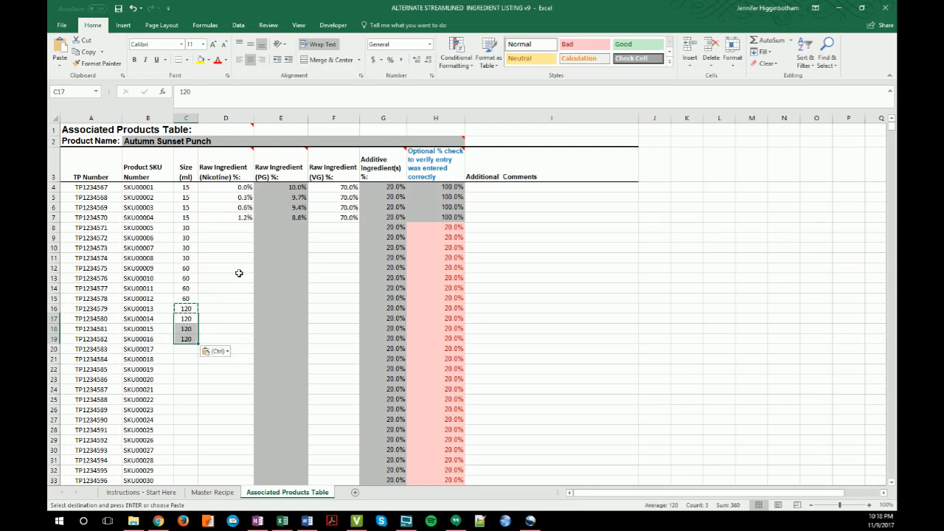
{"action": "key", "text": "Escape"}
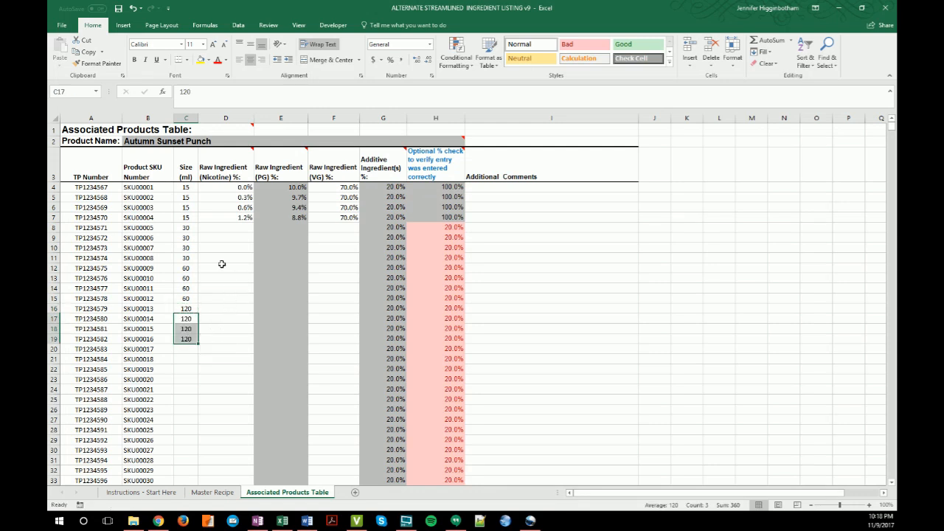
Step: Copy the four nicotine percentages in D4:D7 into D8:D19 so they repeat for the 30, 60 and 120 ml products
{"action": "left_click_drag", "start_coordinate": [237, 187], "coordinate": [229, 340]}
{"action": "key", "text": "ctrl+c"}
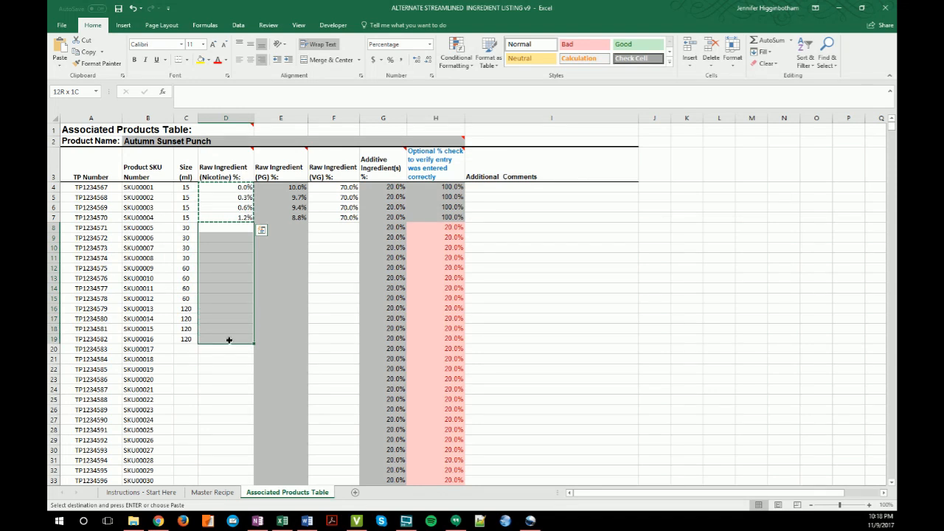
{"action": "key", "text": "ctrl+v"}
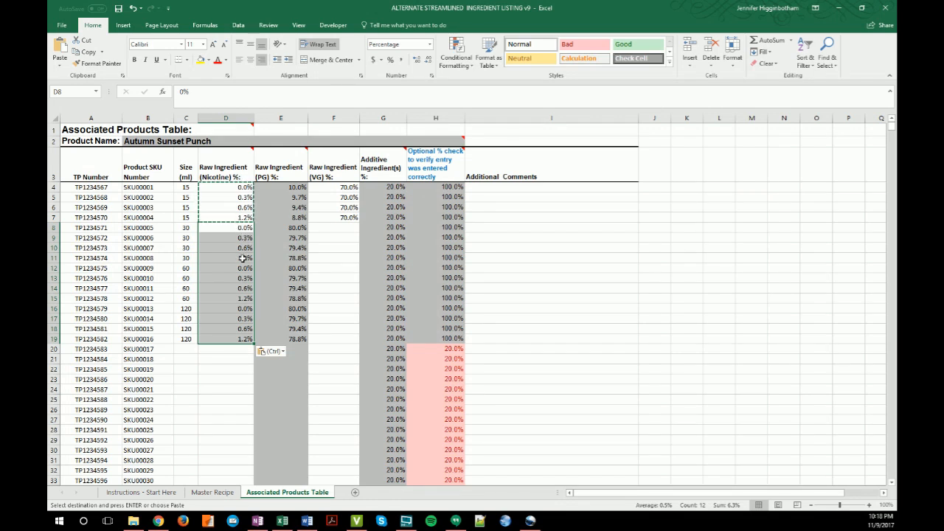
{"action": "left_click", "coordinate": [207, 348]}
{"action": "key", "text": "Escape"}
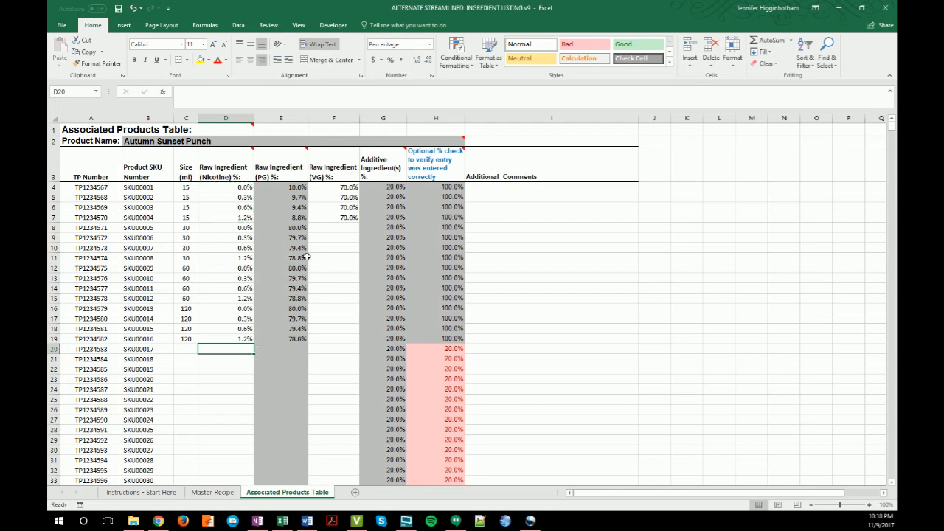
Step: Copy the 70% VG values in F4:F7 into F8:F19 for the 30, 60 and 120 ml products
{"action": "left_click_drag", "start_coordinate": [344, 189], "coordinate": [331, 335]}
{"action": "key", "text": "ctrl+c"}
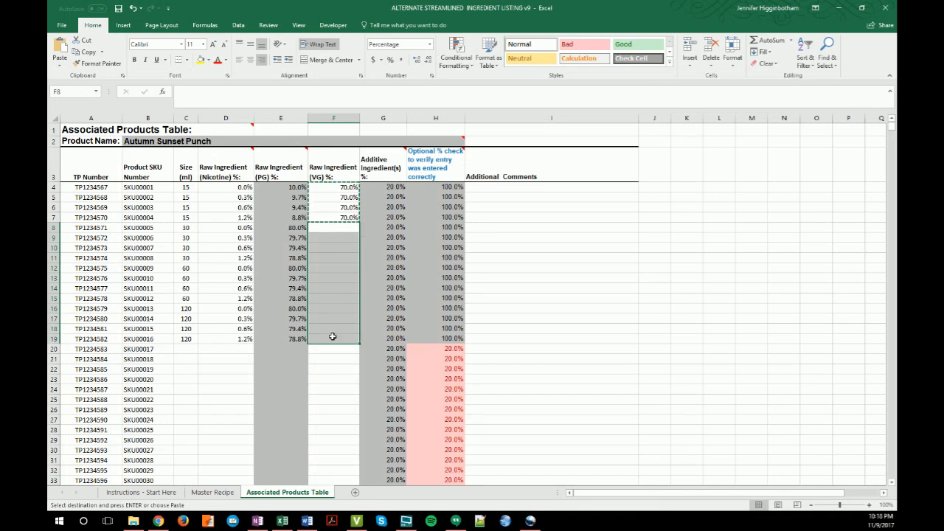
{"action": "key", "text": "ctrl+v"}
{"action": "left_click", "coordinate": [551, 348]}
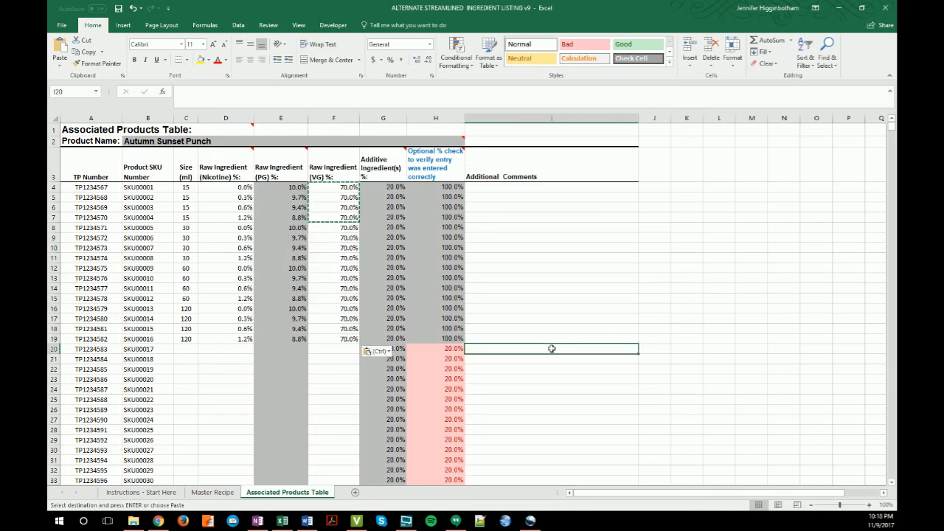
{"action": "key", "text": "Escape"}
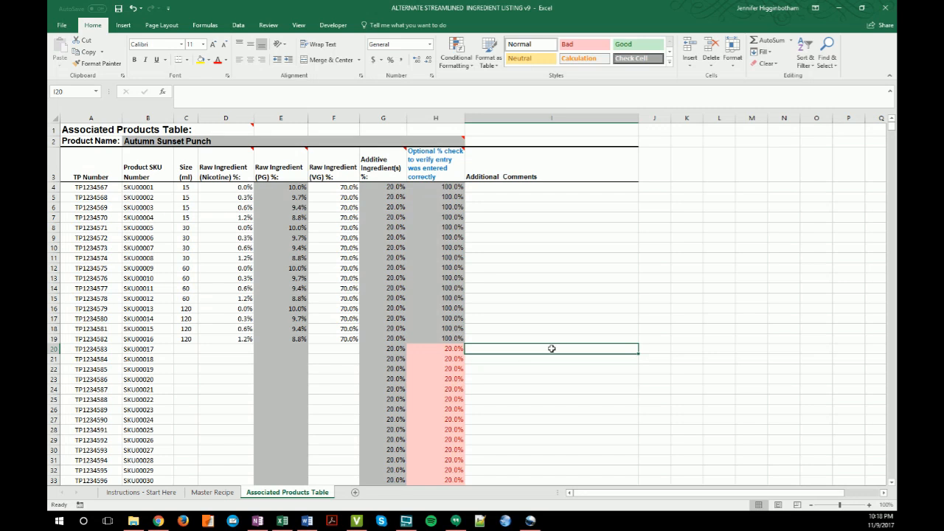
Step: Copy the block of sizes in C4:C19 into C20:C35 for a second set of products
{"action": "left_click_drag", "start_coordinate": [186, 186], "coordinate": [178, 348]}
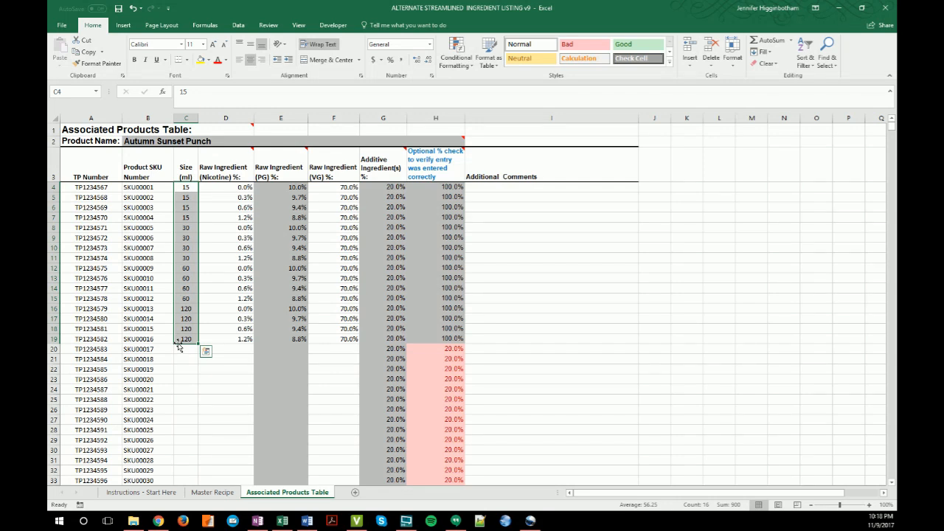
{"action": "left_click", "coordinate": [531, 302]}
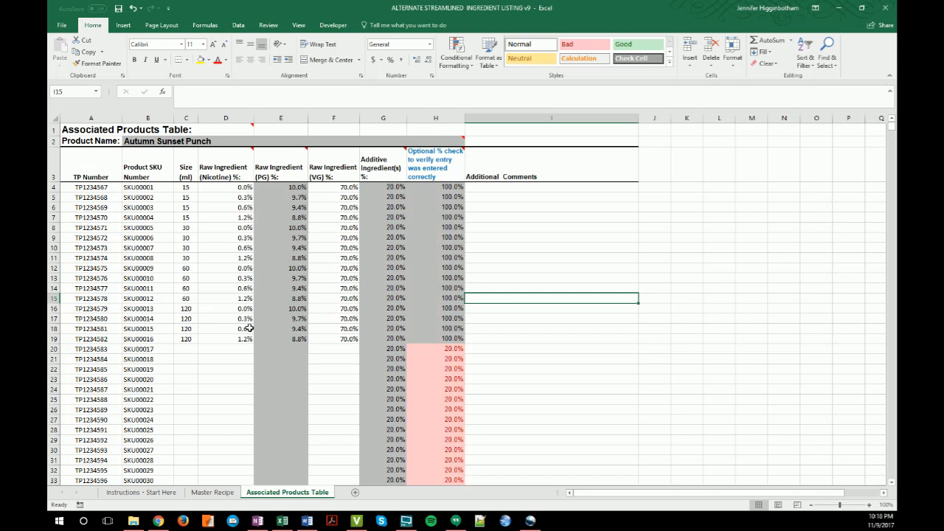
{"action": "scroll", "coordinate": [249, 328], "scroll_direction": "down", "scroll_amount": 2}
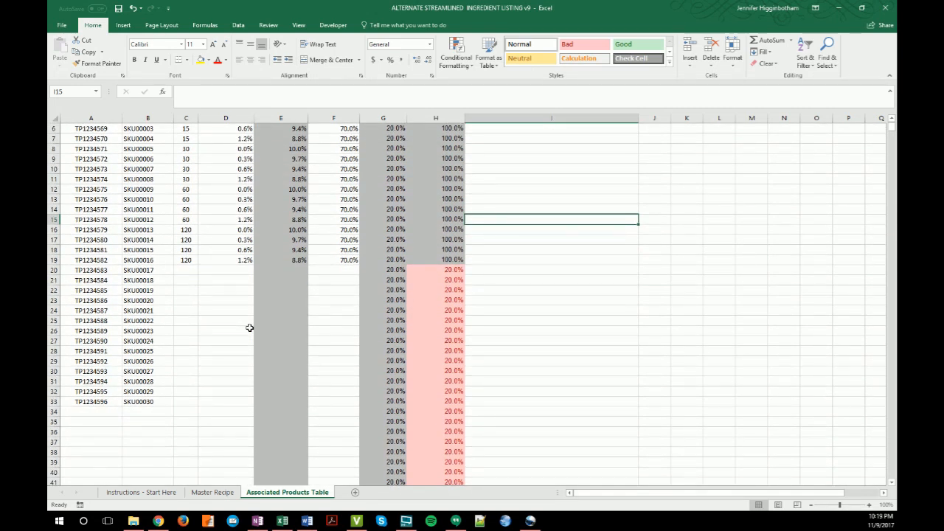
{"action": "scroll", "coordinate": [249, 328], "scroll_direction": "up", "scroll_amount": 3}
{"action": "left_click_drag", "start_coordinate": [189, 188], "coordinate": [190, 345]}
{"action": "key", "text": "ctrl+c"}
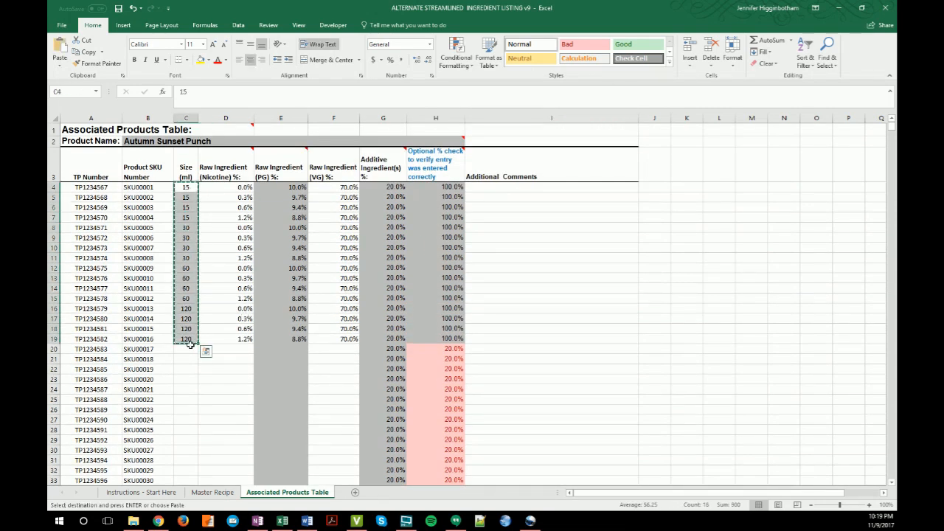
{"action": "scroll", "coordinate": [190, 345], "scroll_direction": "down", "scroll_amount": 2}
{"action": "left_click", "coordinate": [184, 272]}
{"action": "key", "text": "ctrl+v"}
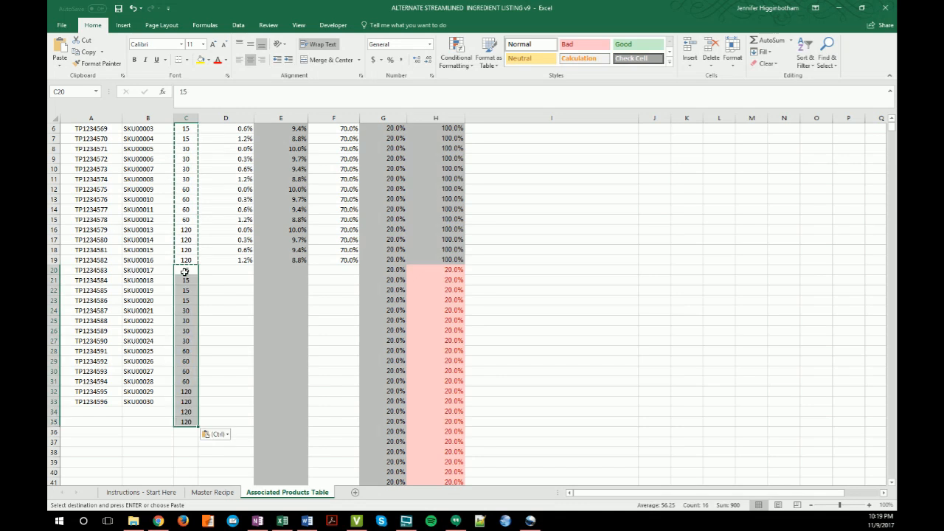
Step: Extend the SKU series to SKU00032 and the TP number series to TP1234598 through row 35
{"action": "left_click", "coordinate": [145, 401]}
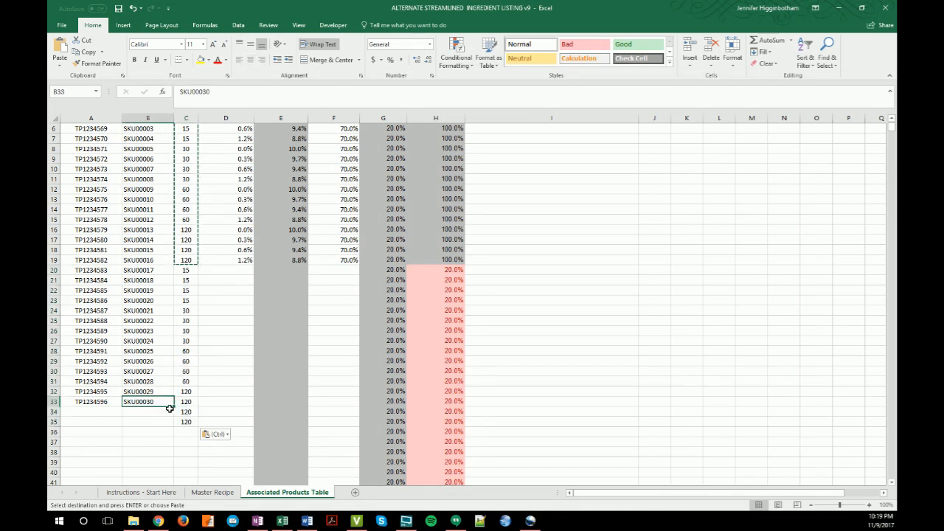
{"action": "left_click_drag", "start_coordinate": [174, 407], "coordinate": [171, 426]}
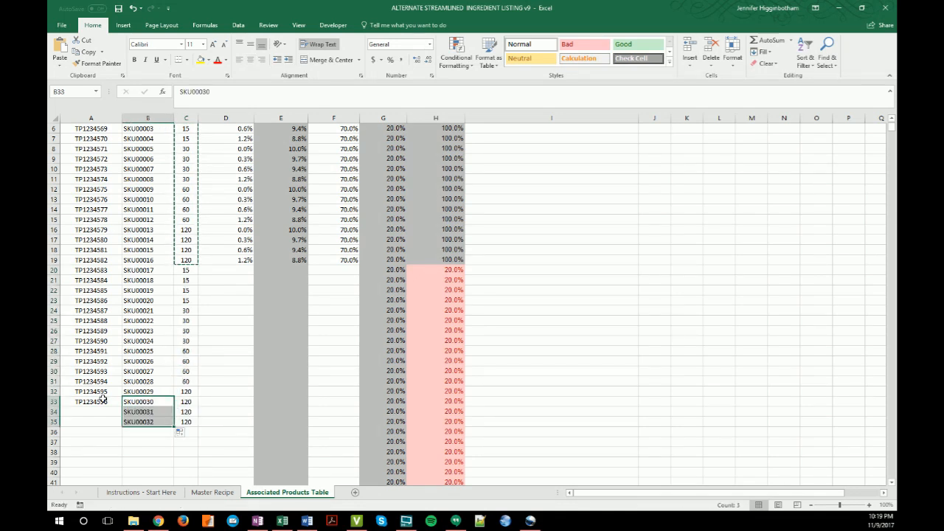
{"action": "left_click", "coordinate": [99, 402]}
{"action": "left_click_drag", "start_coordinate": [121, 407], "coordinate": [116, 425]}
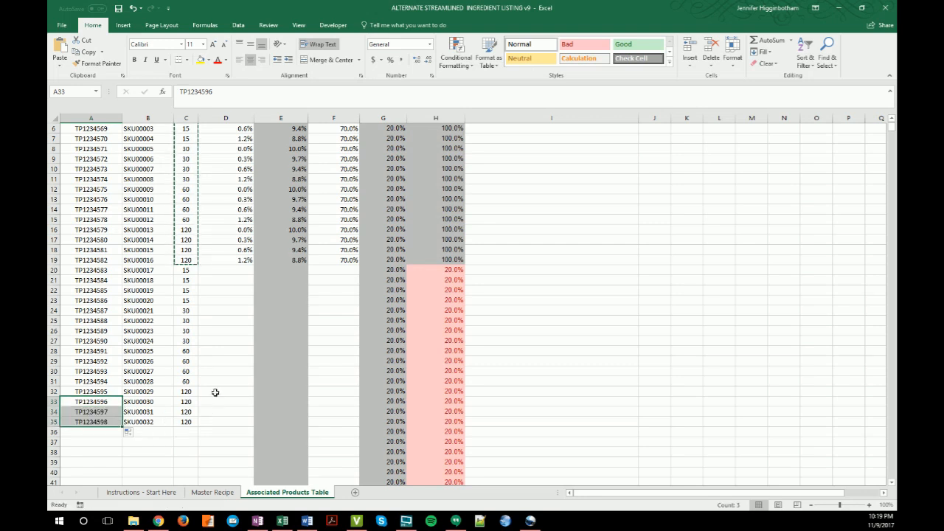
{"action": "key", "text": "Escape"}
Step: Copy the nicotine percentages in D4:D19 into D20:D35 for the second set of products
{"action": "scroll", "coordinate": [229, 349], "scroll_direction": "up", "scroll_amount": 2}
{"action": "scroll", "coordinate": [228, 347], "scroll_direction": "down", "scroll_amount": 1}
{"action": "scroll", "coordinate": [221, 347], "scroll_direction": "up", "scroll_amount": 1}
{"action": "scroll", "coordinate": [240, 302], "scroll_direction": "up", "scroll_amount": 1}
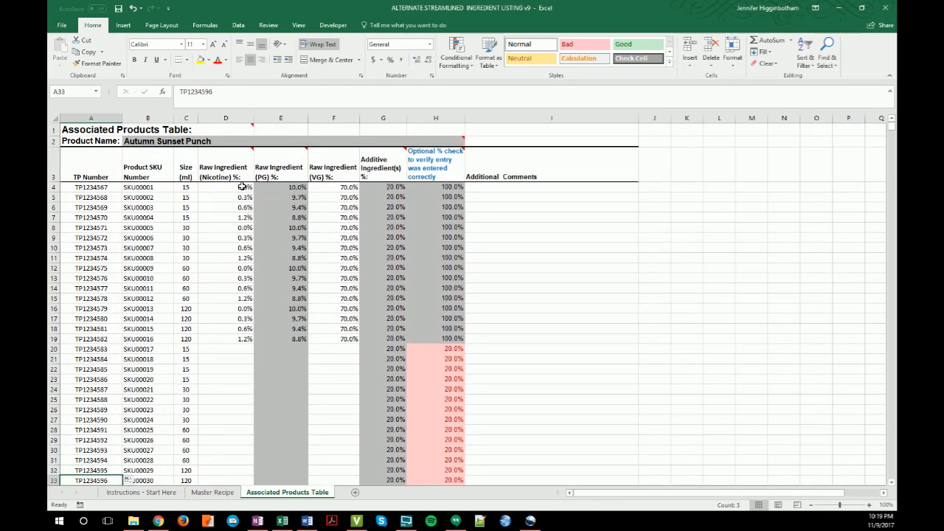
{"action": "left_click_drag", "start_coordinate": [244, 186], "coordinate": [227, 339]}
{"action": "key", "text": "ctrl+c"}
{"action": "scroll", "coordinate": [226, 339], "scroll_direction": "down", "scroll_amount": 2}
{"action": "left_click", "coordinate": [221, 270]}
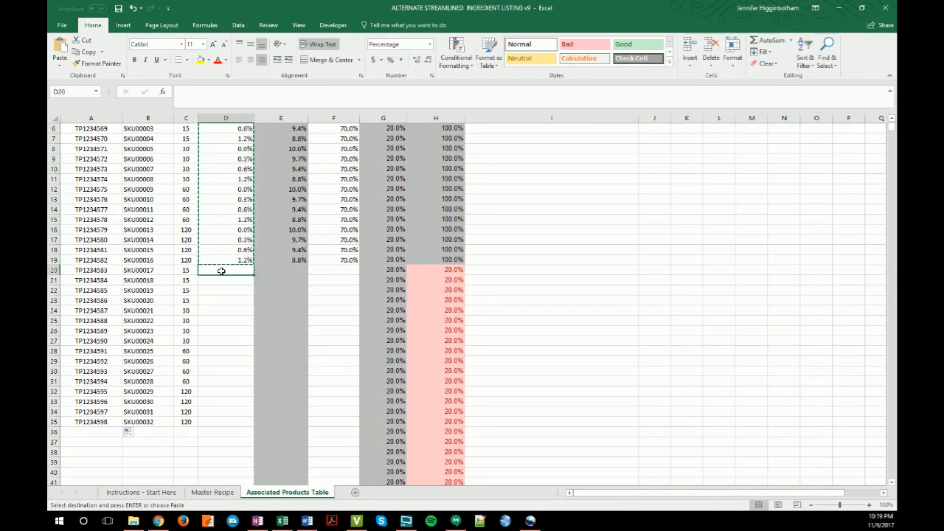
{"action": "key", "text": "ctrl+v"}
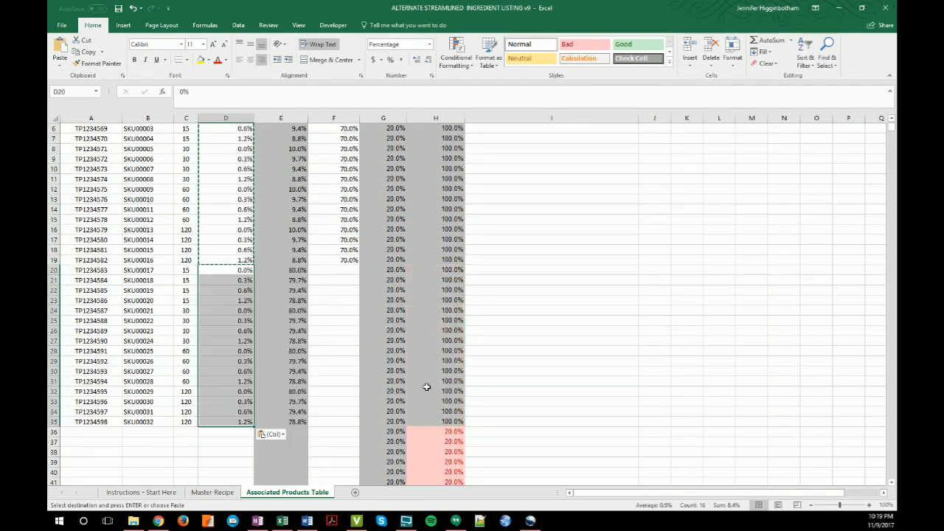
{"action": "left_click", "coordinate": [537, 360]}
{"action": "key", "text": "Escape"}
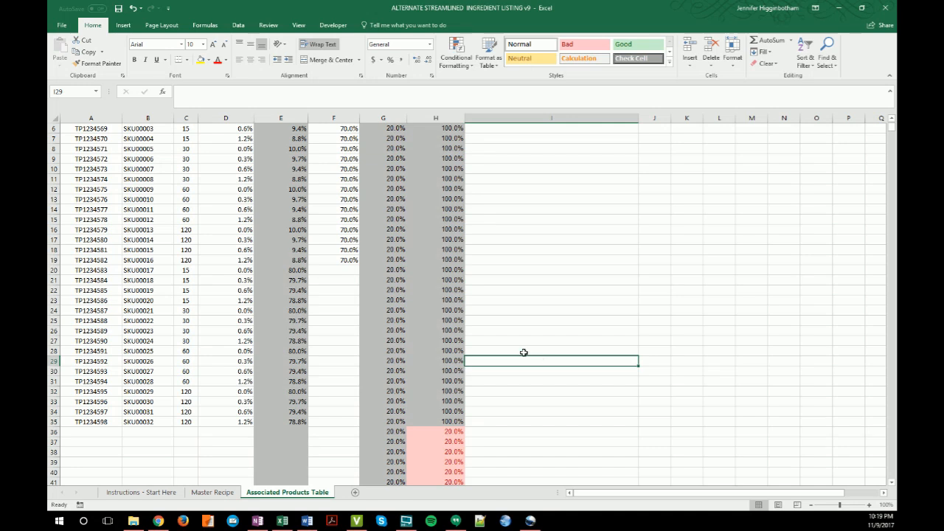
Step: Copy the calculated PG percentages in E20:E35 into the VG cells F20:F35 as values only
{"action": "left_click_drag", "start_coordinate": [297, 270], "coordinate": [301, 417]}
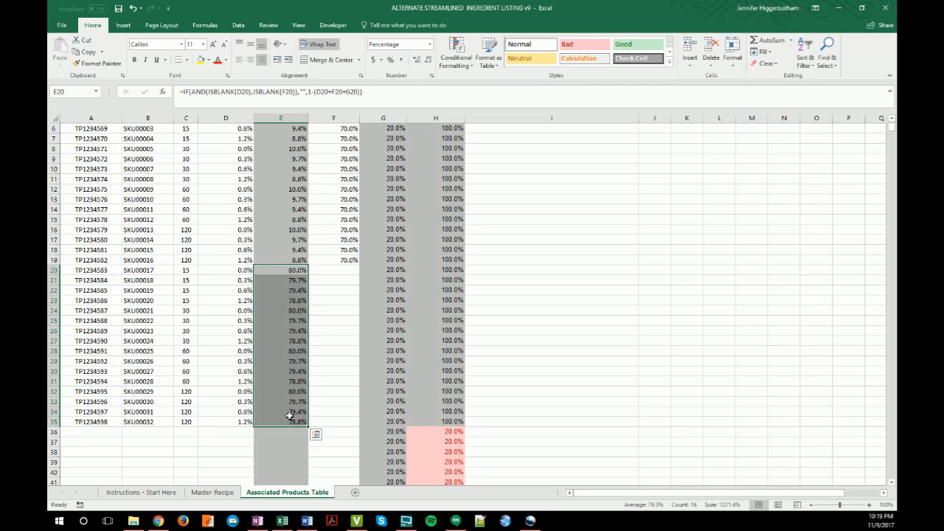
{"action": "key", "text": "ctrl+c"}
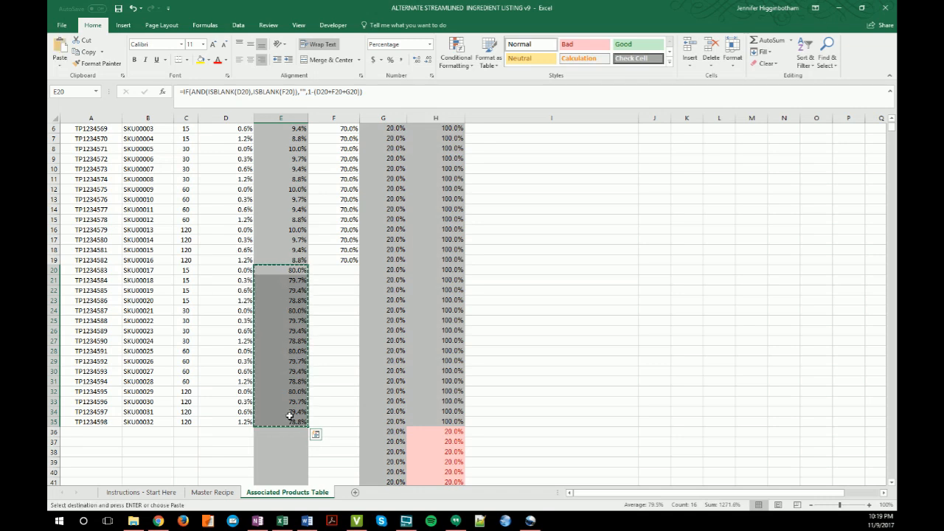
{"action": "left_click", "coordinate": [333, 268]}
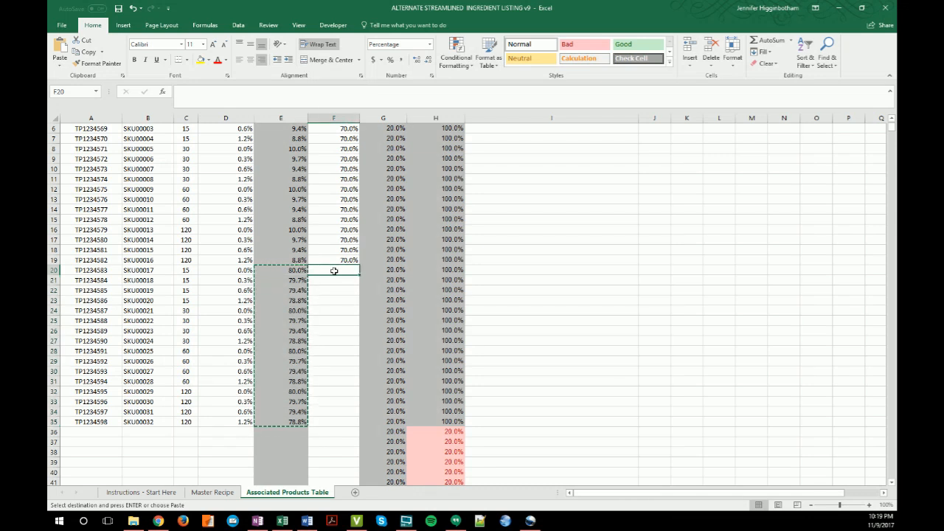
{"action": "right_click", "coordinate": [335, 273]}
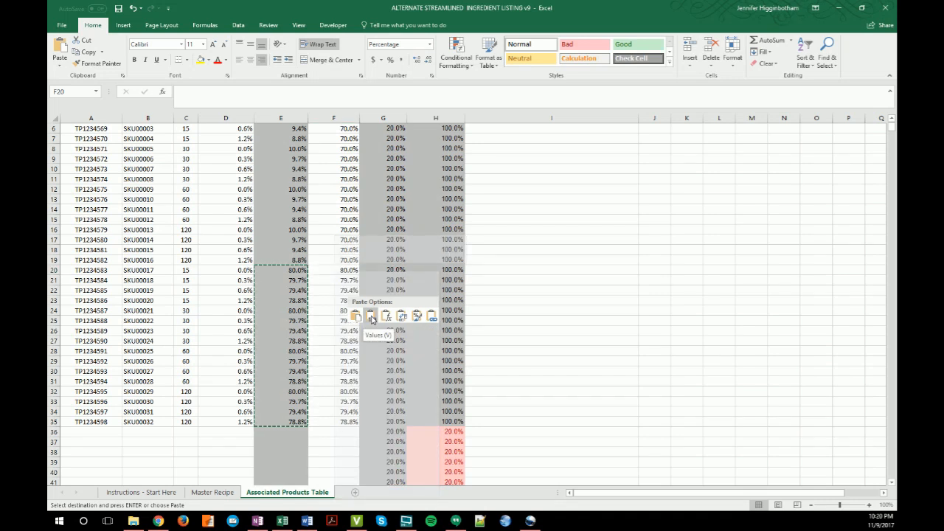
{"action": "left_click", "coordinate": [371, 317]}
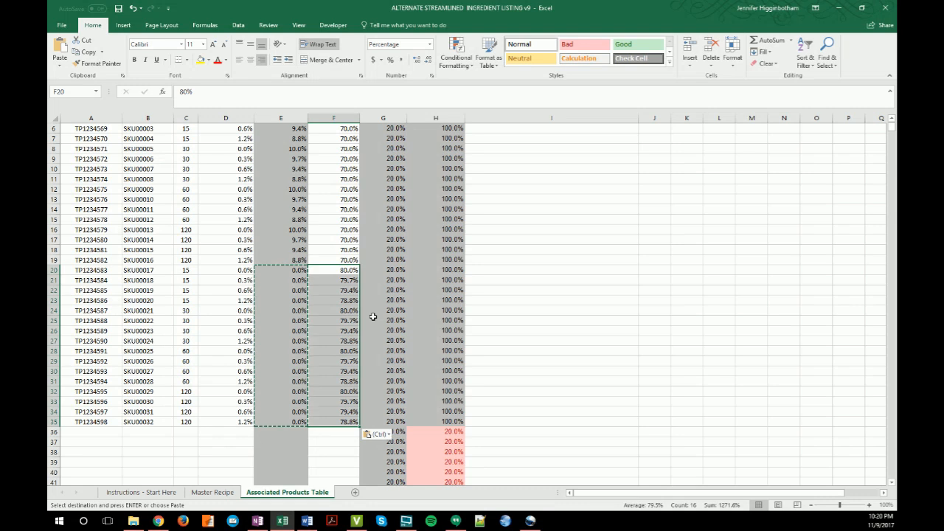
{"action": "left_click", "coordinate": [508, 328]}
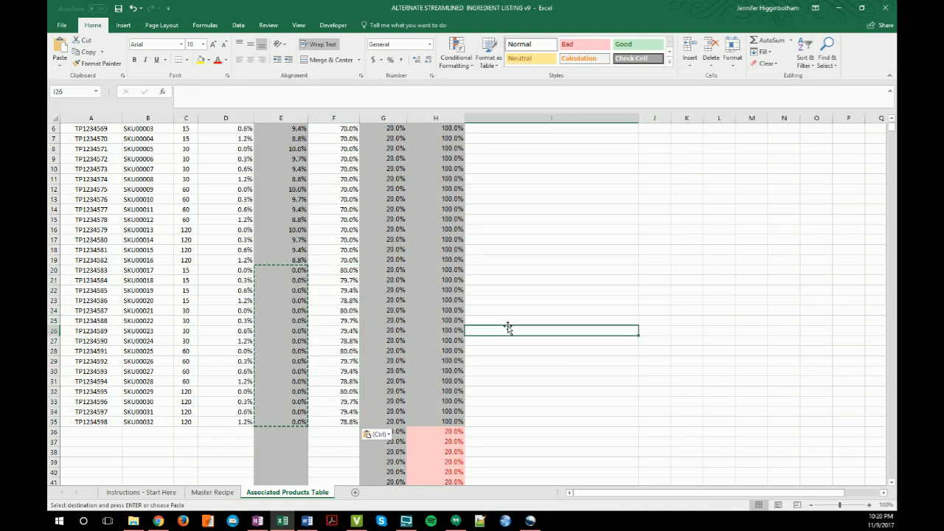
{"action": "key", "text": "Escape"}
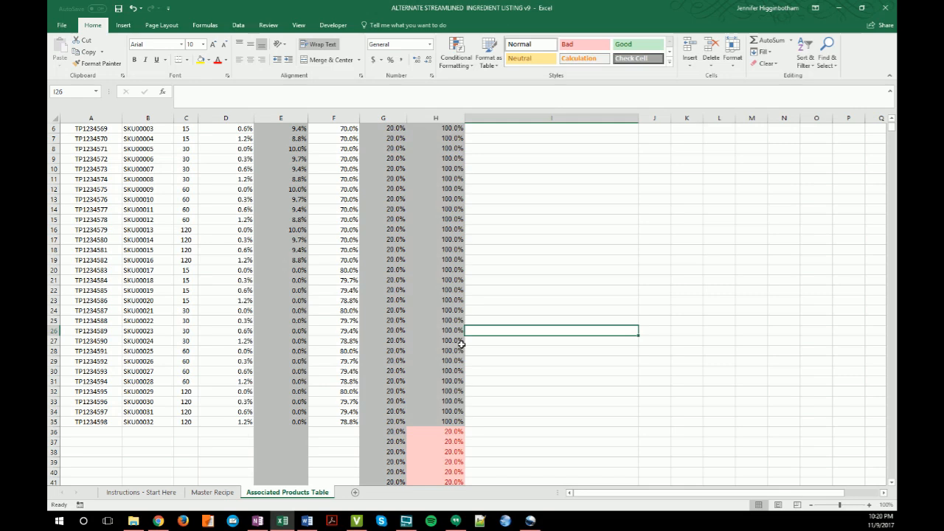
Step: Copy the block of sizes in C20:C35 into C36:C51 for a third set of products
{"action": "scroll", "coordinate": [461, 344], "scroll_direction": "down", "scroll_amount": 7}
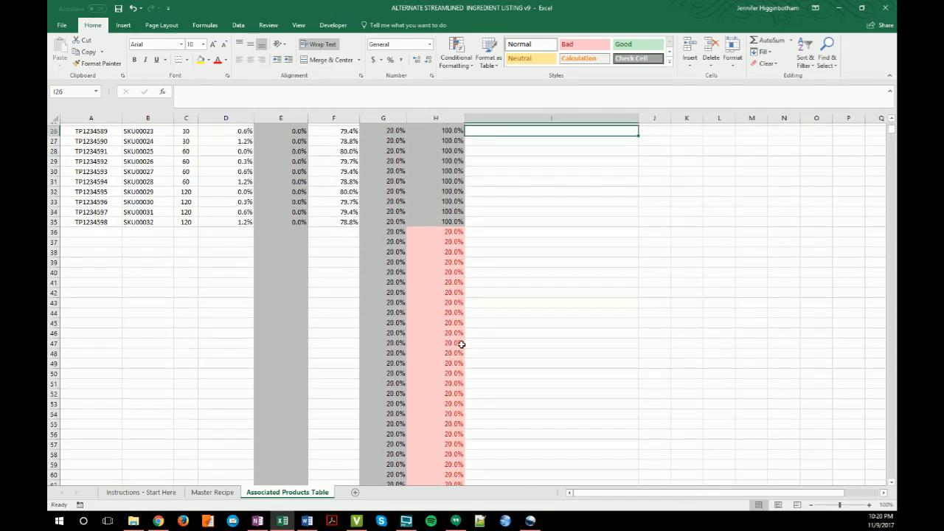
{"action": "scroll", "coordinate": [320, 273], "scroll_direction": "up", "scroll_amount": 5}
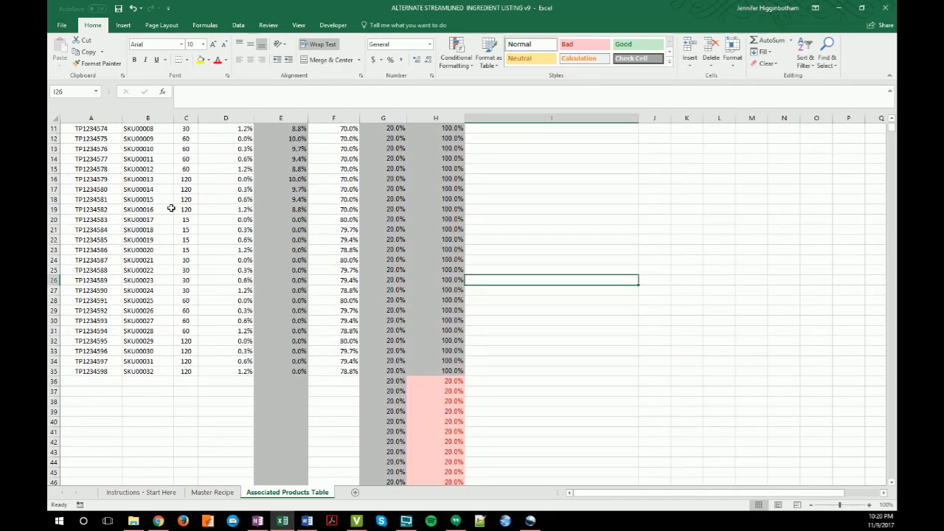
{"action": "left_click_drag", "start_coordinate": [186, 218], "coordinate": [187, 377]}
{"action": "key", "text": "ctrl+c"}
{"action": "left_click", "coordinate": [185, 381]}
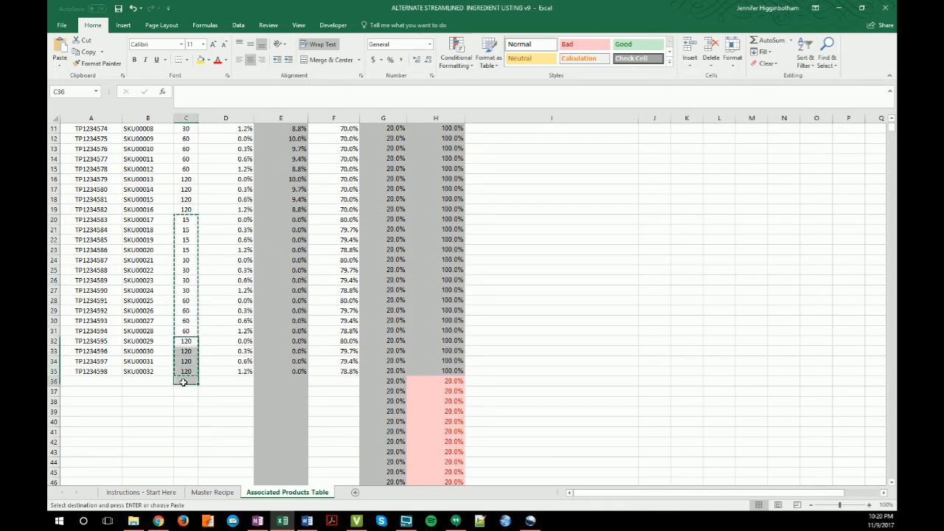
{"action": "key", "text": "ctrl+v"}
Step: Copy the nicotine percentages in D20:D35 into D36:D51 for the third set of products
{"action": "left_click_drag", "start_coordinate": [225, 219], "coordinate": [235, 376]}
{"action": "key", "text": "ctrl+c"}
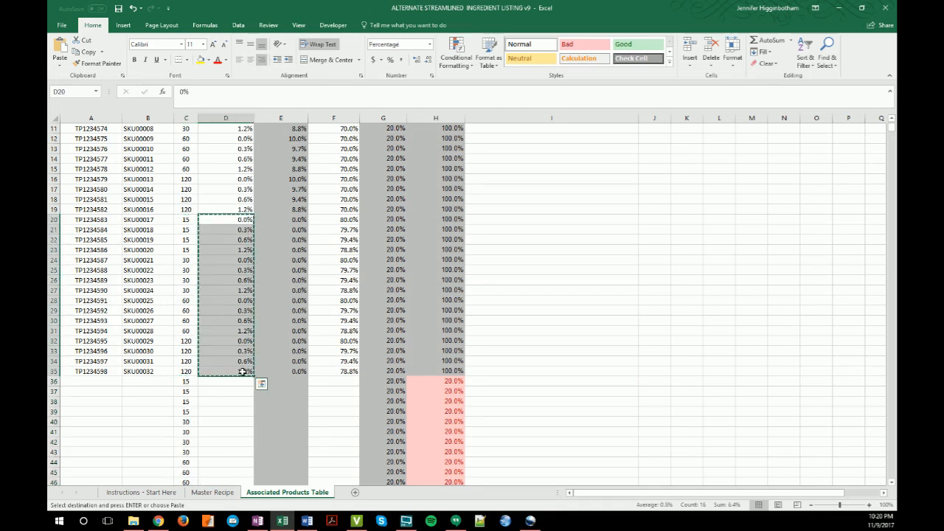
{"action": "left_click", "coordinate": [235, 384]}
{"action": "key", "text": "ctrl+v"}
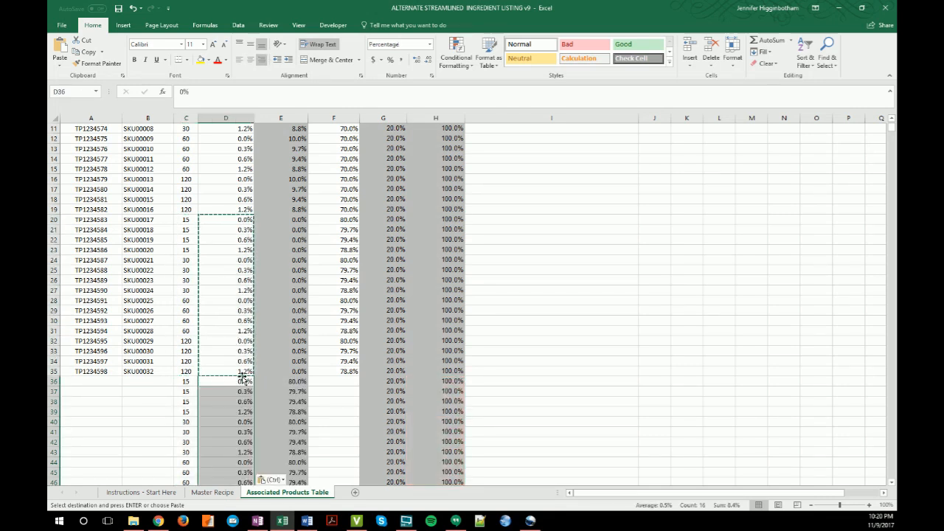
Step: Extend the TP number series to TP1234614 and the SKU series to SKU00048 through row 51
{"action": "scroll", "coordinate": [240, 379], "scroll_direction": "down", "scroll_amount": 3}
{"action": "scroll", "coordinate": [242, 375], "scroll_direction": "down", "scroll_amount": 1}
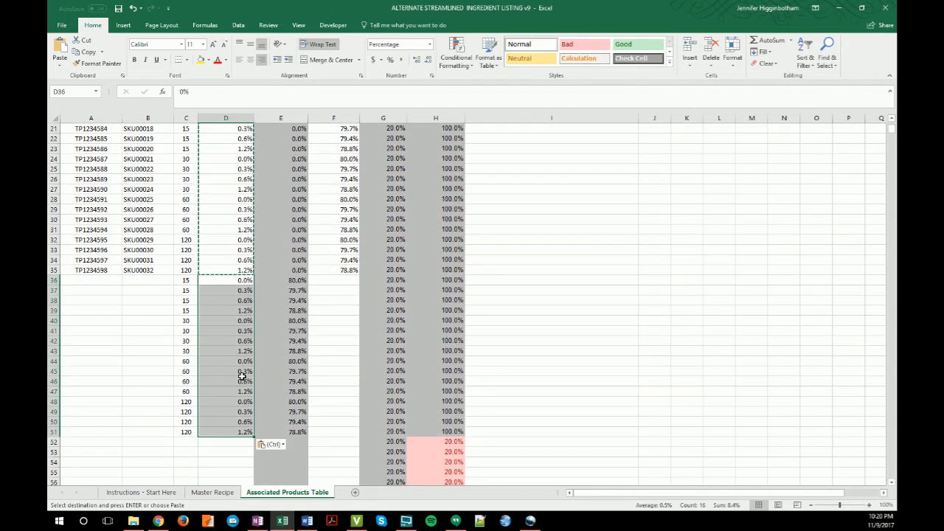
{"action": "left_click", "coordinate": [112, 272]}
{"action": "left_click_drag", "start_coordinate": [122, 274], "coordinate": [115, 436]}
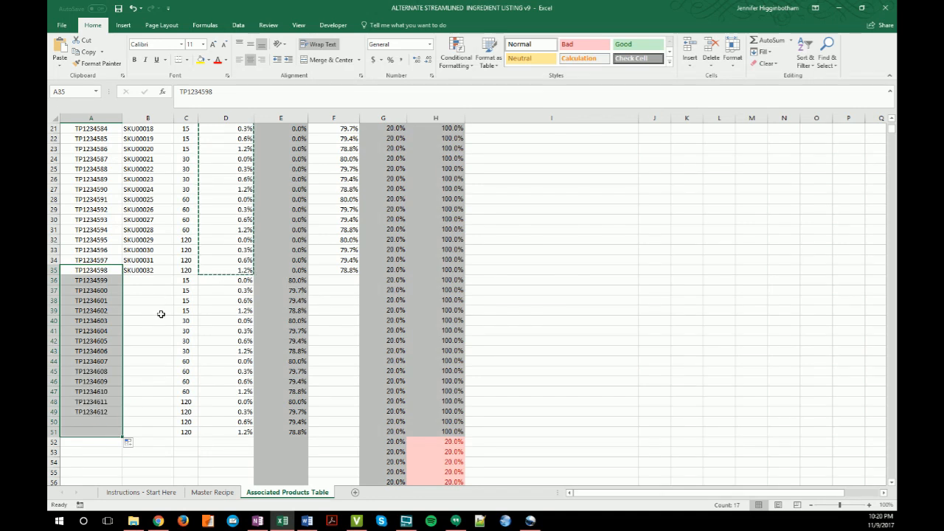
{"action": "left_click", "coordinate": [151, 270]}
{"action": "left_click_drag", "start_coordinate": [174, 275], "coordinate": [161, 438]}
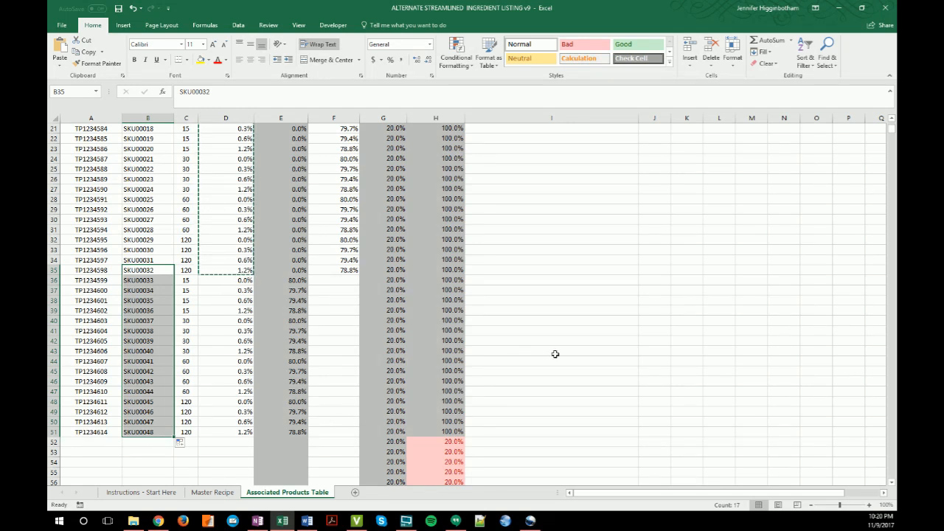
{"action": "key", "text": "Escape"}
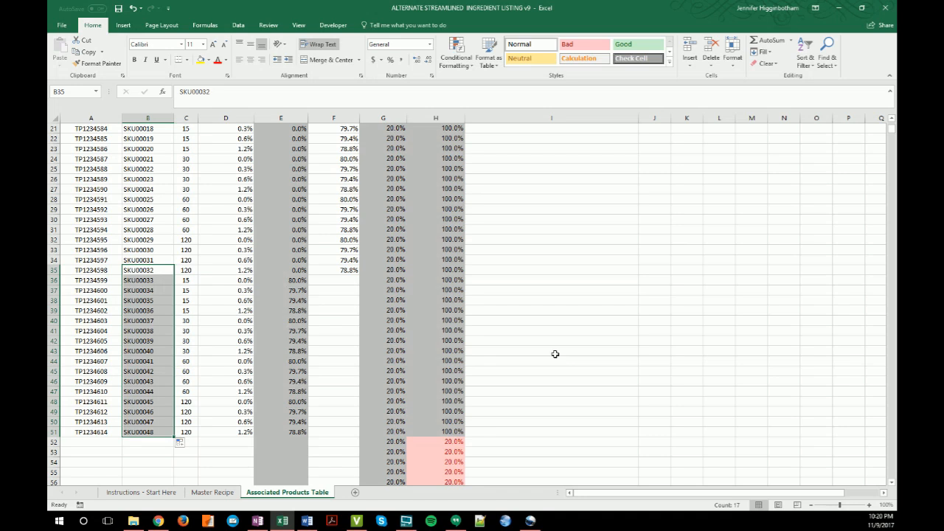
{"action": "left_click", "coordinate": [556, 354]}
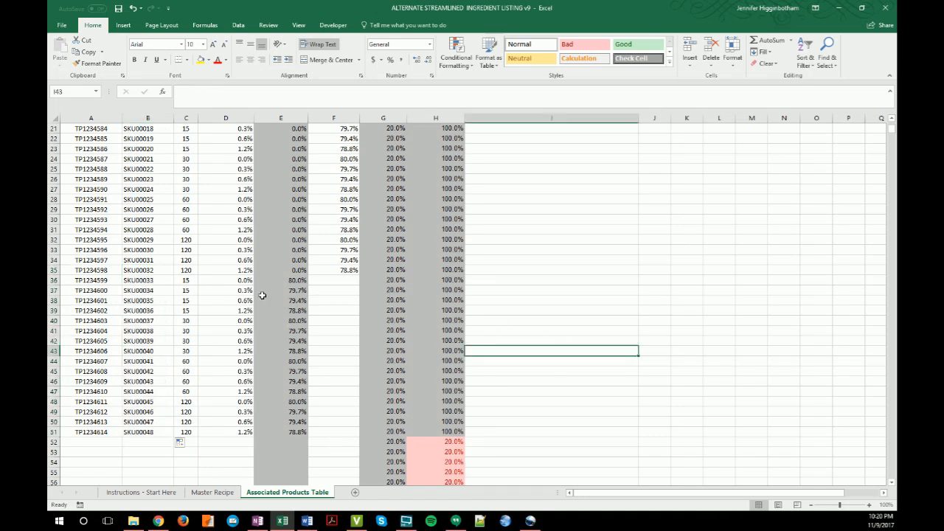
Step: Enter a VG percentage of 50% in F36 and copy it to F37:F51
{"action": "left_click", "coordinate": [341, 280]}
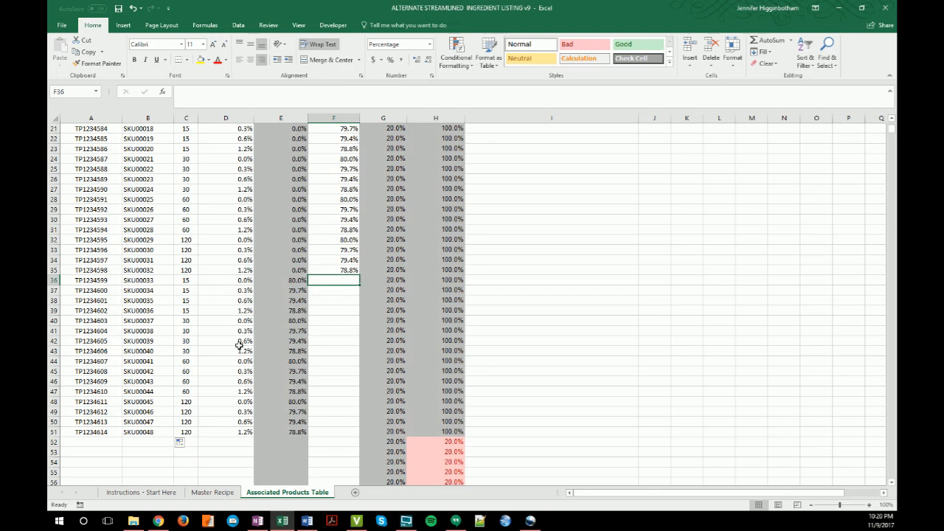
{"action": "type", "text": "50"}
{"action": "key", "text": "Return"}
{"action": "left_click", "coordinate": [334, 280]}
{"action": "key", "text": "ctrl+c"}
{"action": "left_click_drag", "start_coordinate": [344, 289], "coordinate": [342, 431]}
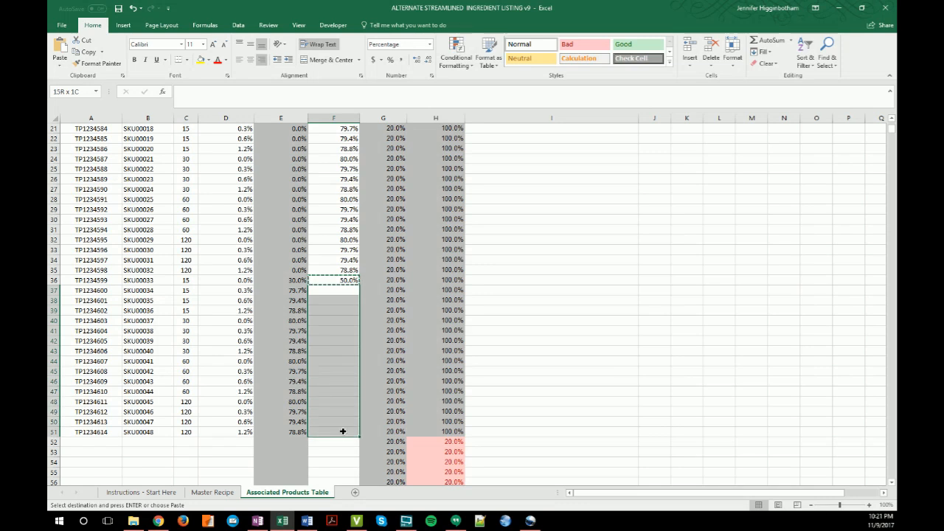
{"action": "key", "text": "ctrl+v"}
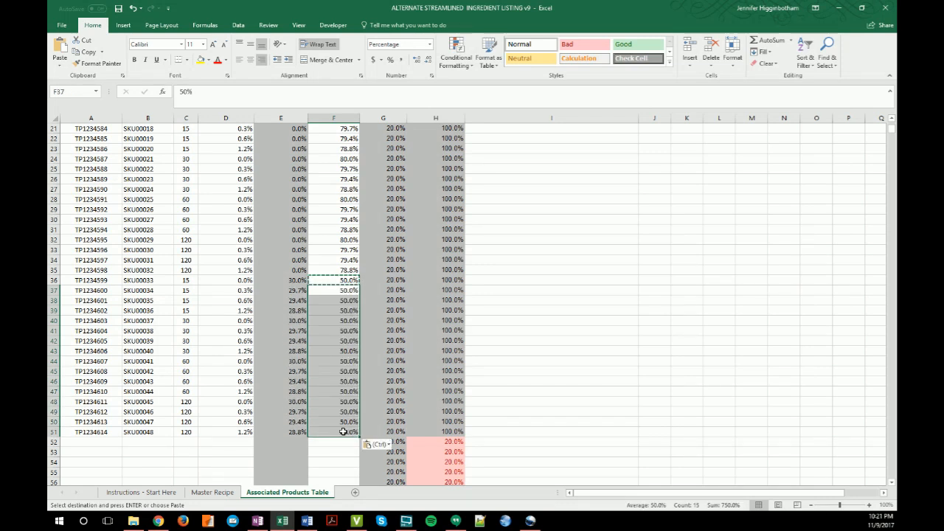
Step: Review the completed Associated Products Table and the Master Recipe sheet, comparing the product rows with the listed ingredients
{"action": "left_click", "coordinate": [550, 389]}
{"action": "key", "text": "Escape"}
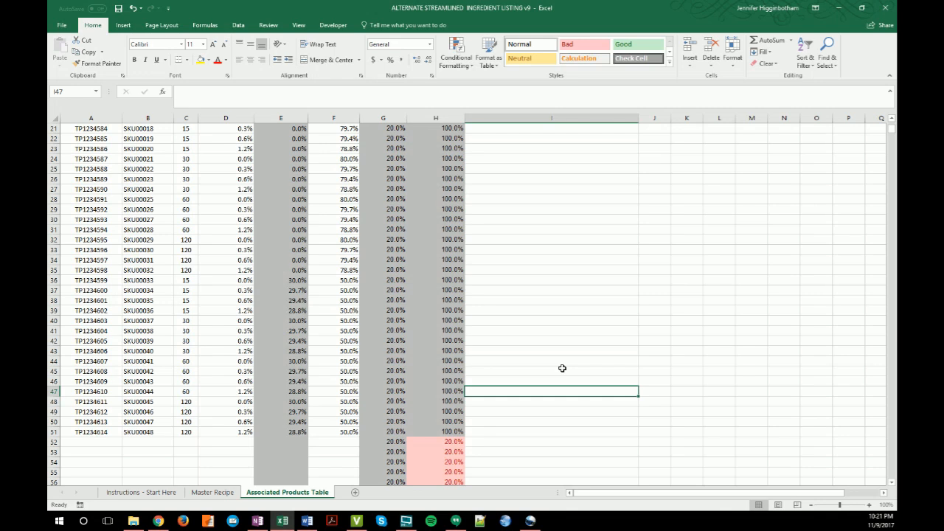
{"action": "scroll", "coordinate": [562, 368], "scroll_direction": "up", "scroll_amount": 7}
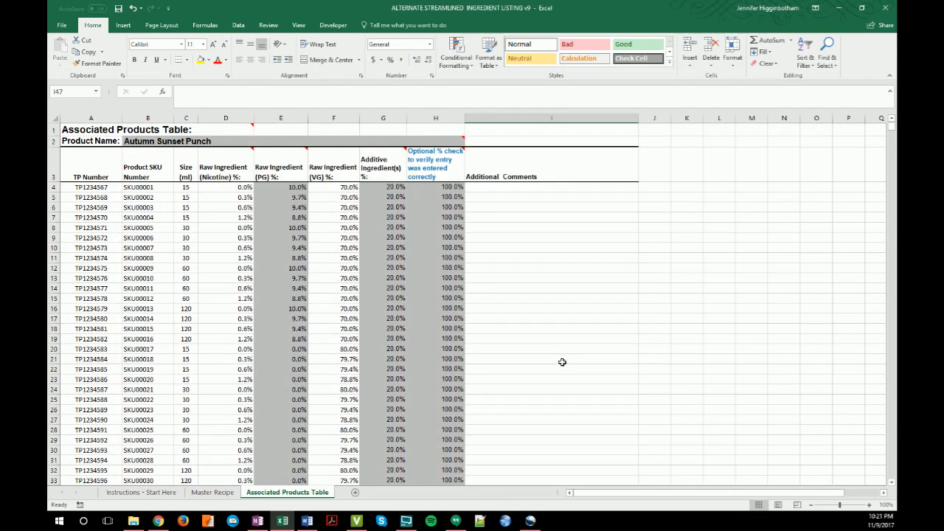
{"action": "left_click", "coordinate": [214, 493]}
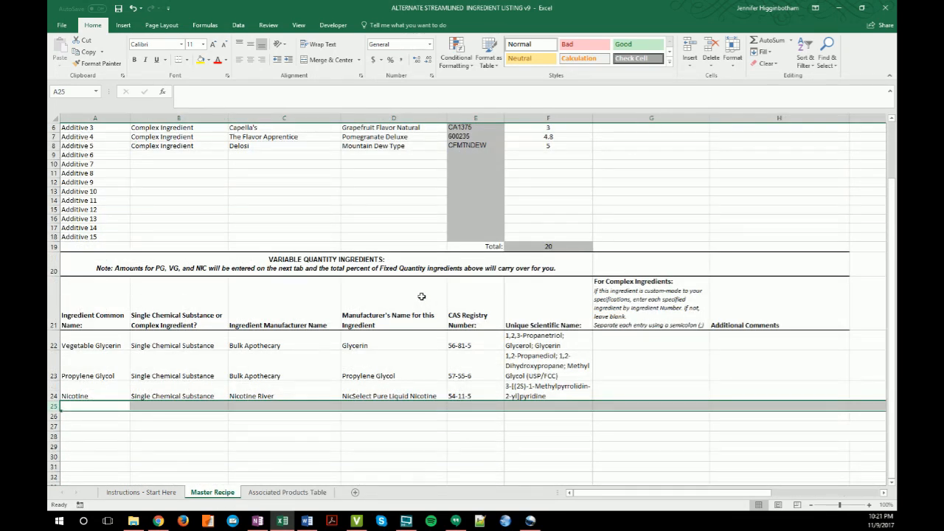
{"action": "scroll", "coordinate": [421, 295], "scroll_direction": "up", "scroll_amount": 2}
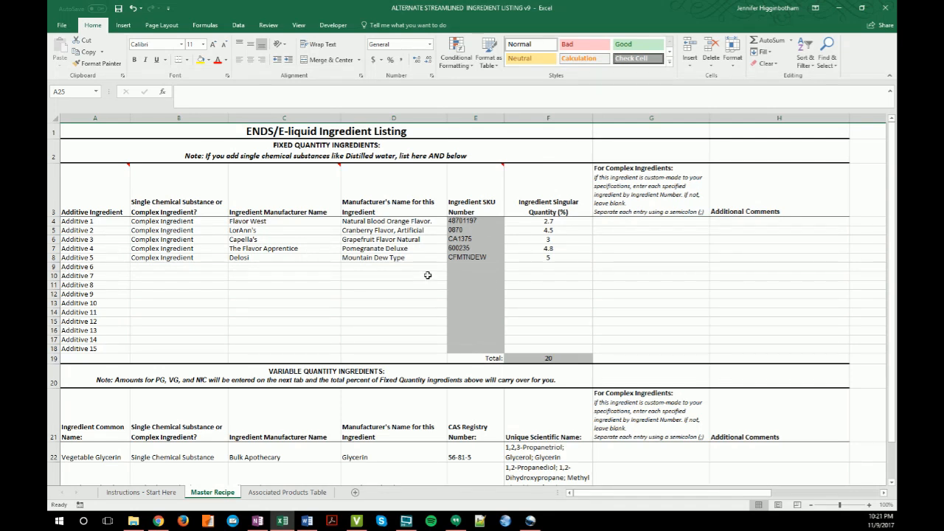
{"action": "left_click", "coordinate": [298, 492]}
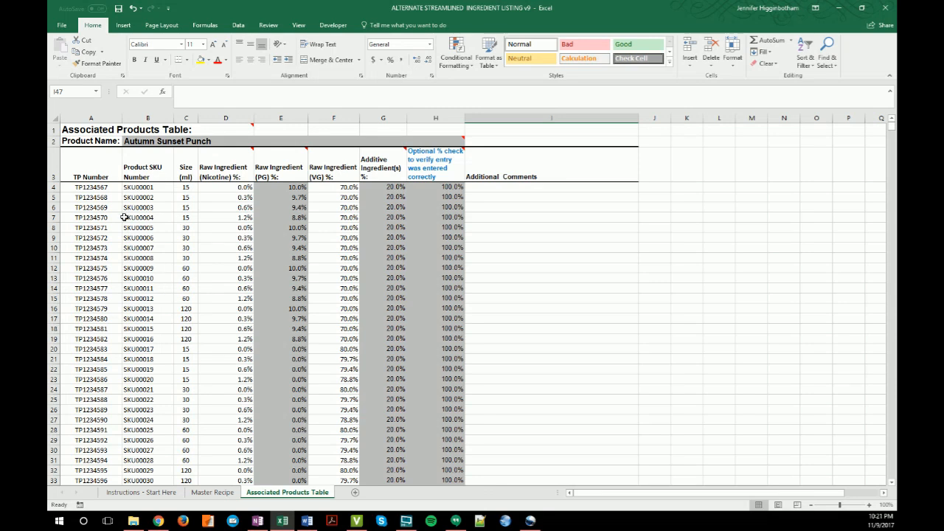
{"action": "left_click", "coordinate": [53, 217]}
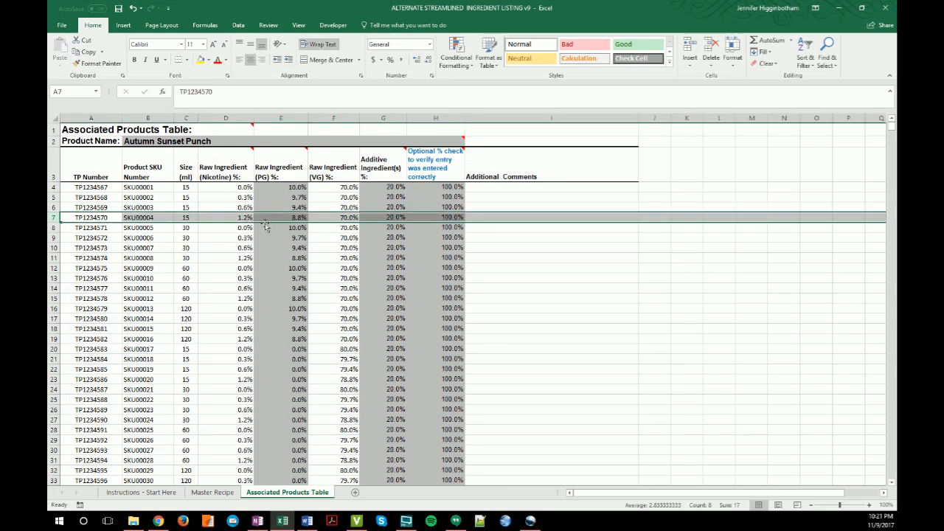
{"action": "left_click", "coordinate": [500, 219]}
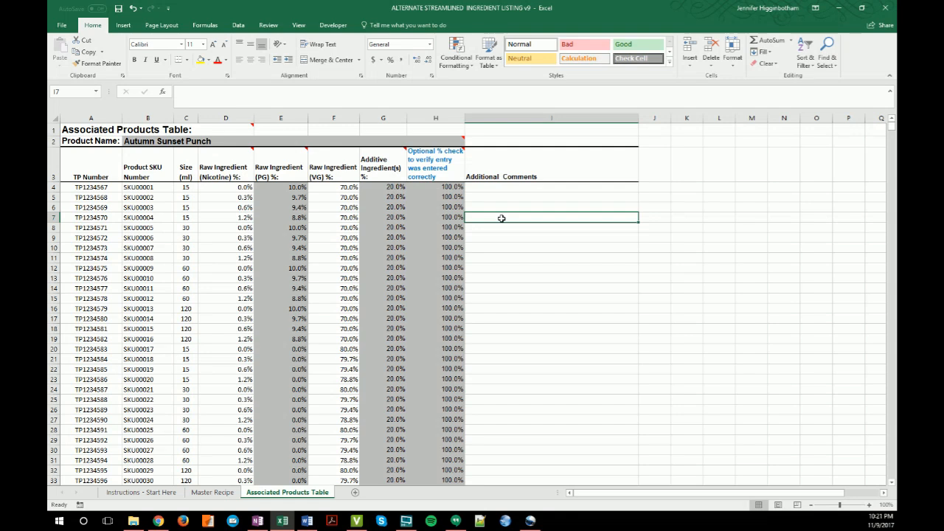
{"action": "scroll", "coordinate": [517, 240], "scroll_direction": "down", "scroll_amount": 2}
{"action": "scroll", "coordinate": [517, 240], "scroll_direction": "down", "scroll_amount": 2}
{"action": "scroll", "coordinate": [516, 240], "scroll_direction": "up", "scroll_amount": 4}
Step: Return to the Instructions - Start Here sheet and begin saving a copy to the Desktop under the file name Autumn_Sunset_Punch
{"action": "left_click", "coordinate": [148, 494]}
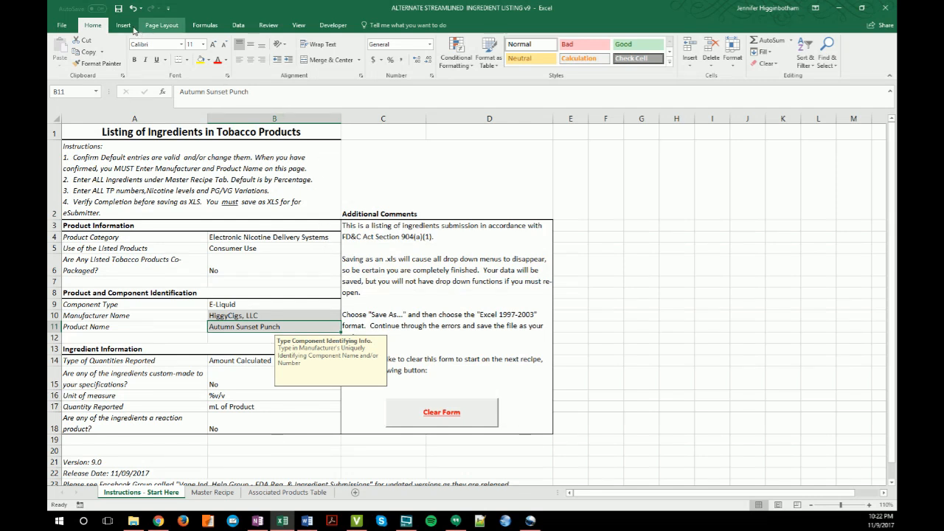
{"action": "left_click", "coordinate": [62, 26]}
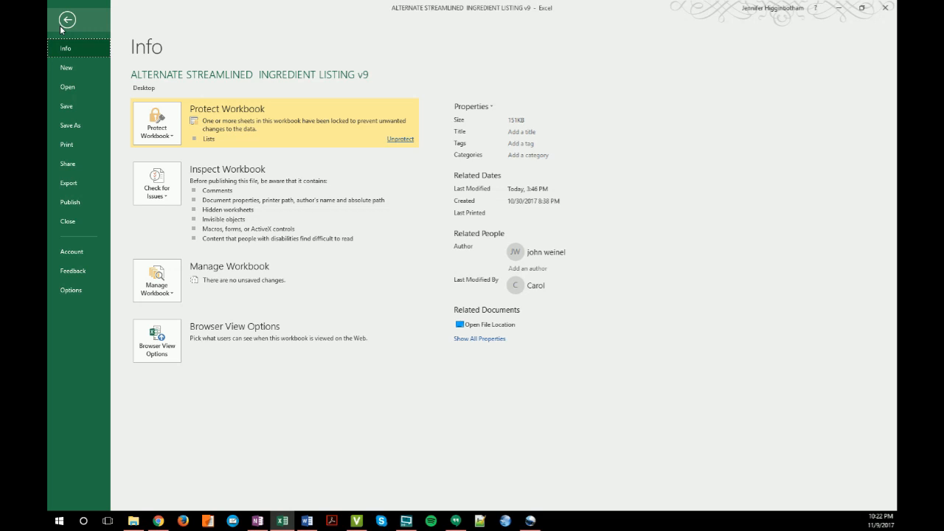
{"action": "left_click", "coordinate": [64, 130]}
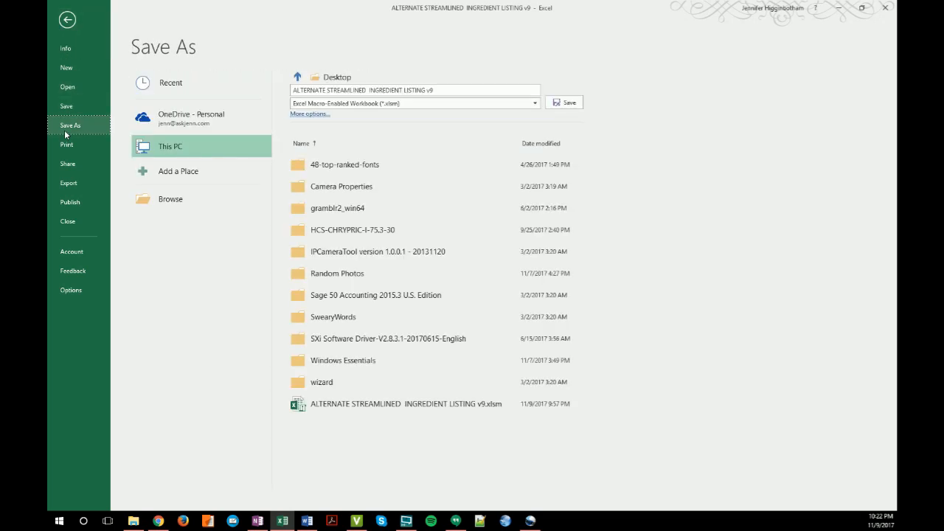
{"action": "left_click", "coordinate": [181, 204]}
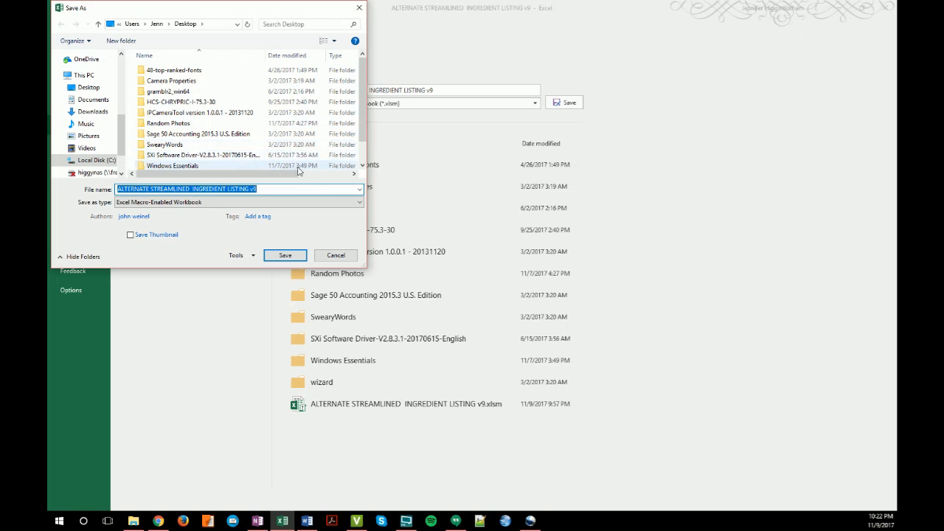
{"action": "left_click", "coordinate": [263, 189]}
{"action": "left_click_drag", "start_coordinate": [262, 189], "coordinate": [117, 189]}
{"action": "type", "text": "Autum"}
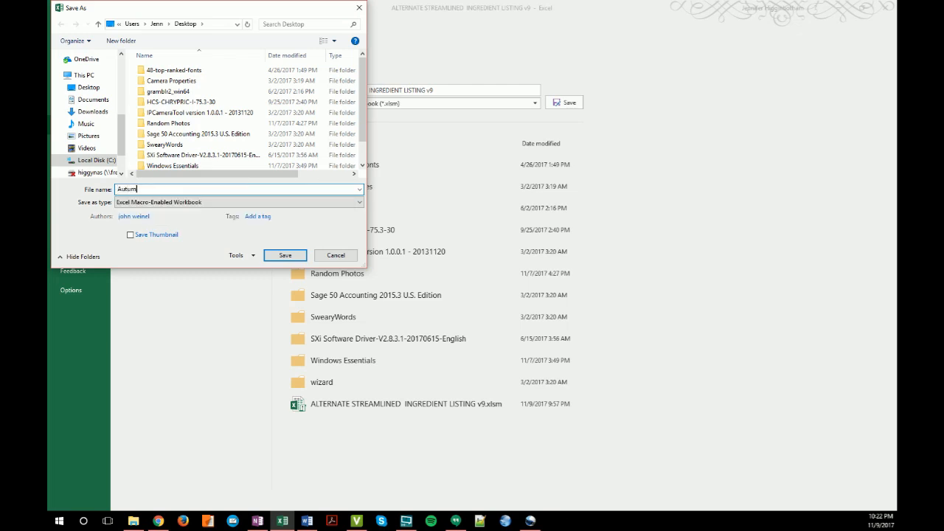
{"action": "type", "text": "n_Sunset_Punch"}
Step: Save the copy as an Excel 97-2003 Workbook, continuing past the compatibility check and accepting formula recalculation on opening
{"action": "left_click", "coordinate": [217, 204]}
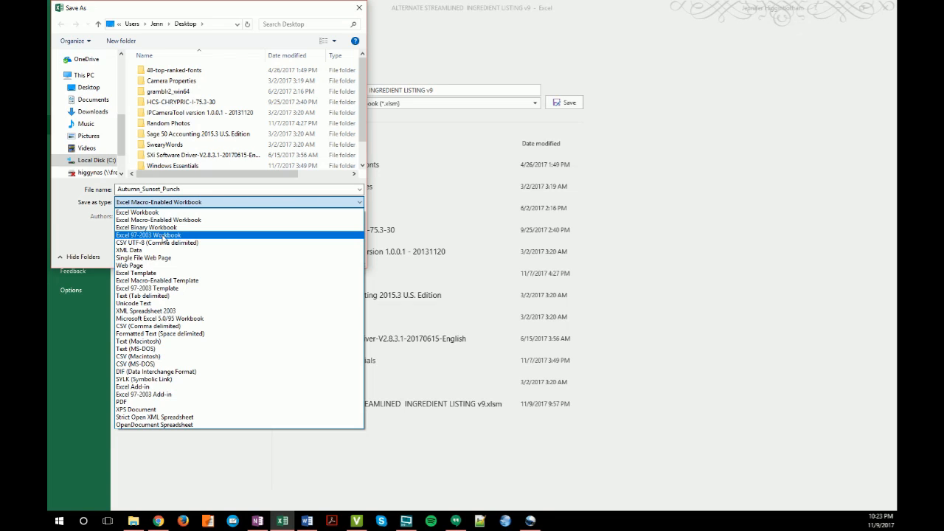
{"action": "left_click", "coordinate": [165, 236]}
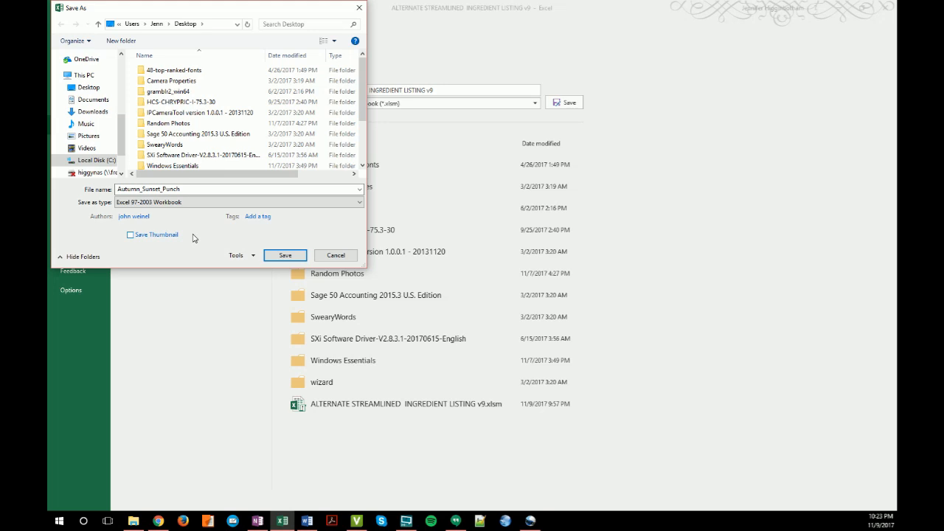
{"action": "left_click", "coordinate": [284, 256]}
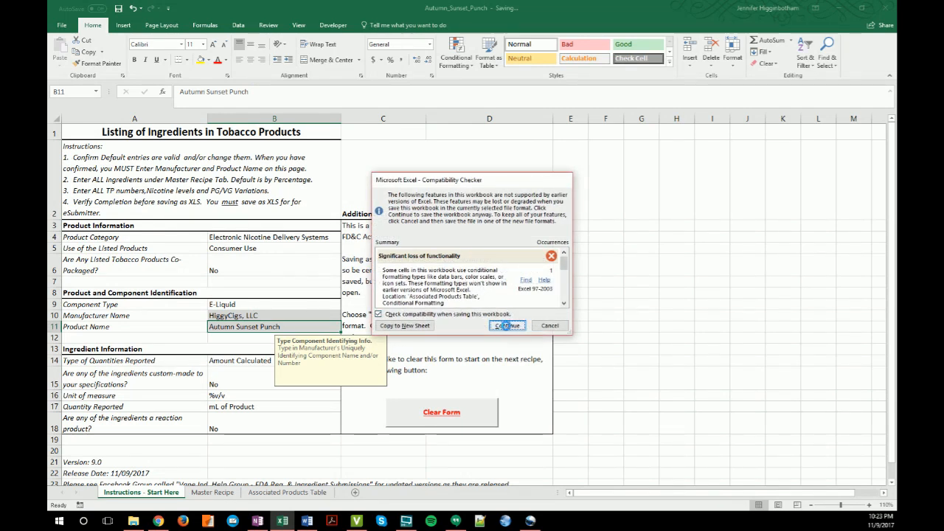
{"action": "left_click", "coordinate": [507, 326]}
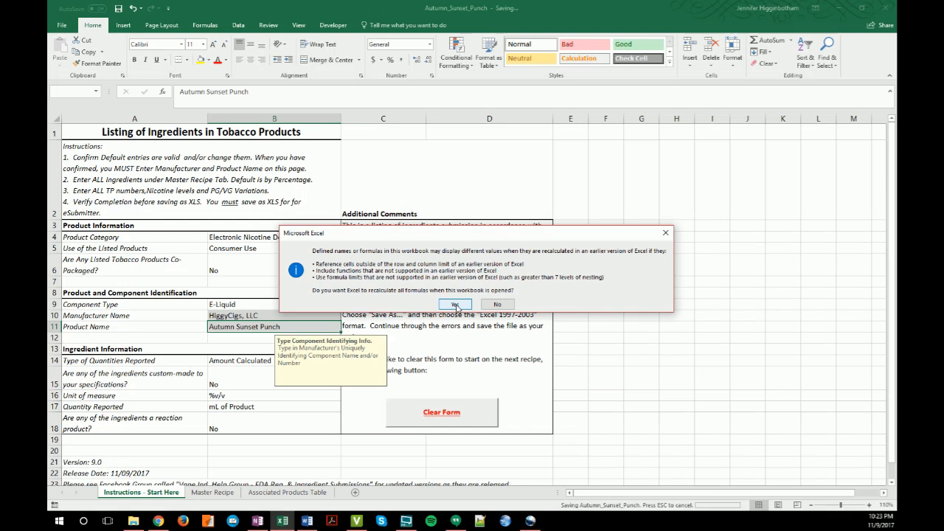
{"action": "left_click", "coordinate": [455, 304]}
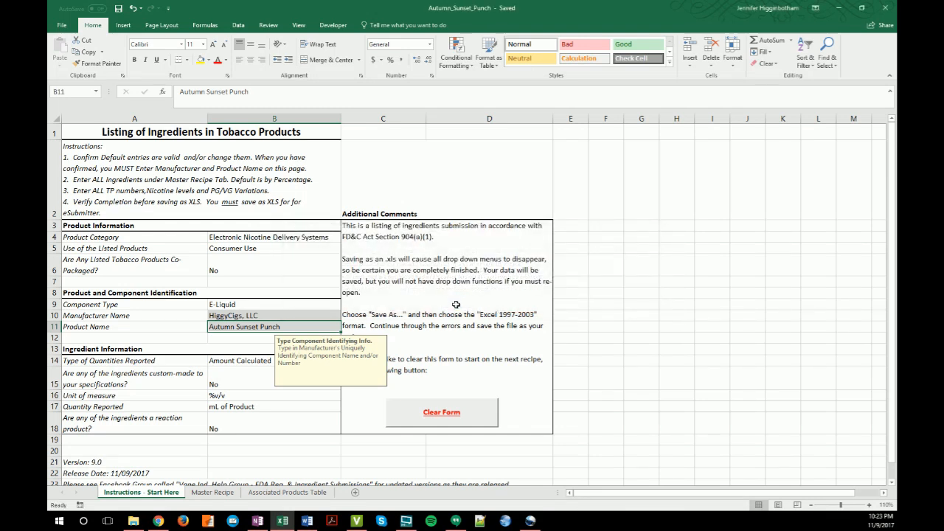
Step: Reopen Autumn_Sunset_Punch from the recent files and check the Product Category choices and the Master Recipe sheet
{"action": "left_click", "coordinate": [60, 26]}
{"action": "left_click", "coordinate": [68, 86]}
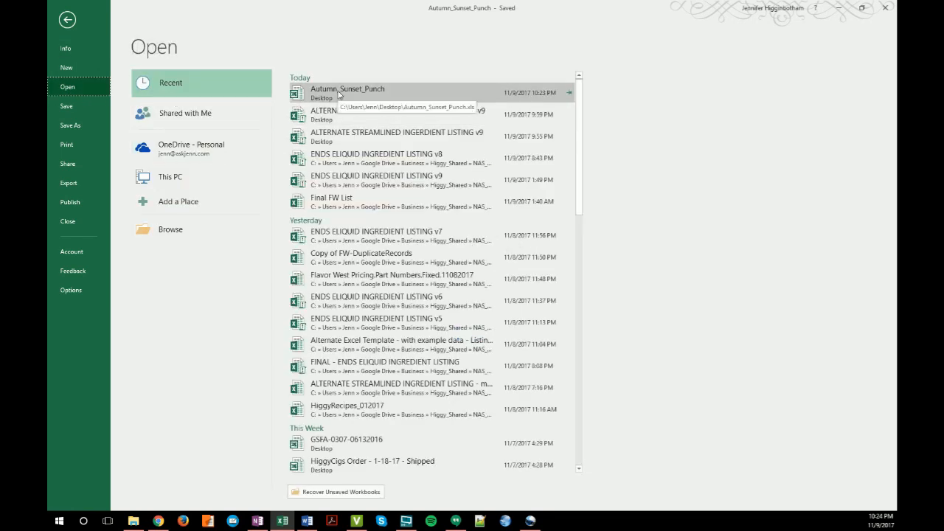
{"action": "left_click", "coordinate": [339, 93]}
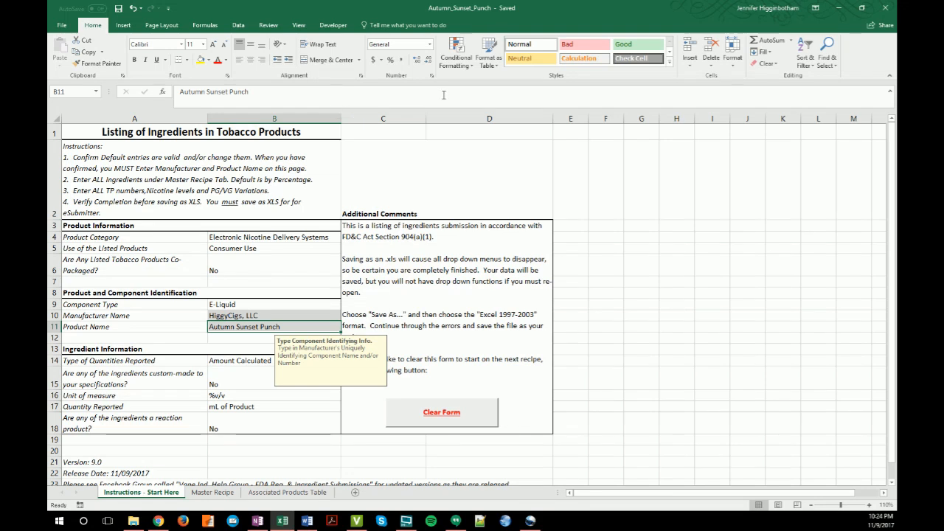
{"action": "left_click", "coordinate": [322, 236]}
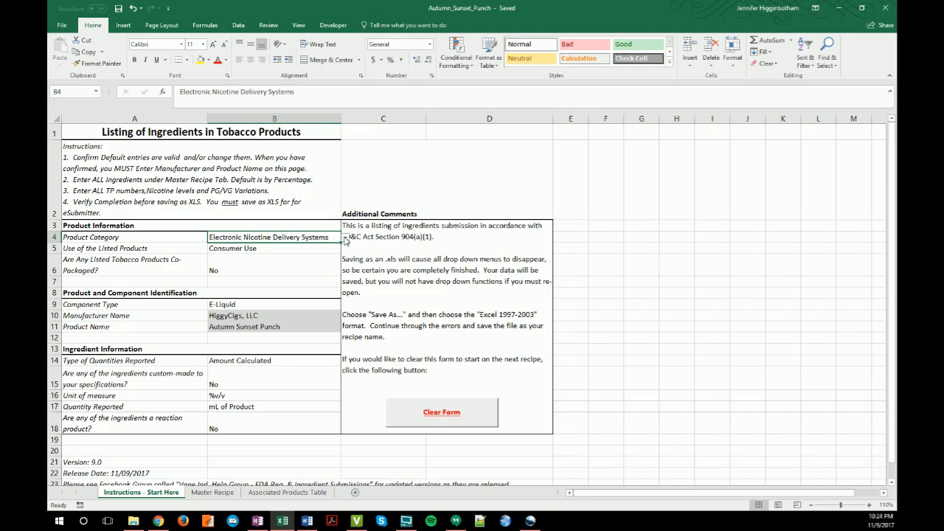
{"action": "left_click", "coordinate": [345, 239]}
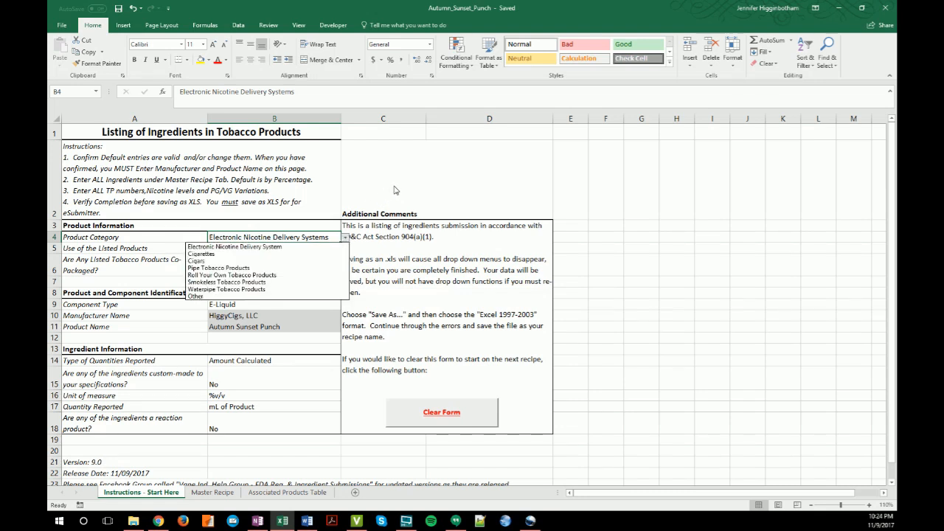
{"action": "key", "text": "Escape"}
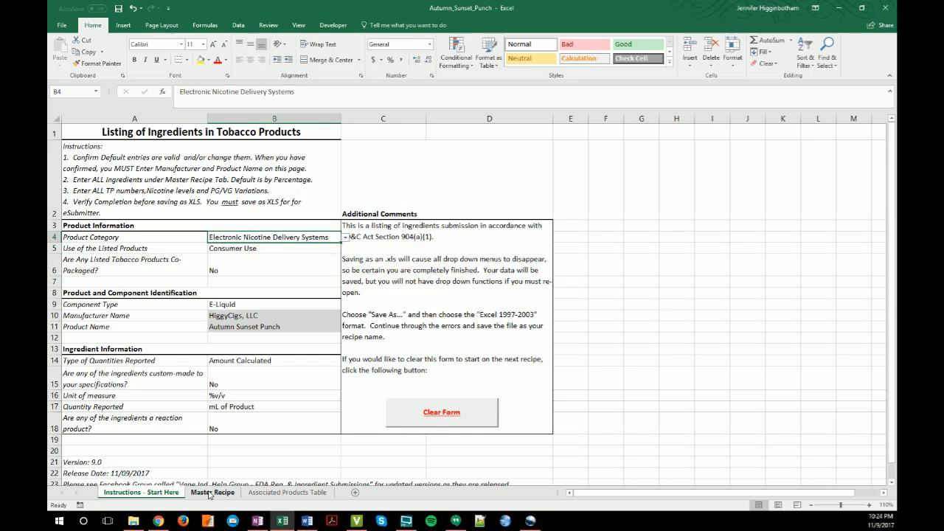
{"action": "left_click", "coordinate": [212, 492]}
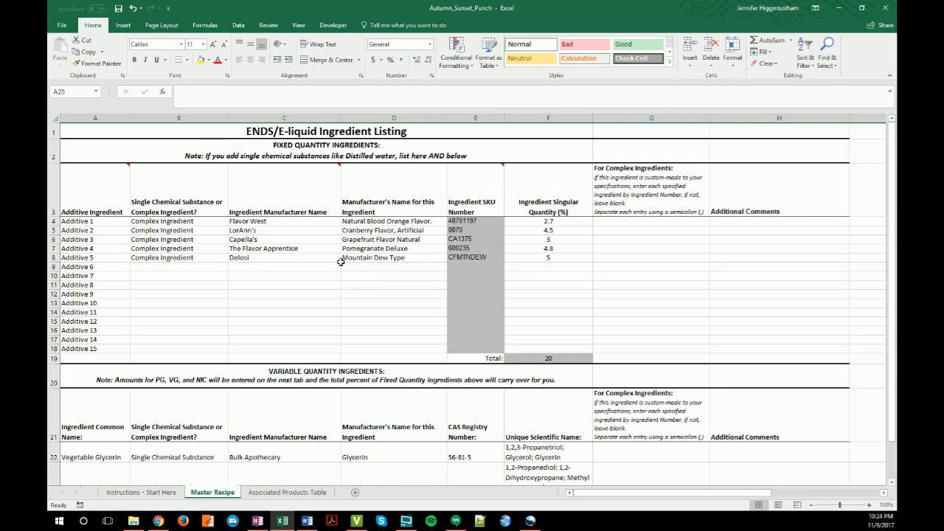
Step: Clear the form from the Instructions - Start Here sheet and check its Product Name field
{"action": "left_click", "coordinate": [143, 496]}
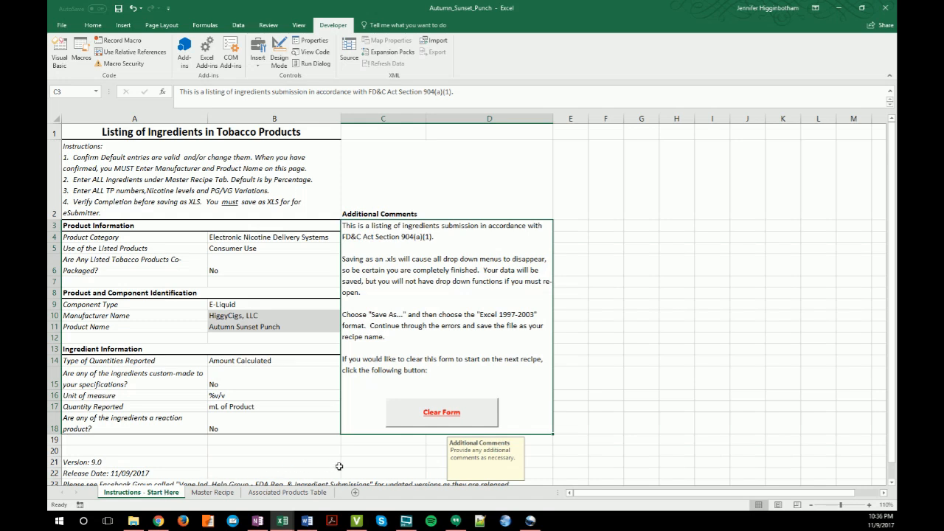
{"action": "left_click", "coordinate": [442, 414]}
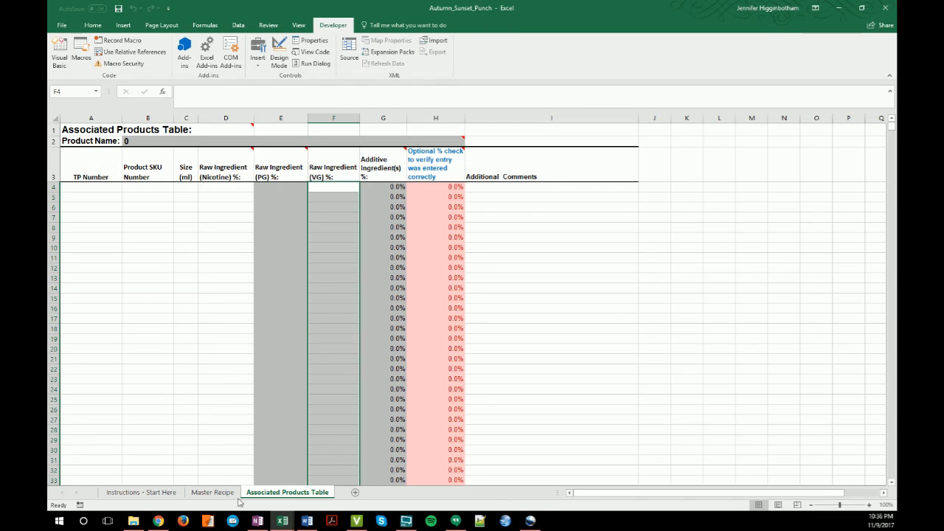
{"action": "left_click", "coordinate": [163, 493]}
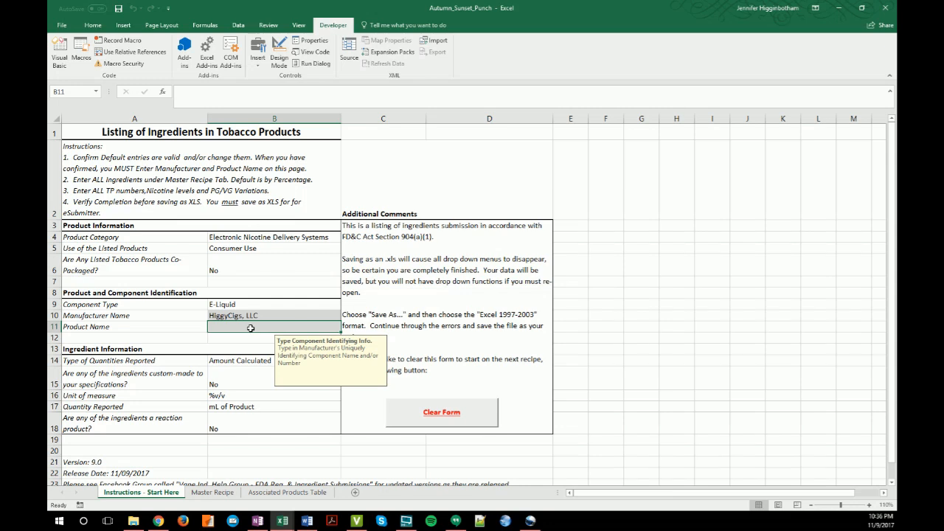
Step: Replace the leftover Additive 5 SKU in E8 of the Master Recipe sheet with the lookup formula copied from E7
{"action": "left_click", "coordinate": [209, 492]}
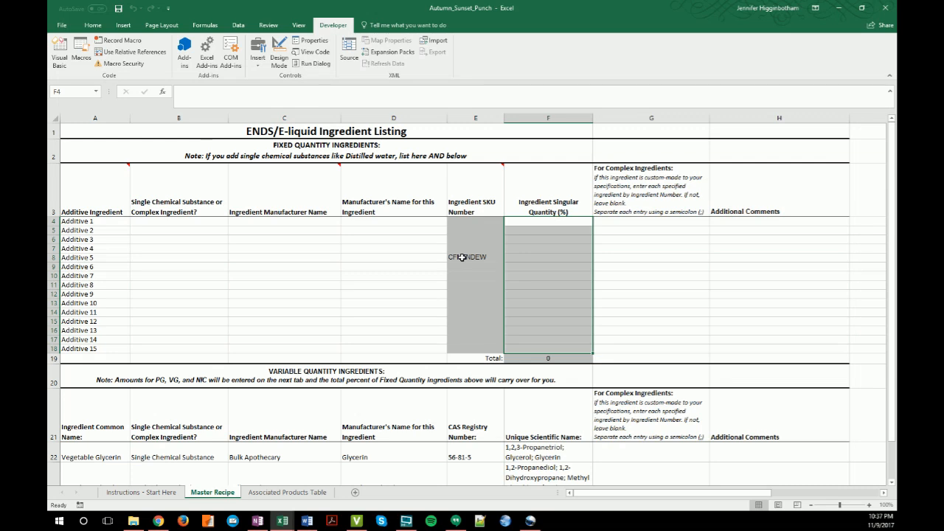
{"action": "left_click", "coordinate": [461, 256]}
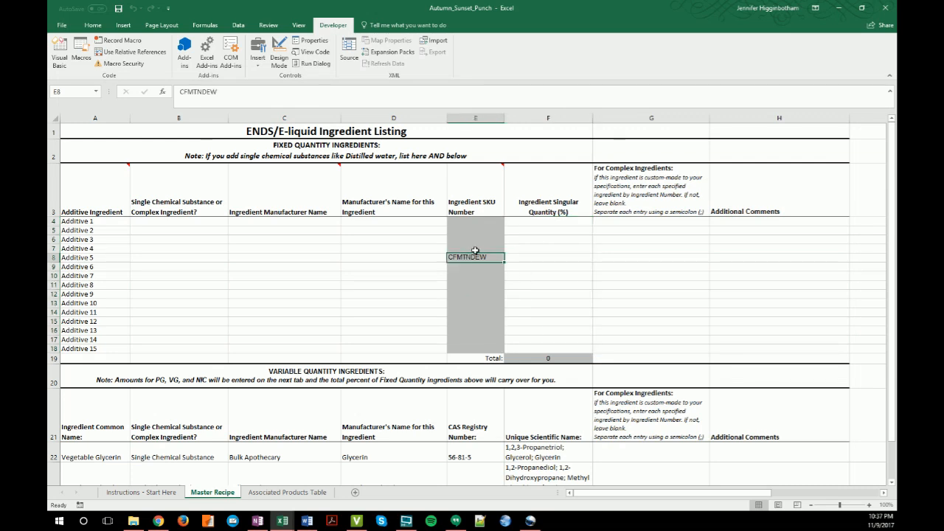
{"action": "left_click", "coordinate": [476, 249]}
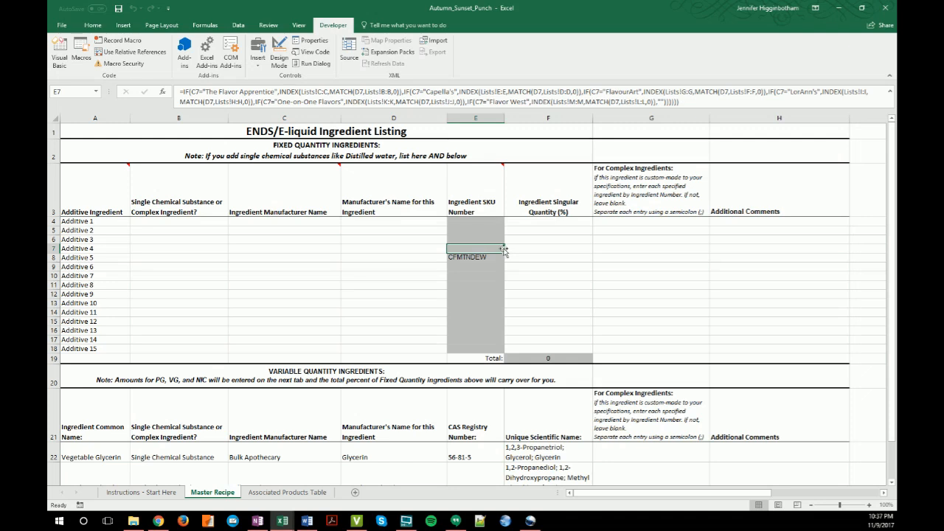
{"action": "left_click_drag", "start_coordinate": [504, 253], "coordinate": [505, 262]}
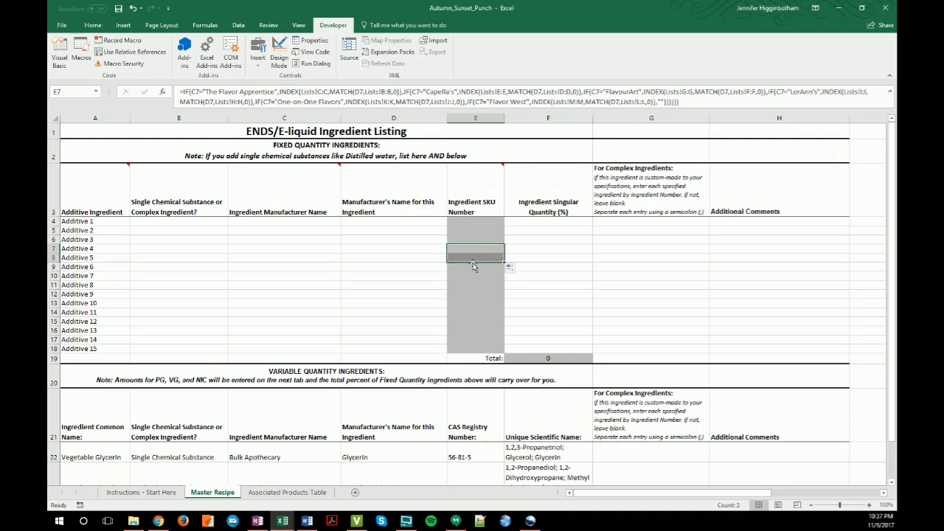
{"action": "left_click", "coordinate": [416, 259]}
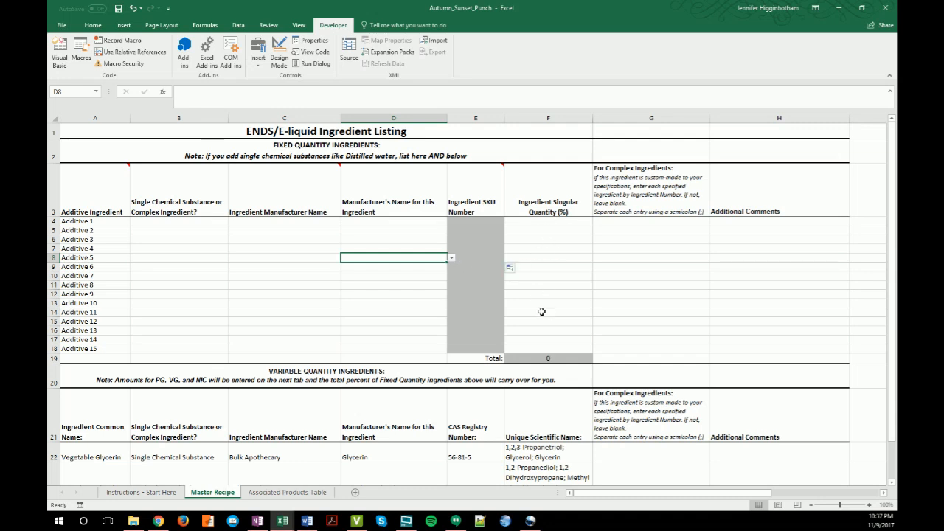
Step: Check the variable quantity ingredients, the Associated Products Table and the Instructions - Start Here sheet after clearing the form
{"action": "scroll", "coordinate": [410, 400], "scroll_direction": "down", "scroll_amount": 2}
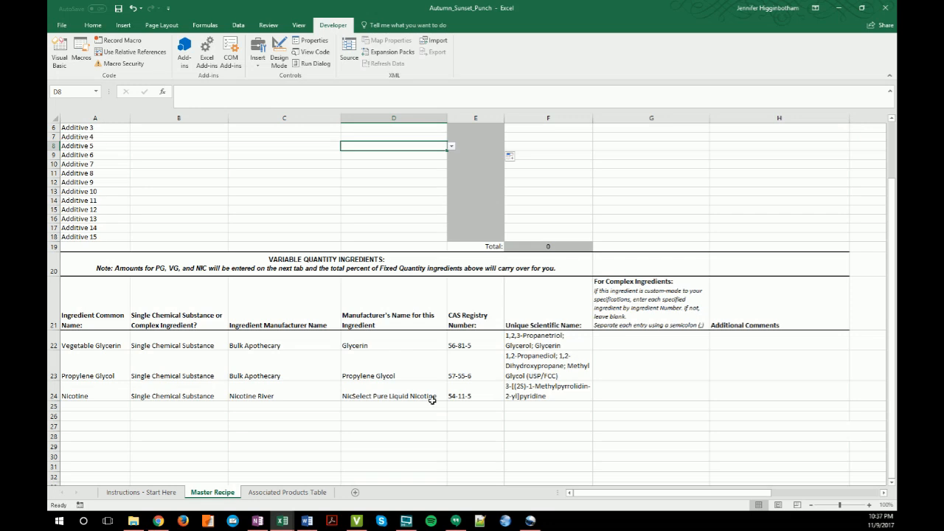
{"action": "scroll", "coordinate": [311, 348], "scroll_direction": "up", "scroll_amount": 2}
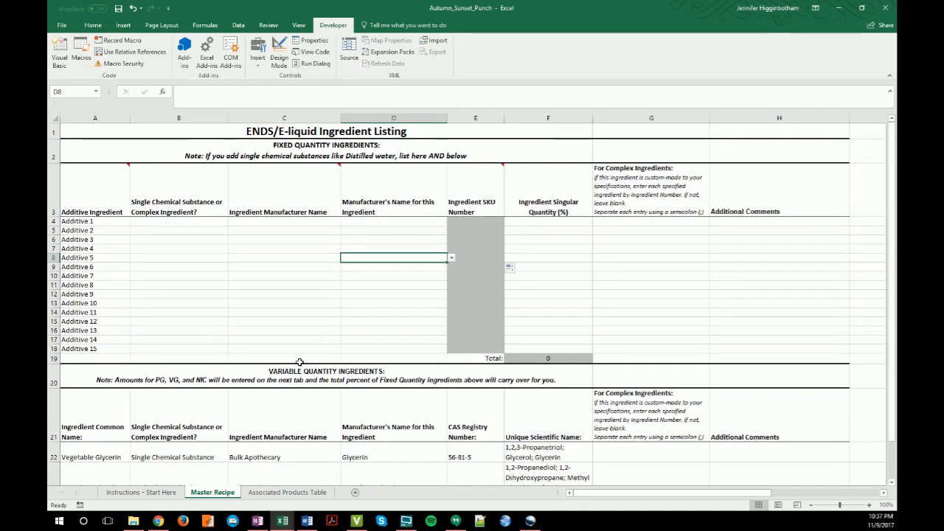
{"action": "left_click", "coordinate": [287, 492]}
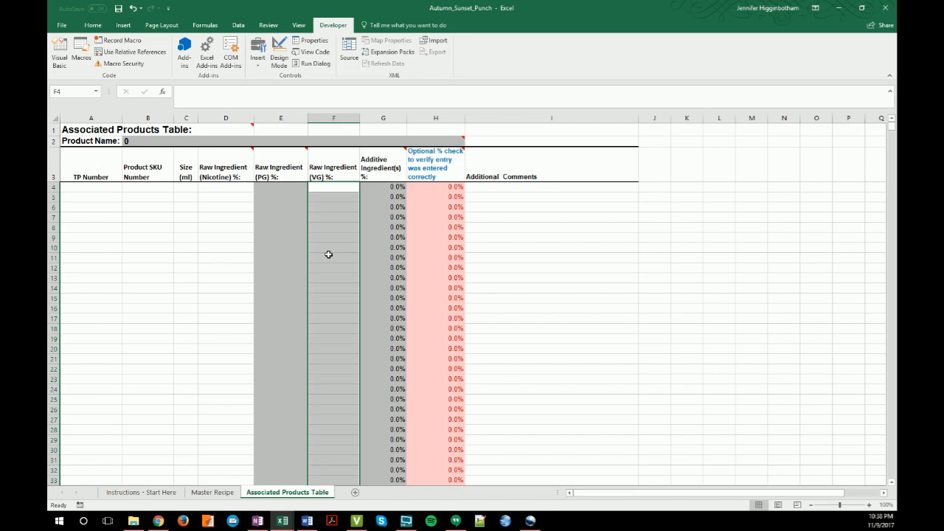
{"action": "left_click", "coordinate": [160, 494]}
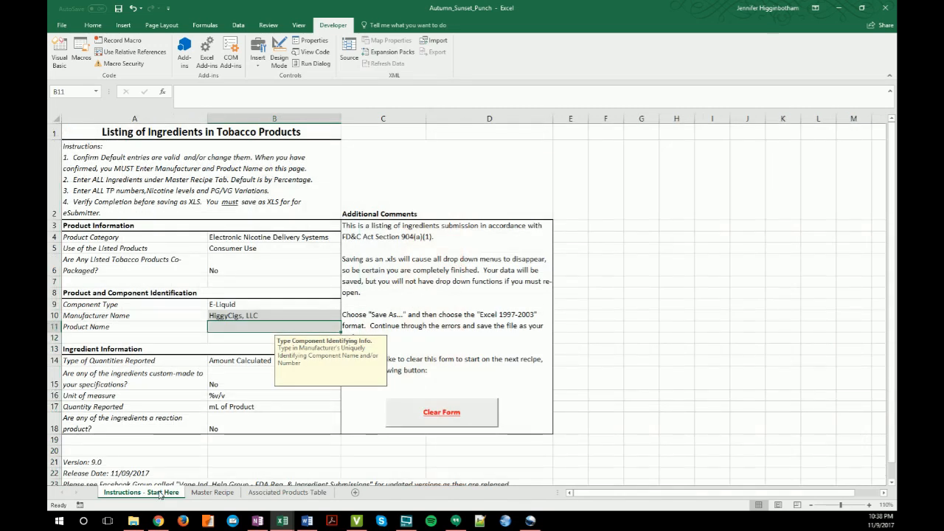